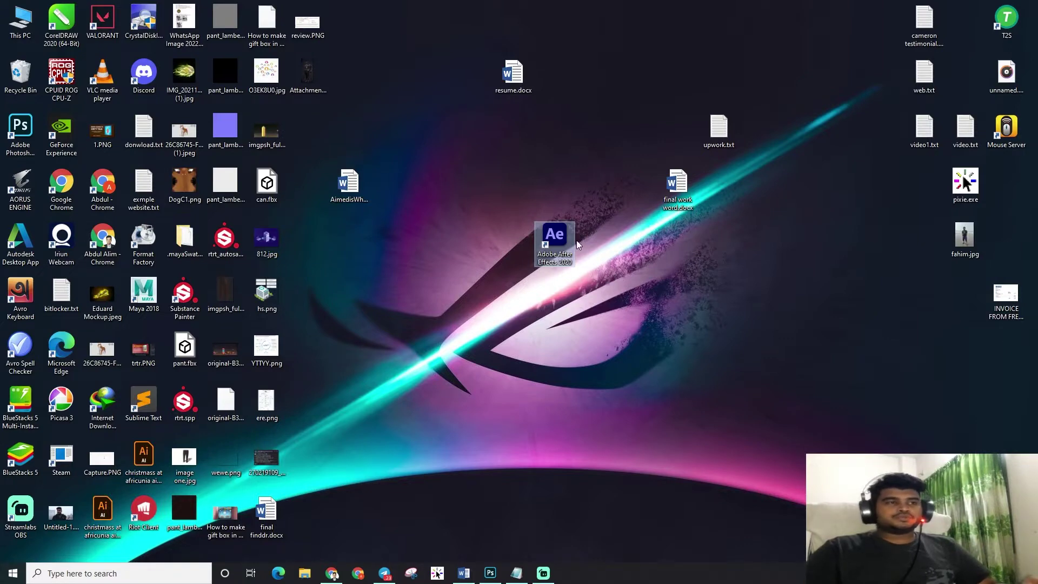
Step: Launch After Effects 2020 from its desktop shortcut
{"action": "left_click_drag", "start_coordinate": [496, 211], "coordinate": [639, 315]}
{"action": "left_click", "coordinate": [621, 284]}
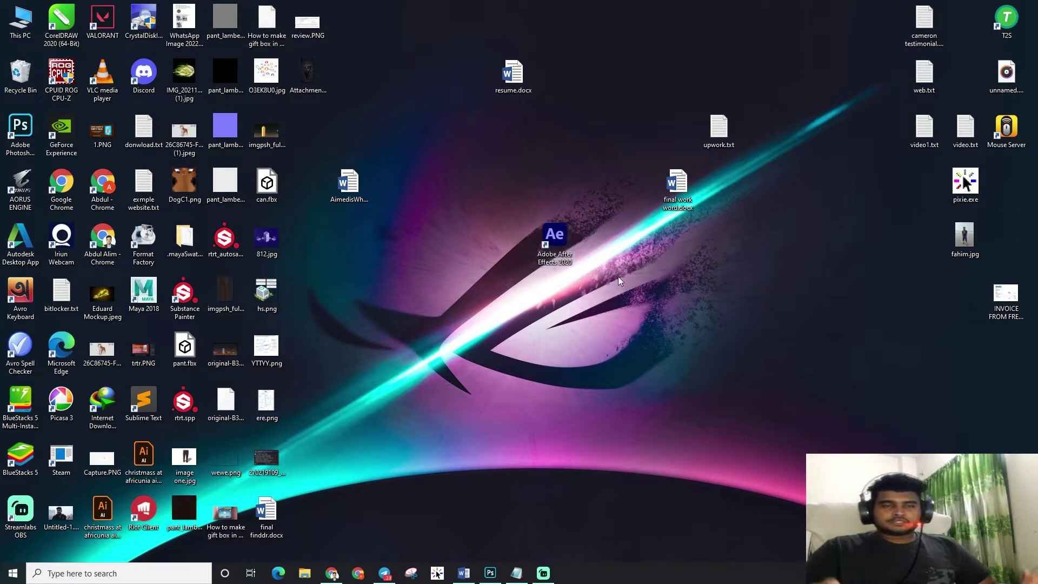
{"action": "left_click_drag", "start_coordinate": [609, 280], "coordinate": [570, 265]}
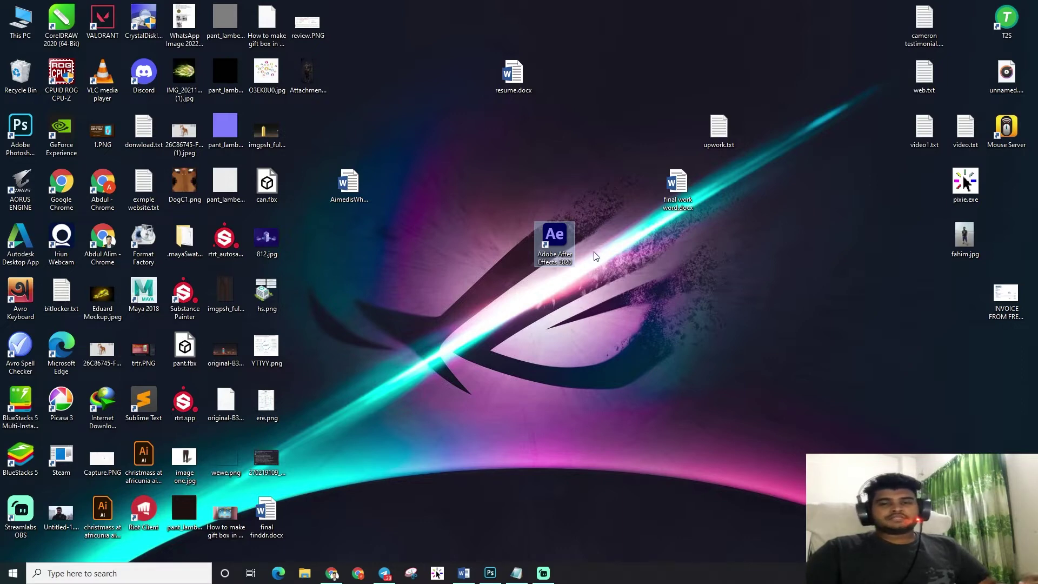
{"action": "left_click", "coordinate": [626, 268]}
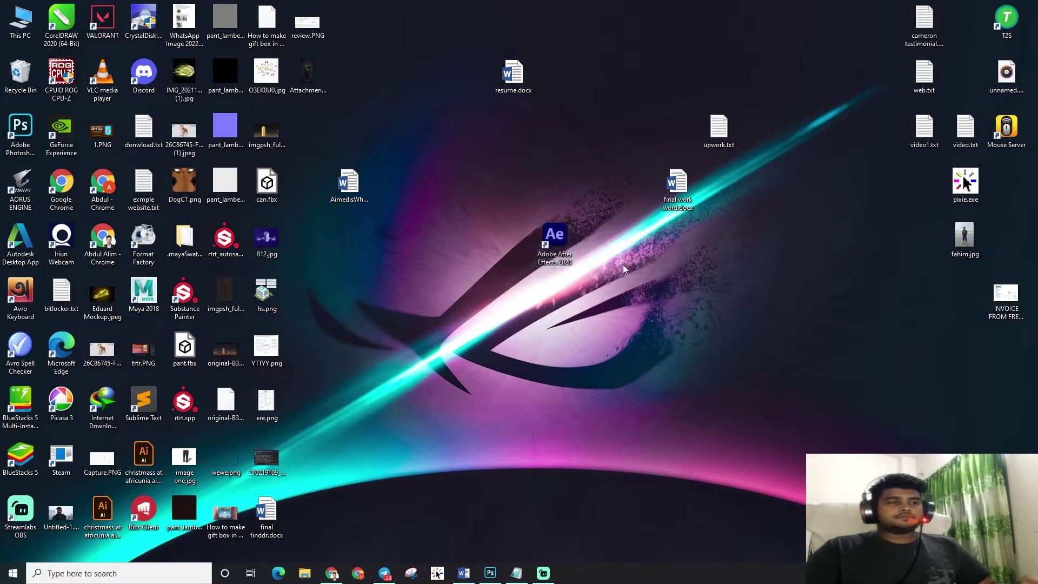
{"action": "double_click", "coordinate": [554, 237]}
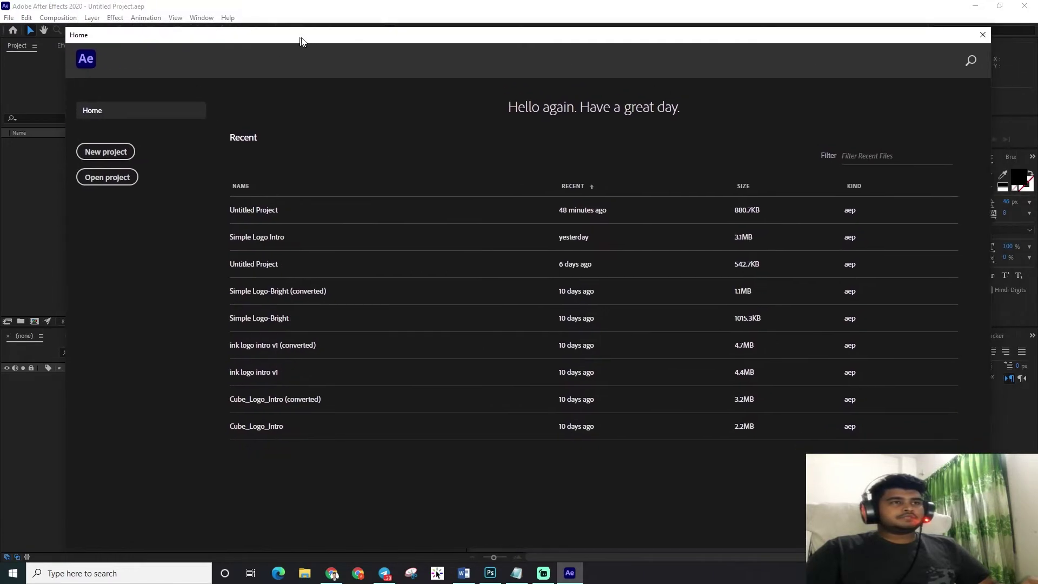
Step: Move the Home window toward the top of the screen and browse for an existing project
{"action": "mouse_move", "coordinate": [279, 41]}
{"action": "left_mouse_down"}
{"action": "mouse_move", "coordinate": [349, 119]}
{"action": "mouse_move", "coordinate": [404, 35]}
{"action": "left_mouse_up"}
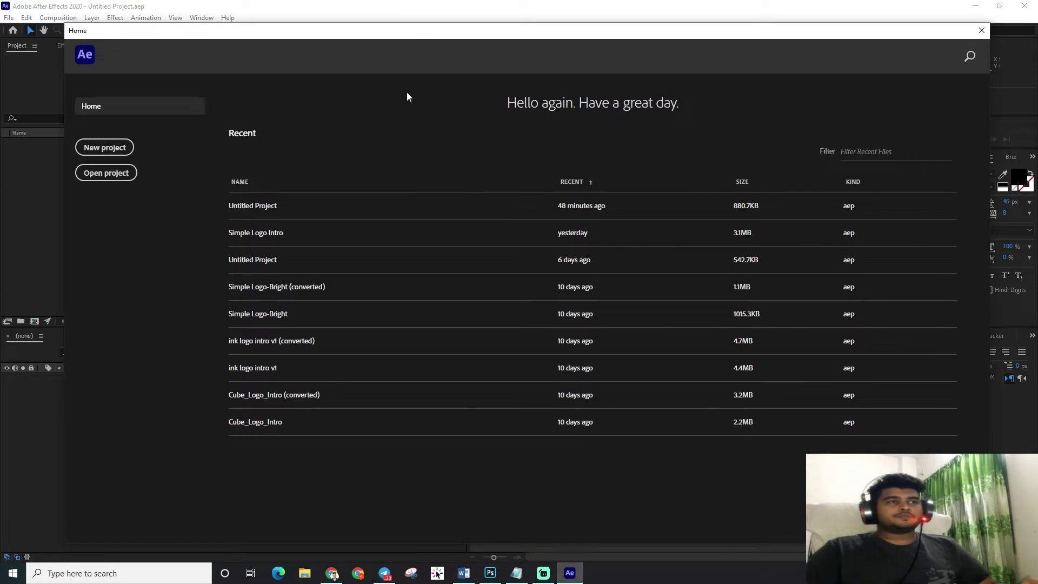
{"action": "left_click_drag", "start_coordinate": [430, 37], "coordinate": [438, 26]}
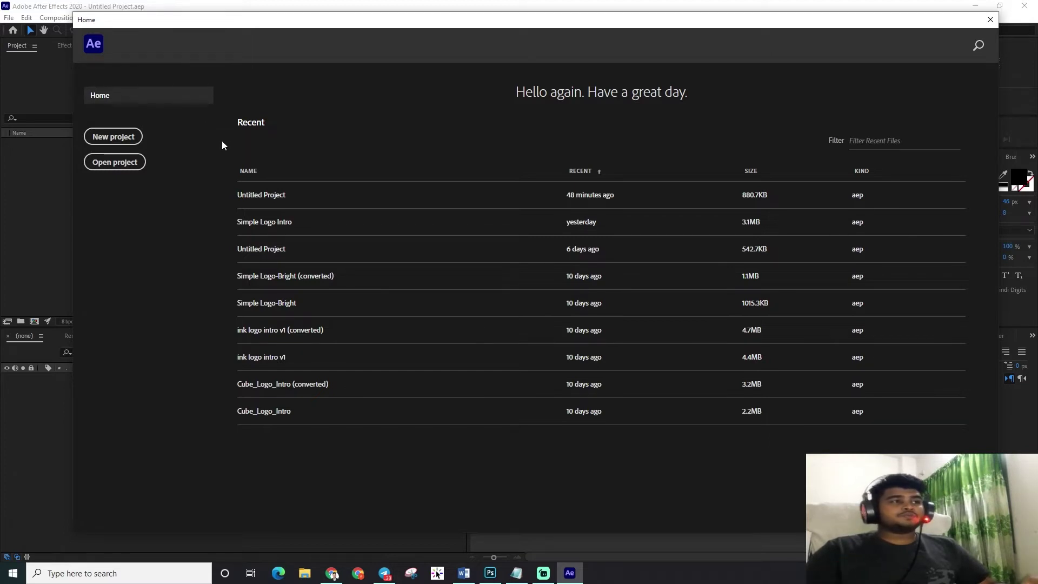
{"action": "left_click_drag", "start_coordinate": [387, 28], "coordinate": [386, 22]}
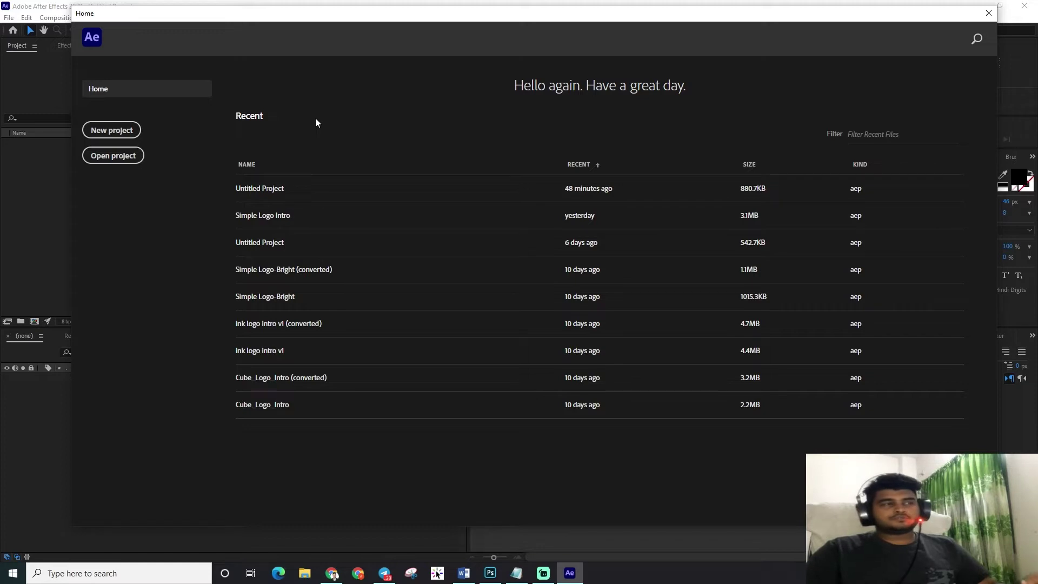
{"action": "left_click_drag", "start_coordinate": [345, 22], "coordinate": [351, 18]}
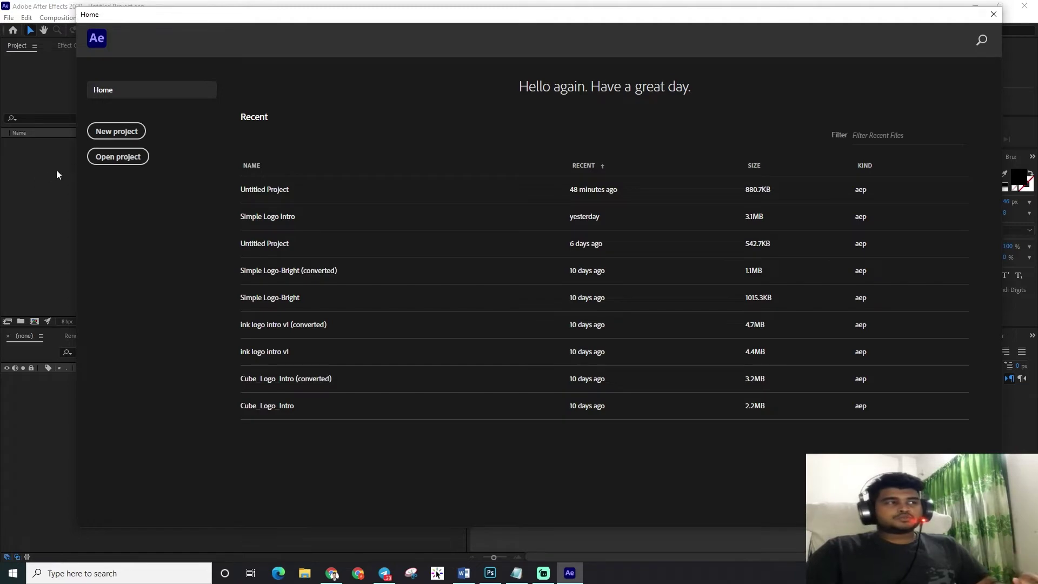
{"action": "left_click", "coordinate": [118, 158]}
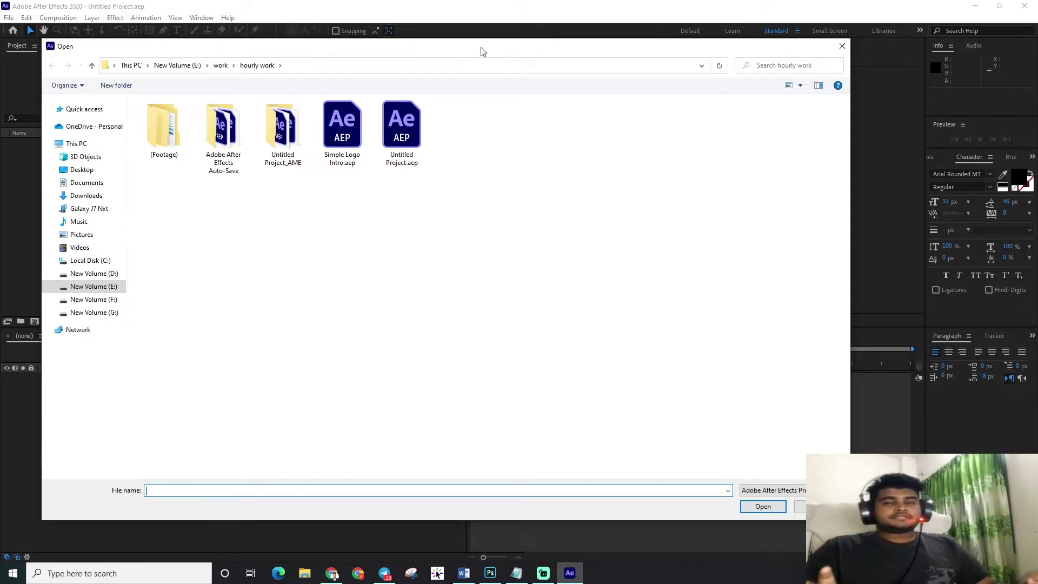
Step: In the Open dialog, pick Untitled Project.aep from the hourly work folder and open it
{"action": "left_click_drag", "start_coordinate": [457, 48], "coordinate": [508, 25]}
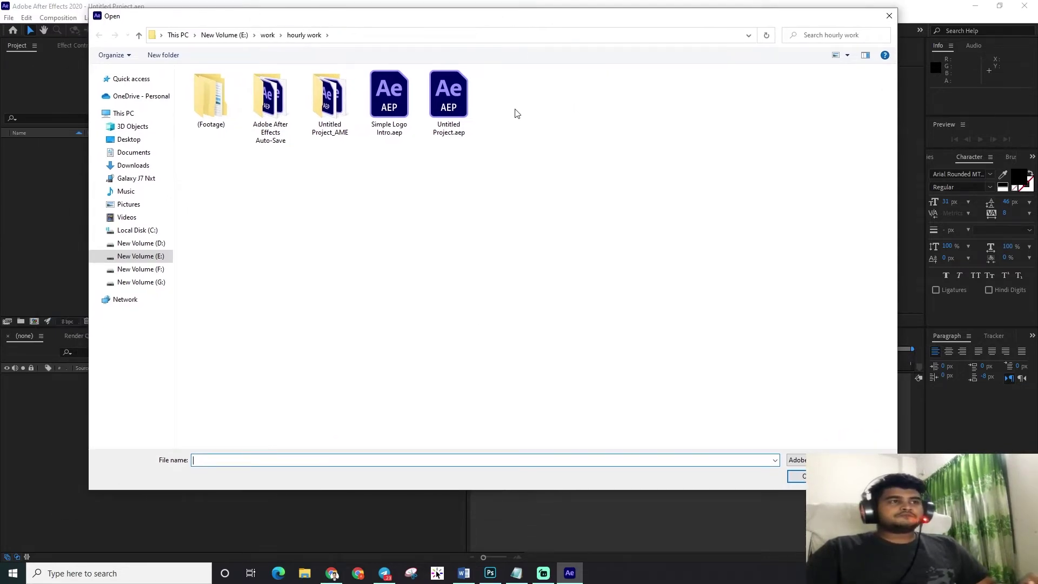
{"action": "left_click", "coordinate": [469, 34]}
{"action": "left_click", "coordinate": [469, 158]}
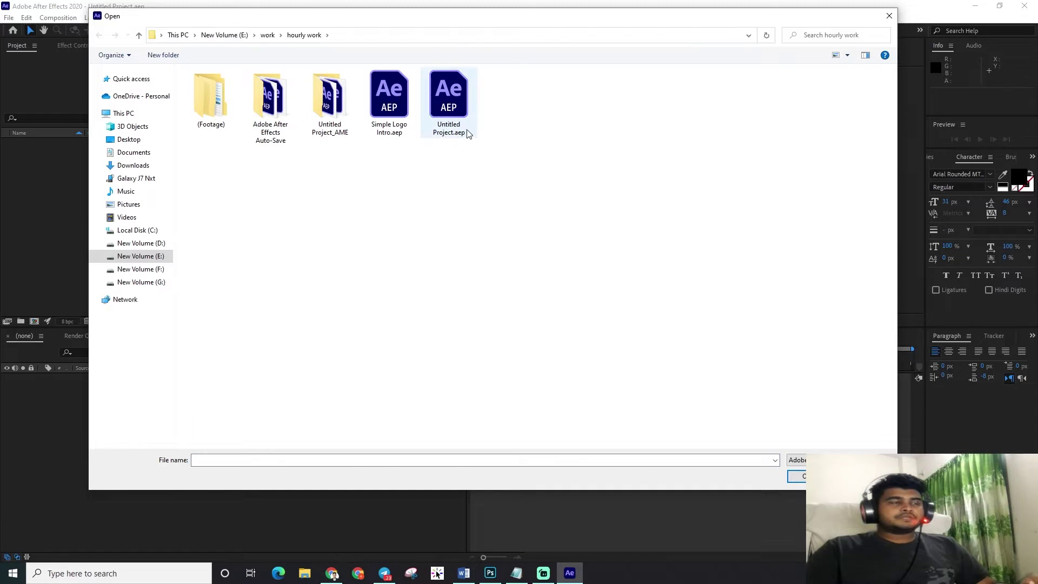
{"action": "left_click", "coordinate": [461, 139]}
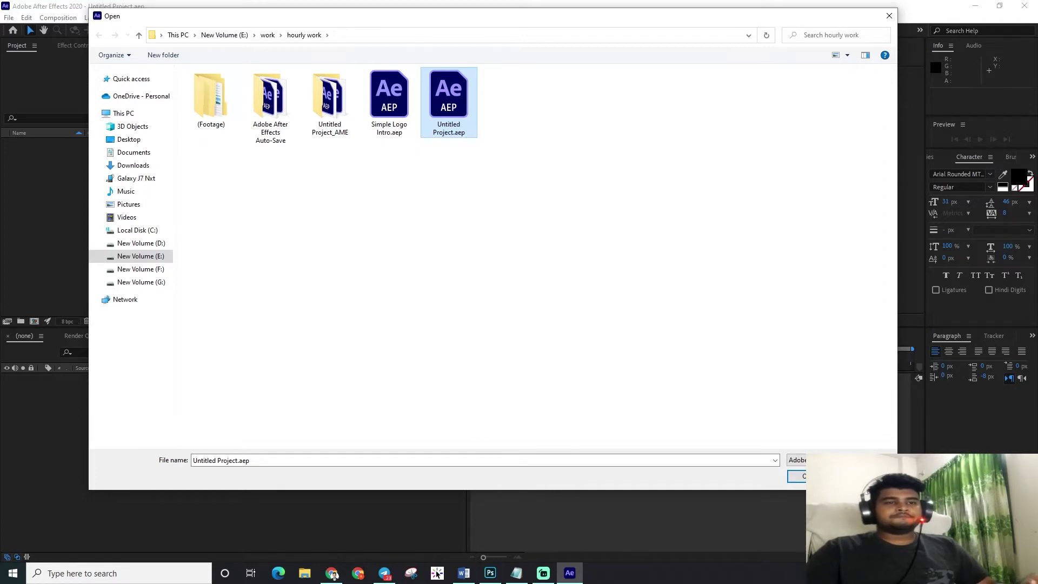
{"action": "key", "text": "Return"}
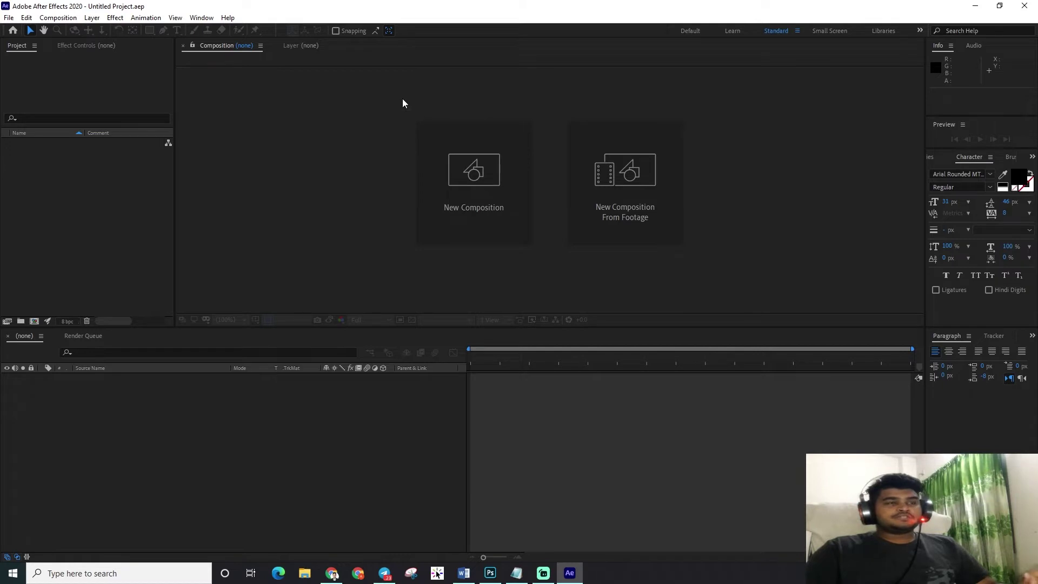
Step: Create a new empty project with File > New > New Project
{"action": "left_click", "coordinate": [9, 18]}
{"action": "mouse_move", "coordinate": [29, 34]}
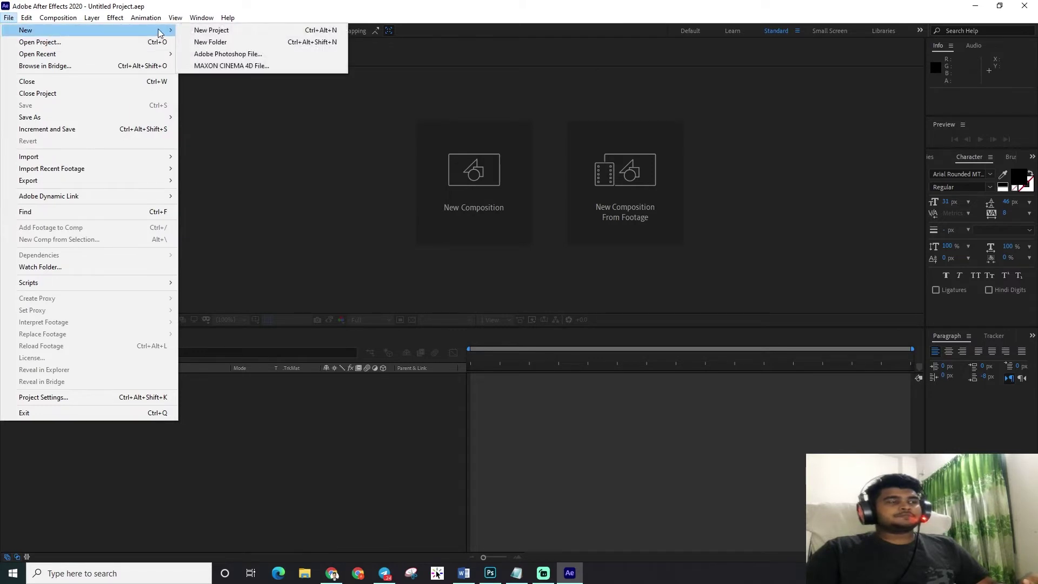
{"action": "mouse_move", "coordinate": [169, 33]}
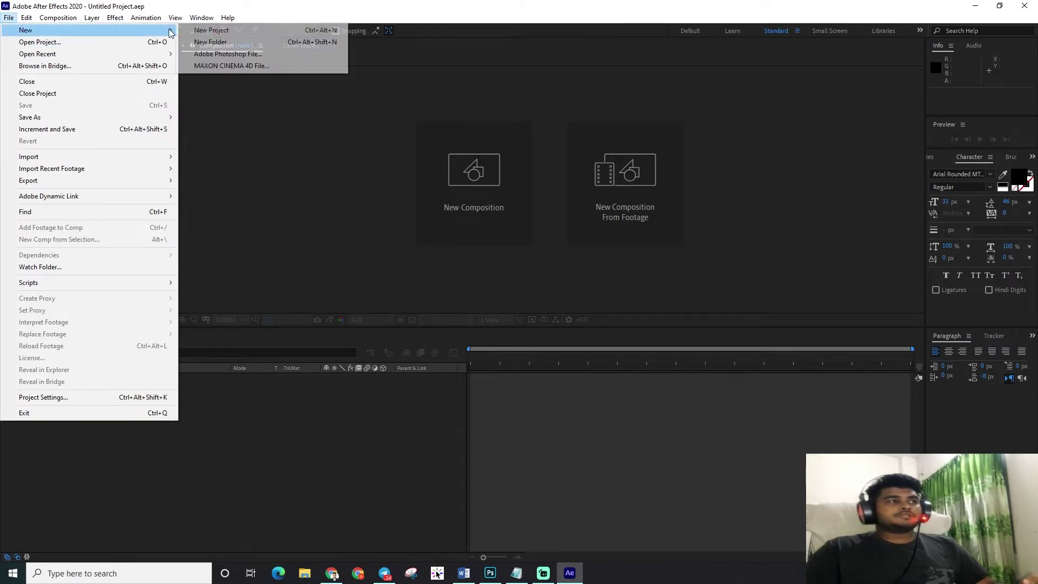
{"action": "left_click", "coordinate": [222, 34]}
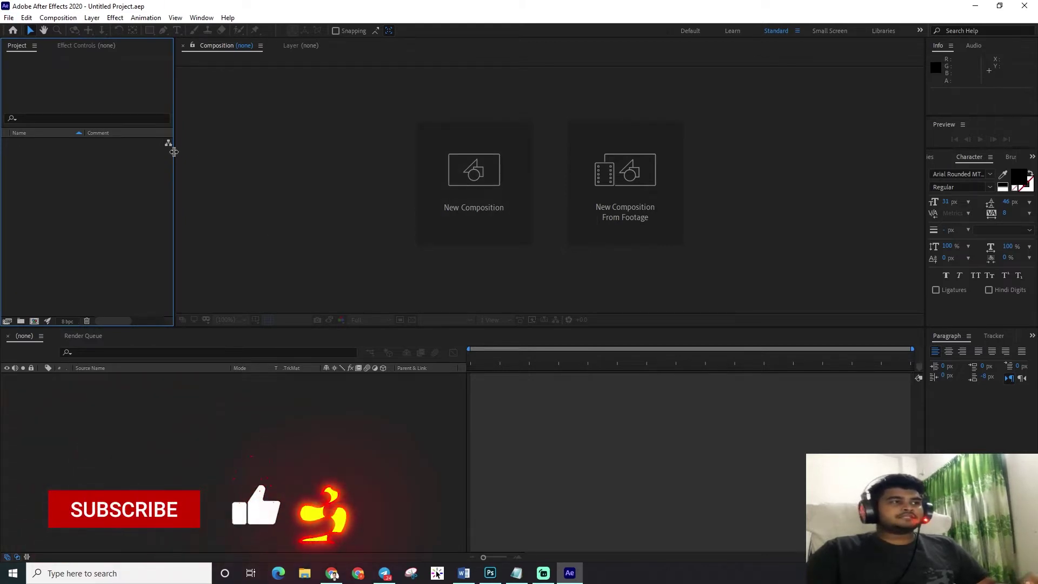
Step: Widen the Project panel and right-hand column, checking the Tracker and Paragraph panels
{"action": "left_click_drag", "start_coordinate": [175, 152], "coordinate": [226, 152]}
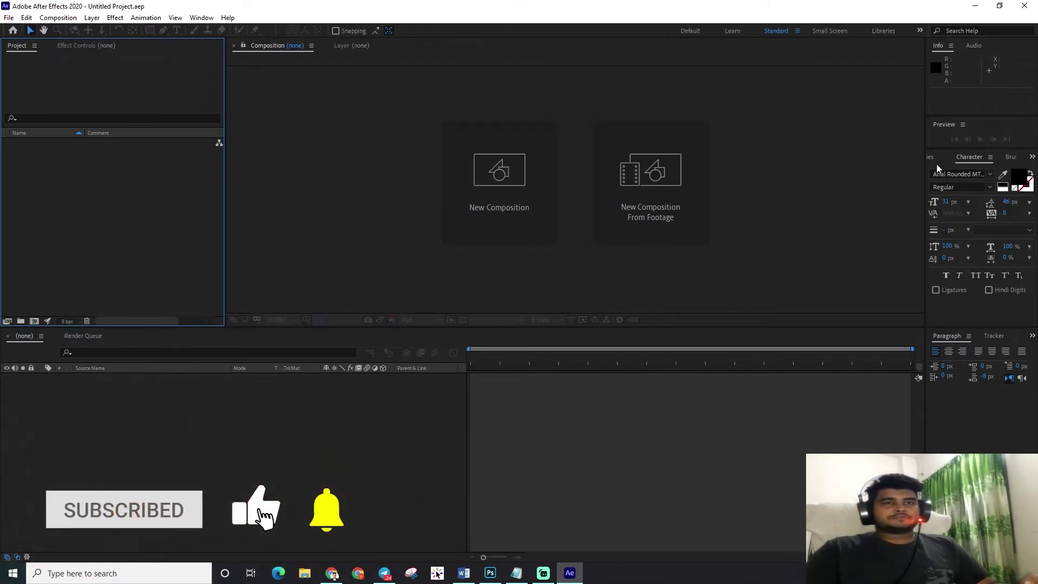
{"action": "left_click_drag", "start_coordinate": [924, 170], "coordinate": [879, 169]}
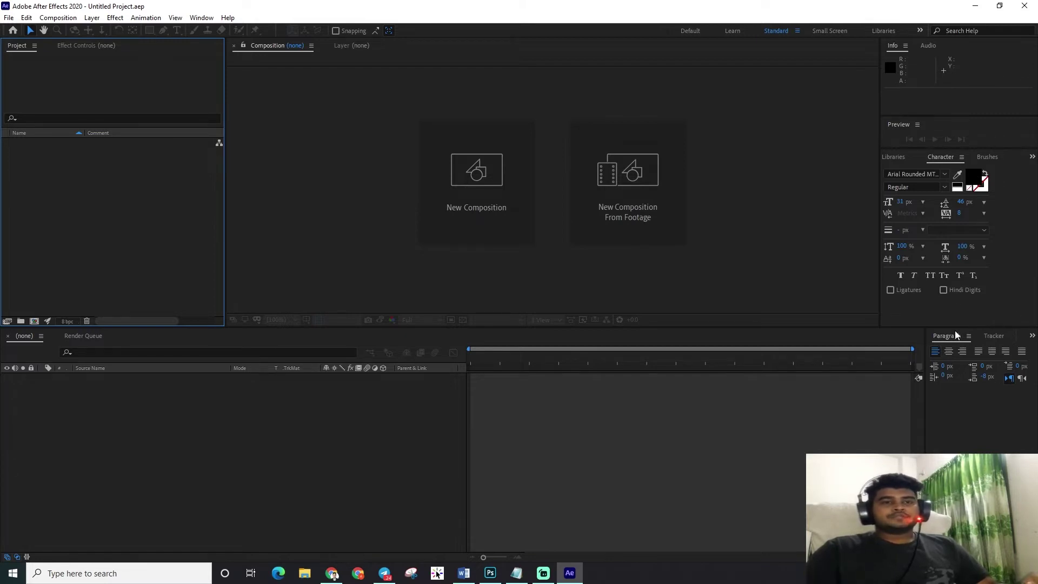
{"action": "left_click", "coordinate": [997, 341]}
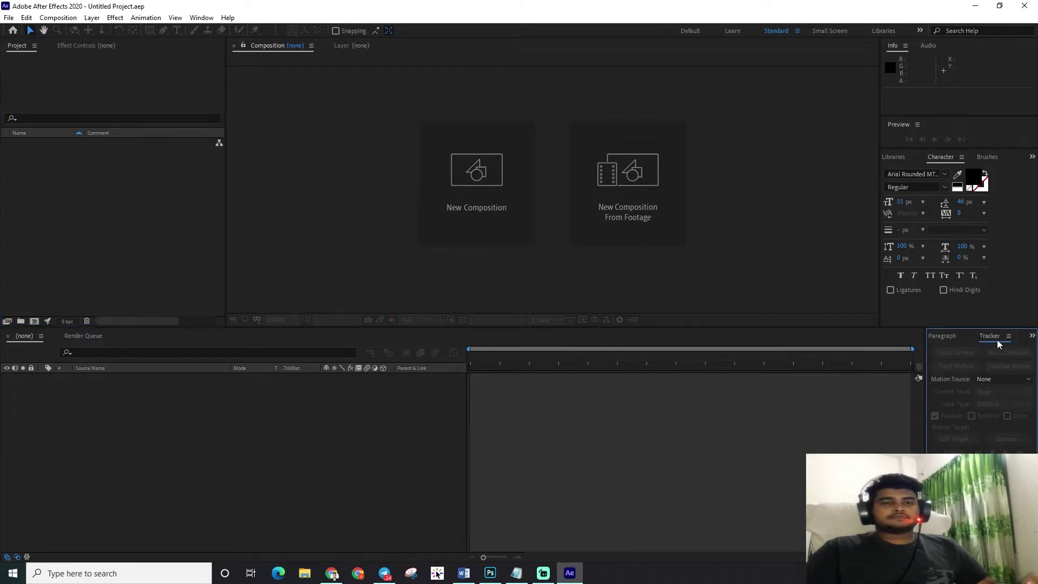
{"action": "left_click", "coordinate": [949, 336]}
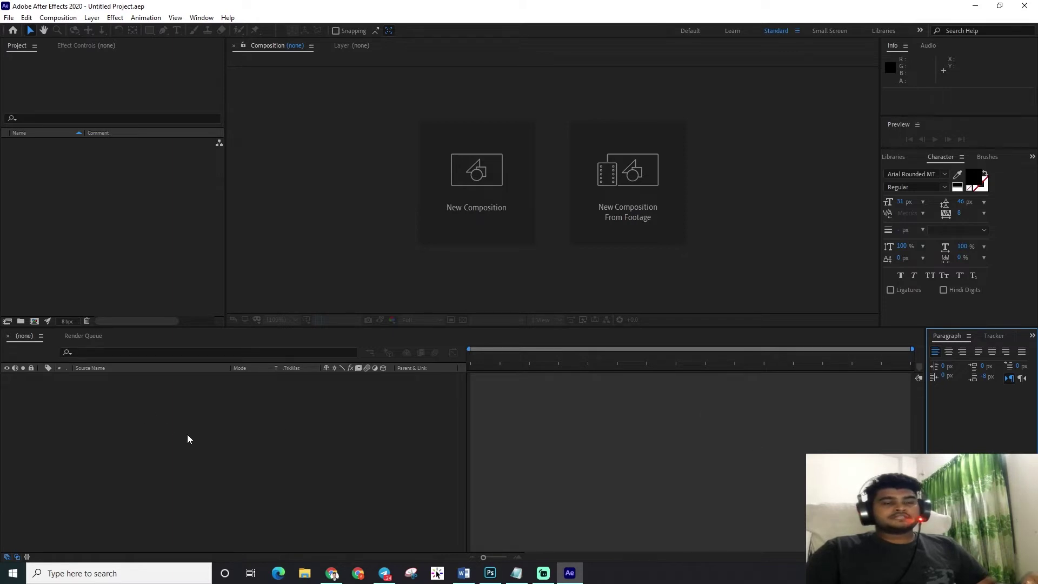
{"action": "left_click", "coordinate": [208, 440]}
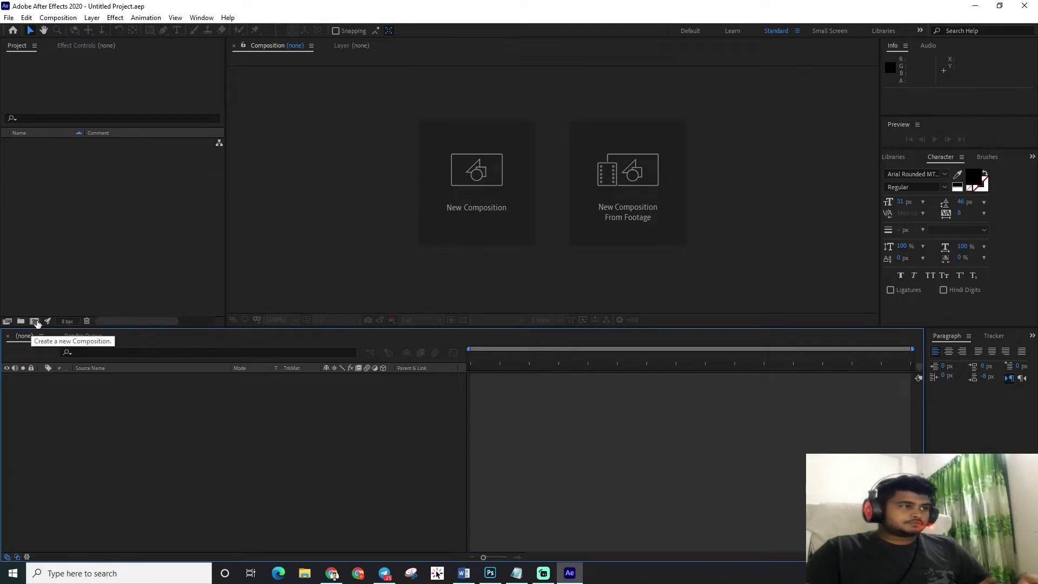
{"action": "left_click", "coordinate": [34, 322]}
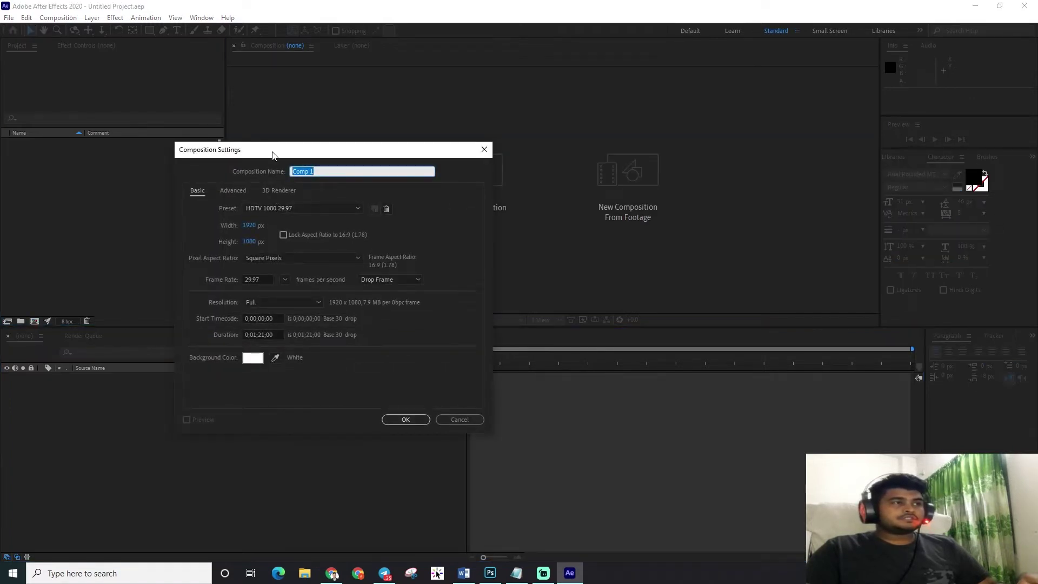
Step: Cancel Composition Settings without creating Comp 1, then bring up the Composition menu
{"action": "left_click_drag", "start_coordinate": [279, 154], "coordinate": [480, 89]}
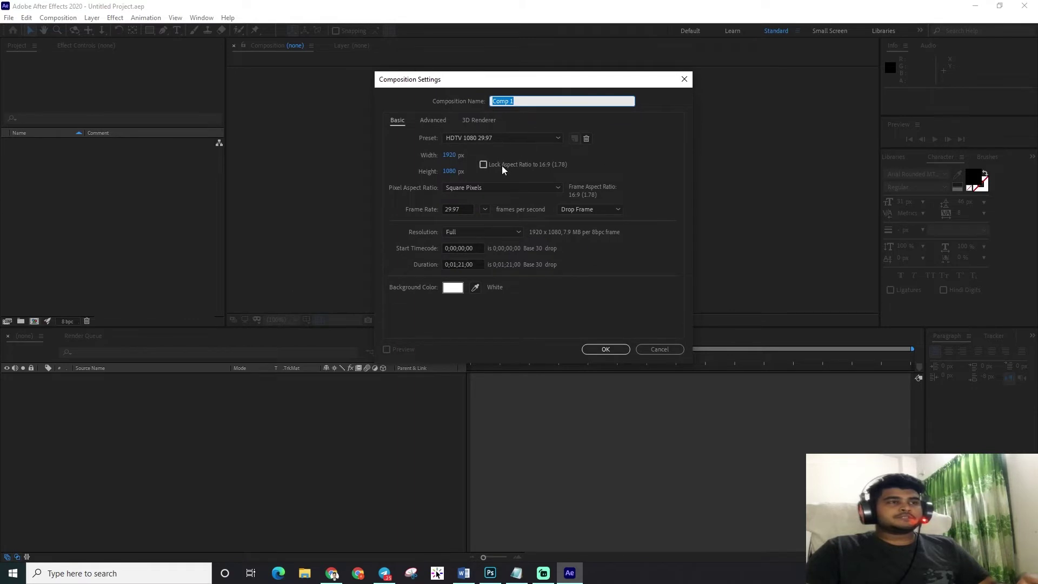
{"action": "left_click", "coordinate": [660, 349]}
{"action": "left_click", "coordinate": [64, 19]}
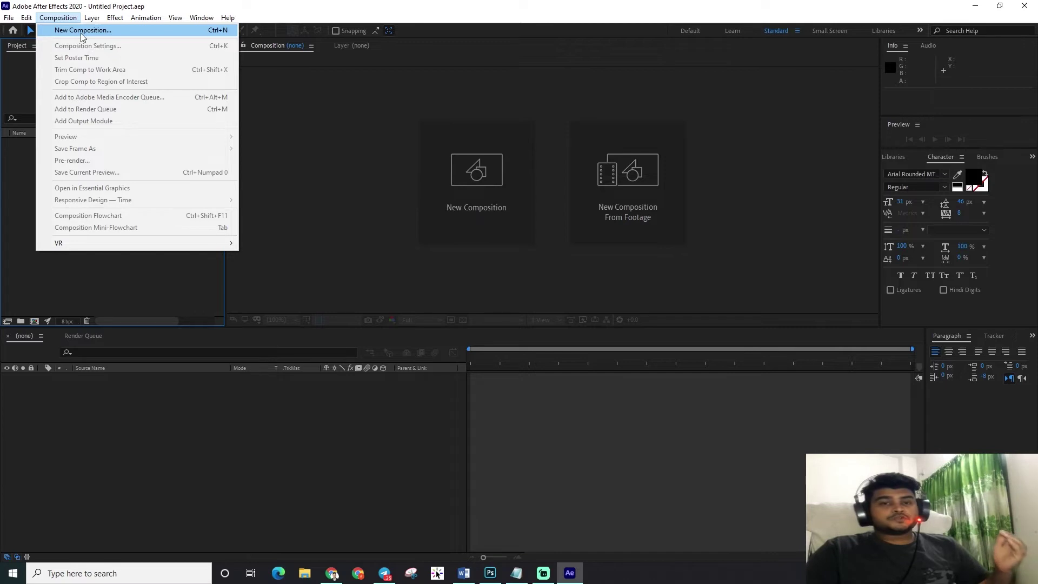
Step: Name the new composition my_animation and set its preset to Custom
{"action": "left_click", "coordinate": [82, 32]}
{"action": "left_click_drag", "start_coordinate": [477, 85], "coordinate": [546, 58]}
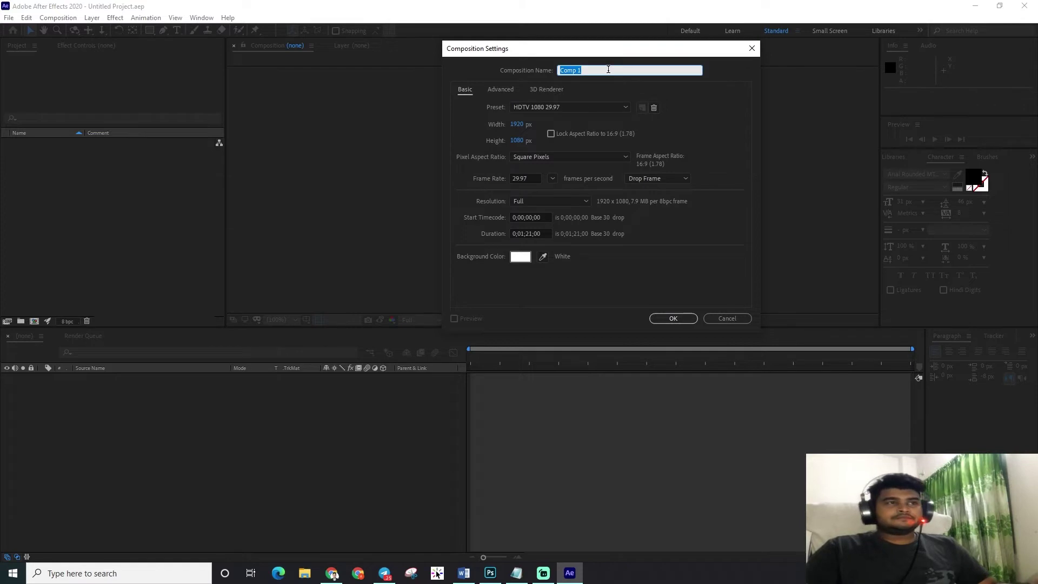
{"action": "type", "text": "my"}
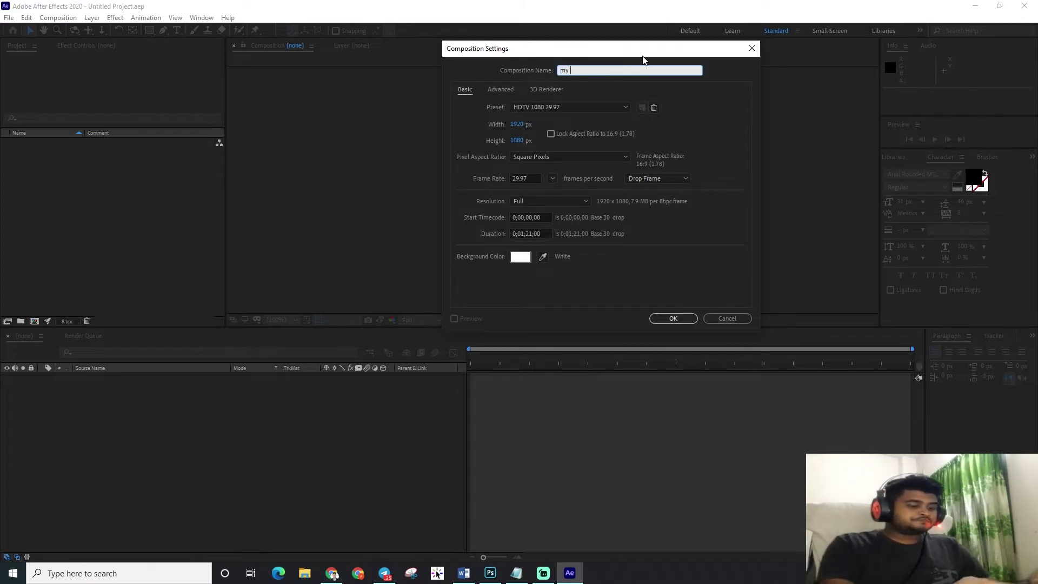
{"action": "type", "text": "_animation"}
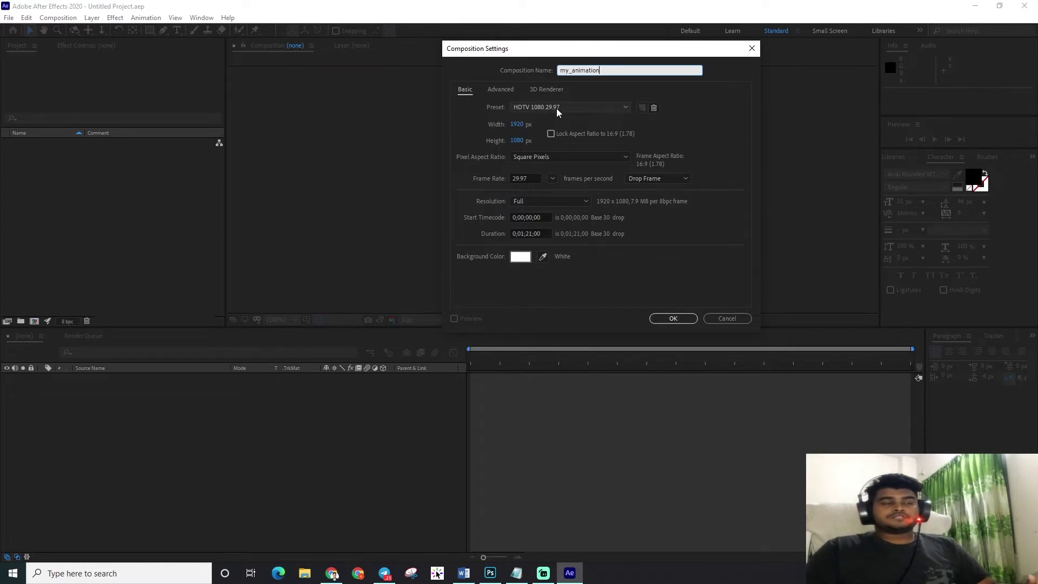
{"action": "left_click", "coordinate": [600, 109]}
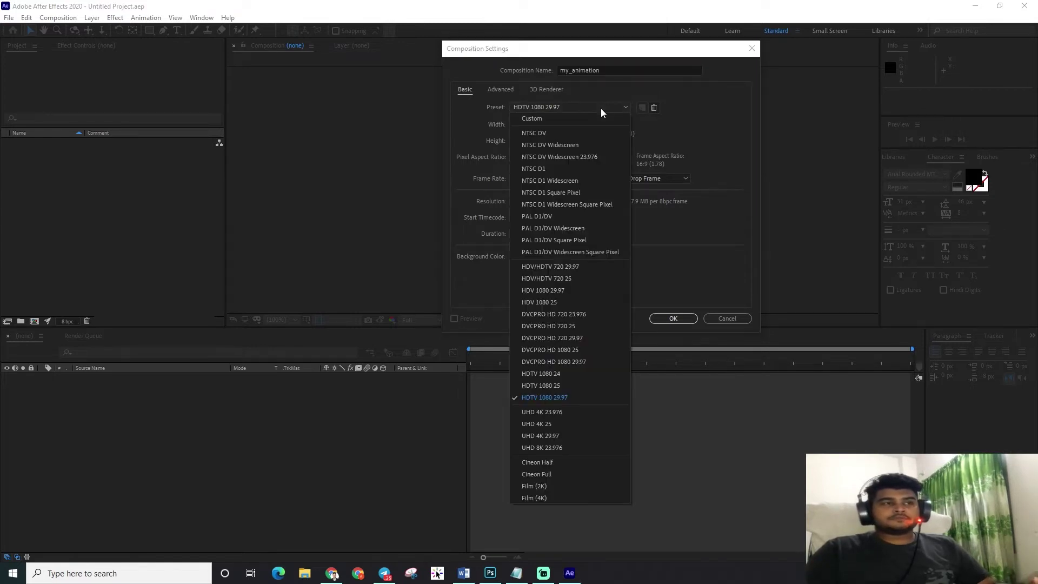
{"action": "left_click", "coordinate": [544, 101]}
{"action": "left_click", "coordinate": [547, 106]}
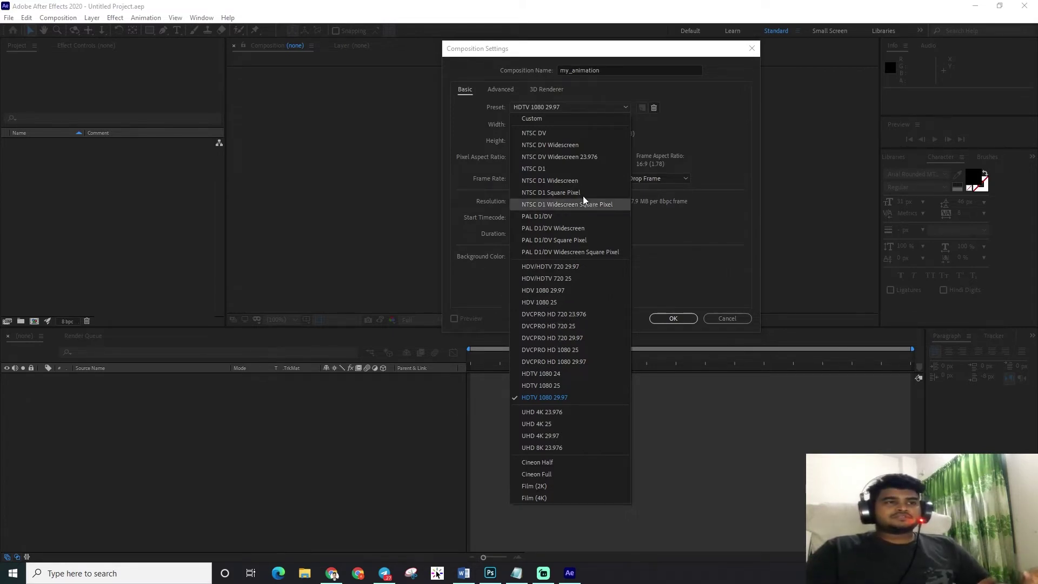
{"action": "left_click", "coordinate": [538, 119]}
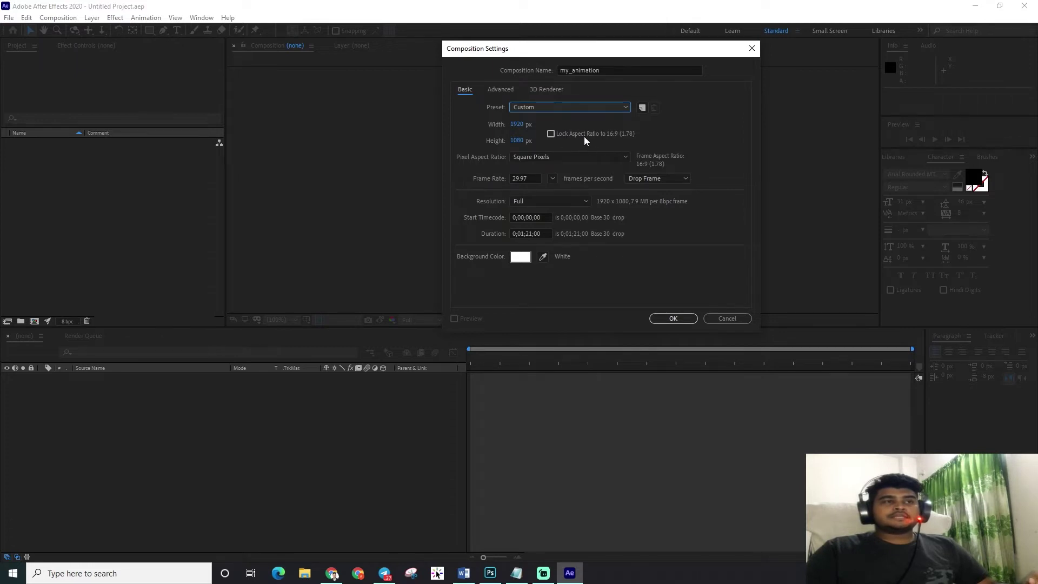
Step: Try composition widths of 2040 and 6050 with Lock Aspect Ratio on
{"action": "left_click", "coordinate": [517, 126]}
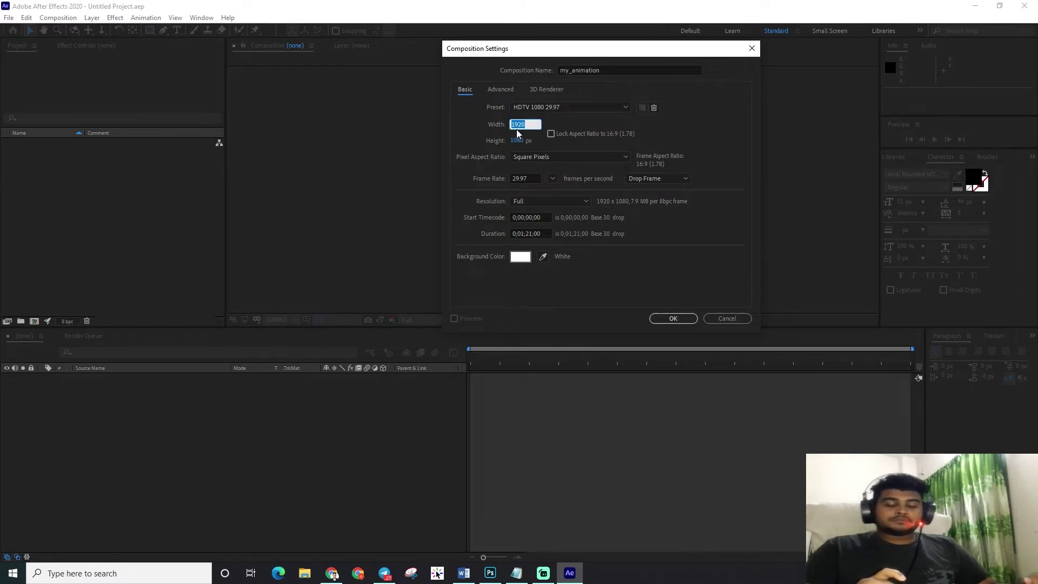
{"action": "type", "text": "240"}
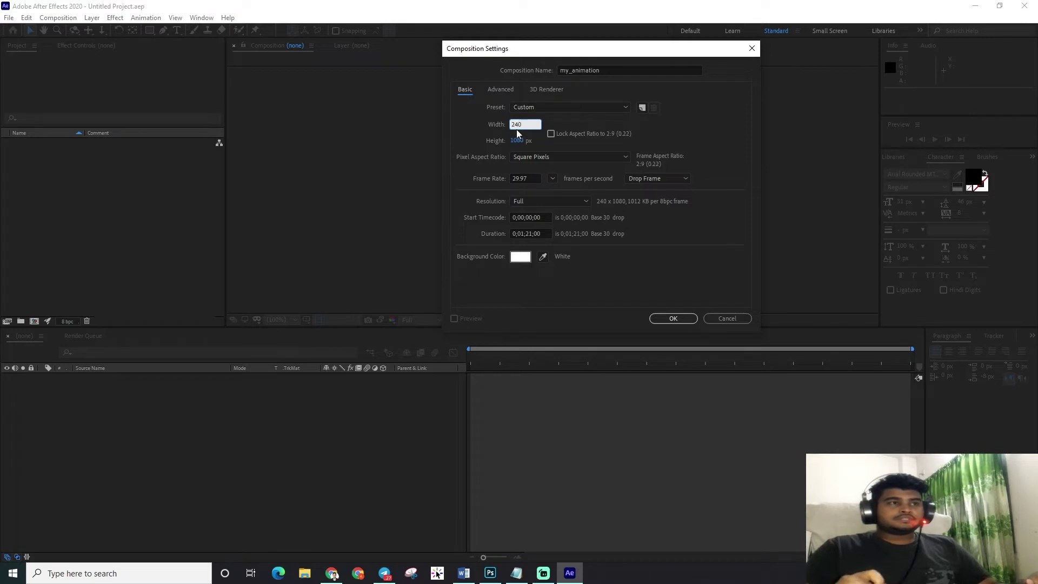
{"action": "key", "text": "BackSpace"}
{"action": "key", "text": "BackSpace"}
{"action": "type", "text": "040"}
{"action": "key", "text": "Return"}
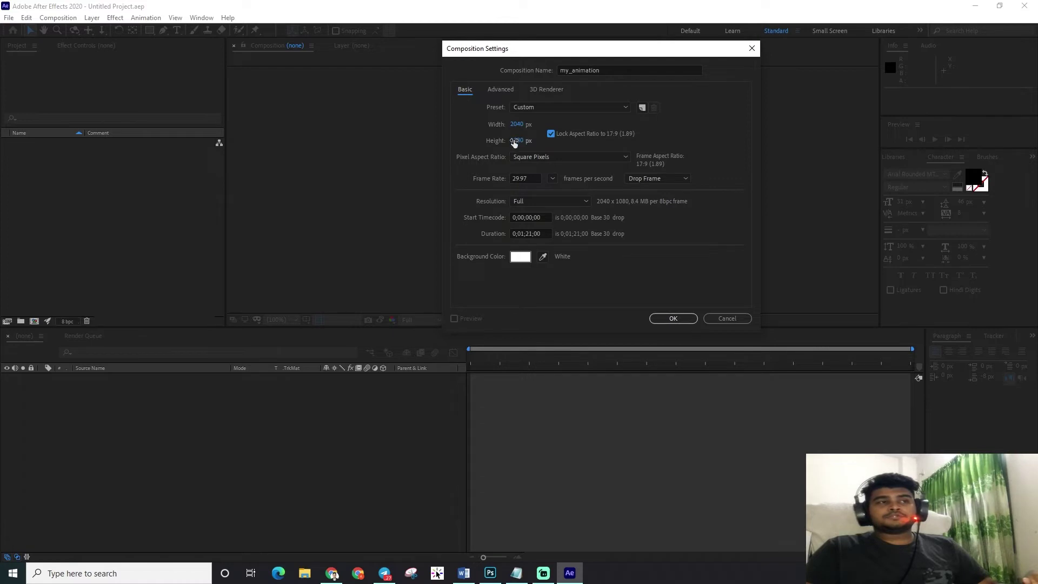
{"action": "type", "text": "6050"}
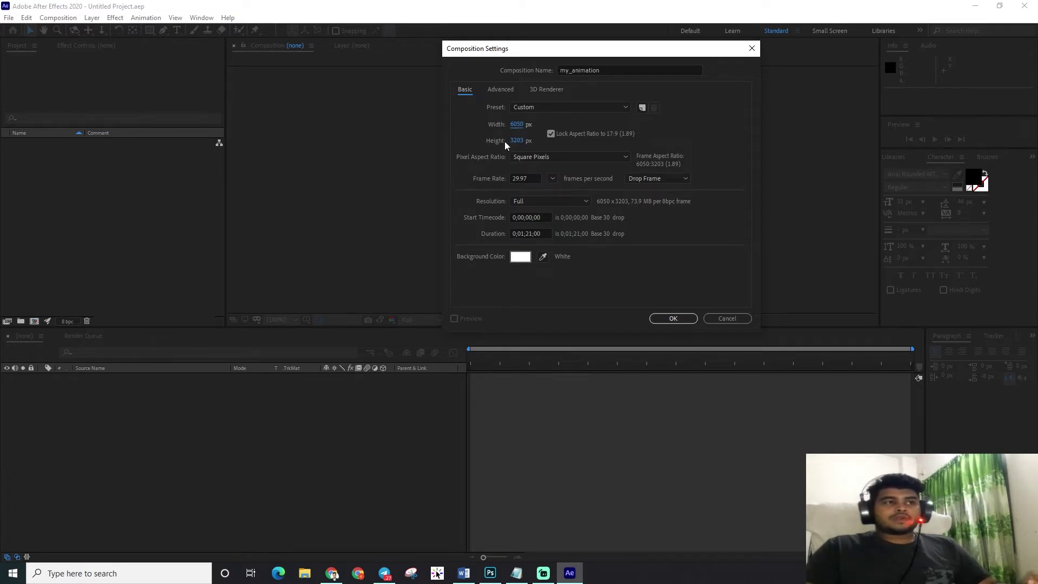
Step: Turn off Lock Aspect Ratio and set the frame size to 1920×1080
{"action": "left_click", "coordinate": [513, 124]}
{"action": "left_click", "coordinate": [551, 134]}
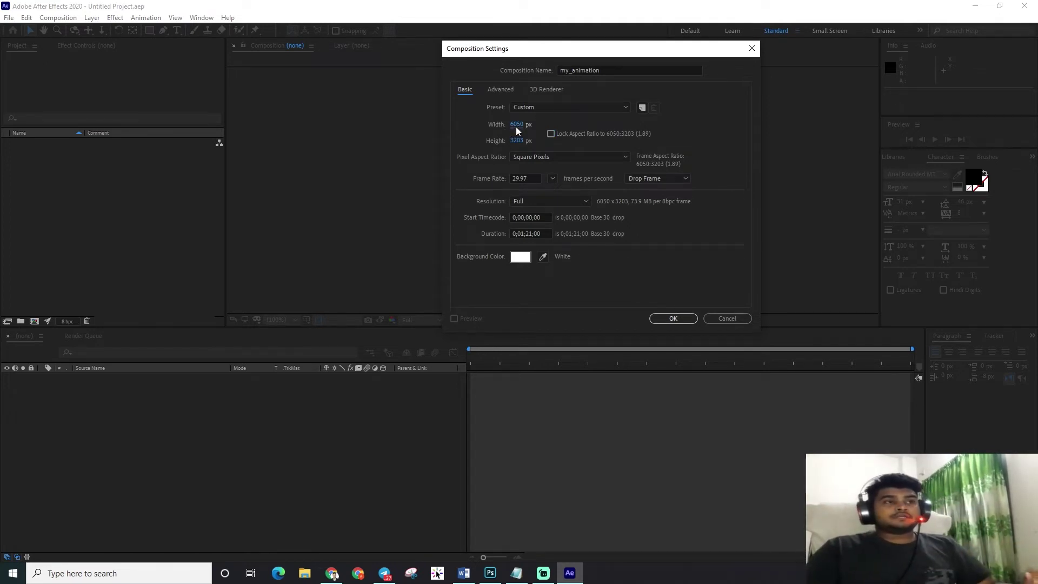
{"action": "type", "text": "1920"}
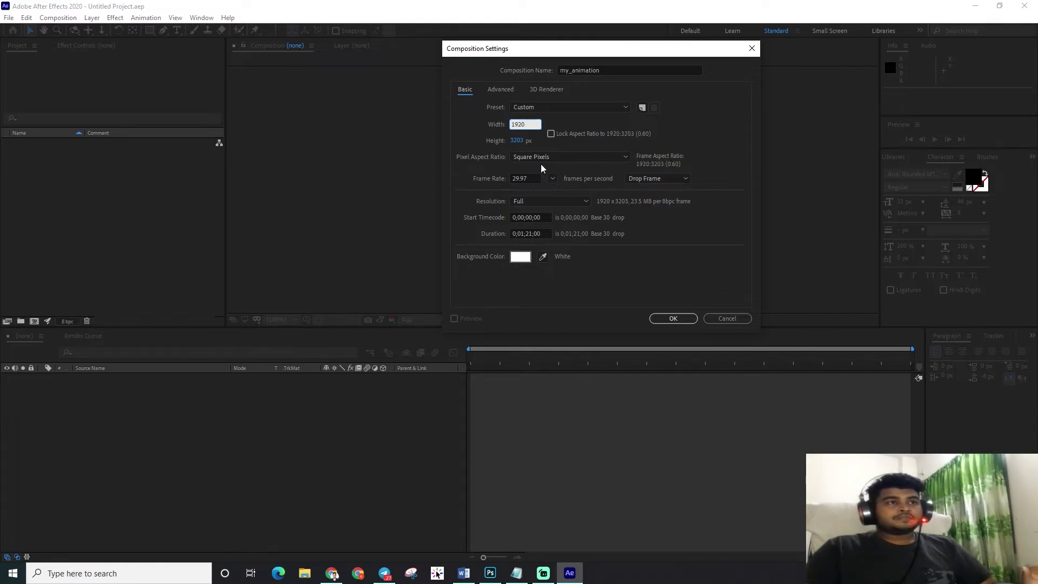
{"action": "left_click", "coordinate": [515, 138]}
{"action": "type", "text": "1080"}
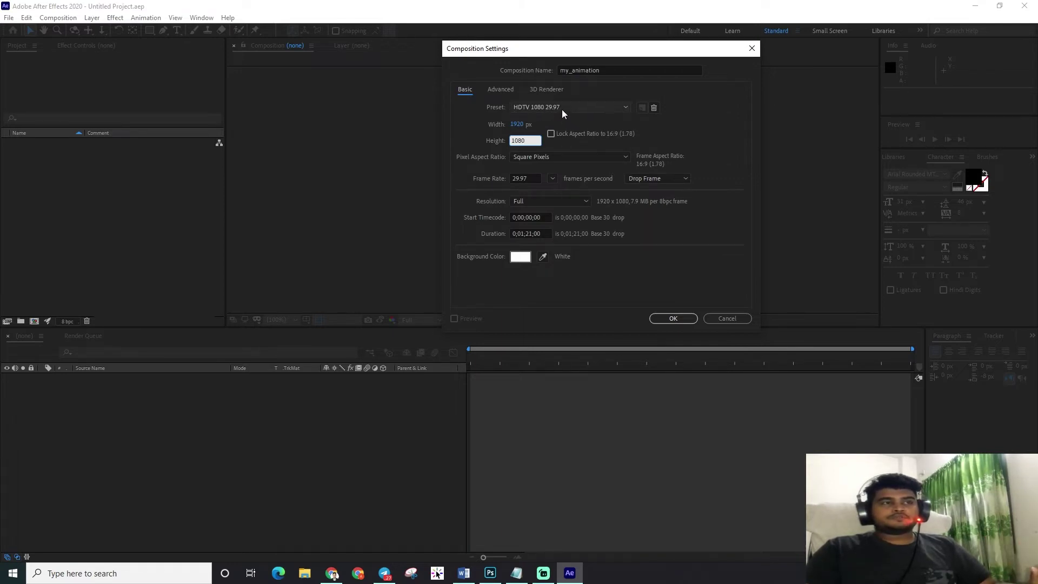
Step: Switch my_animation's preset to HDTV 1080 25 for 25 fps at 1920×1080
{"action": "left_click", "coordinate": [575, 110]}
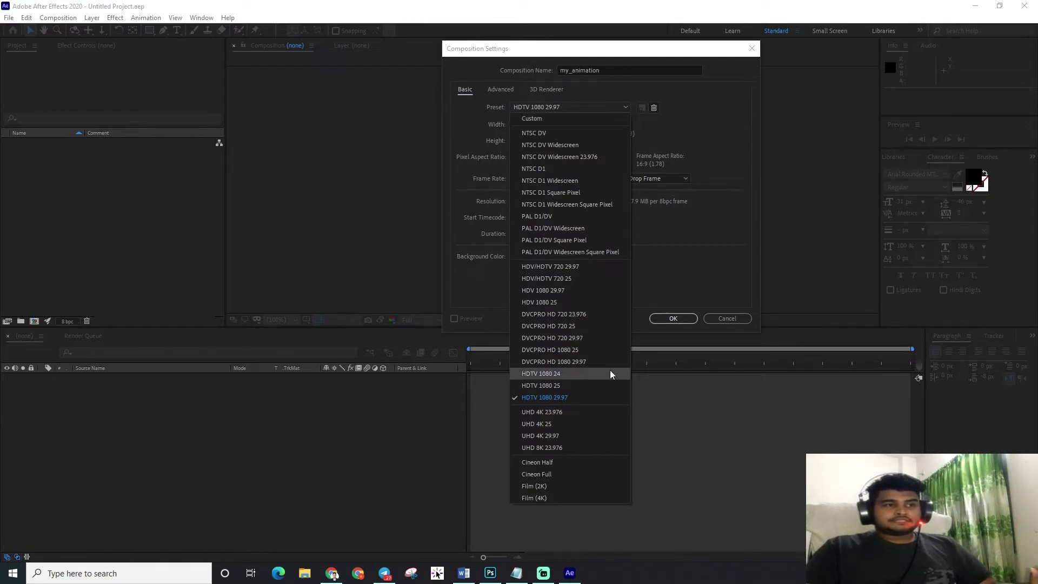
{"action": "left_click", "coordinate": [560, 385]}
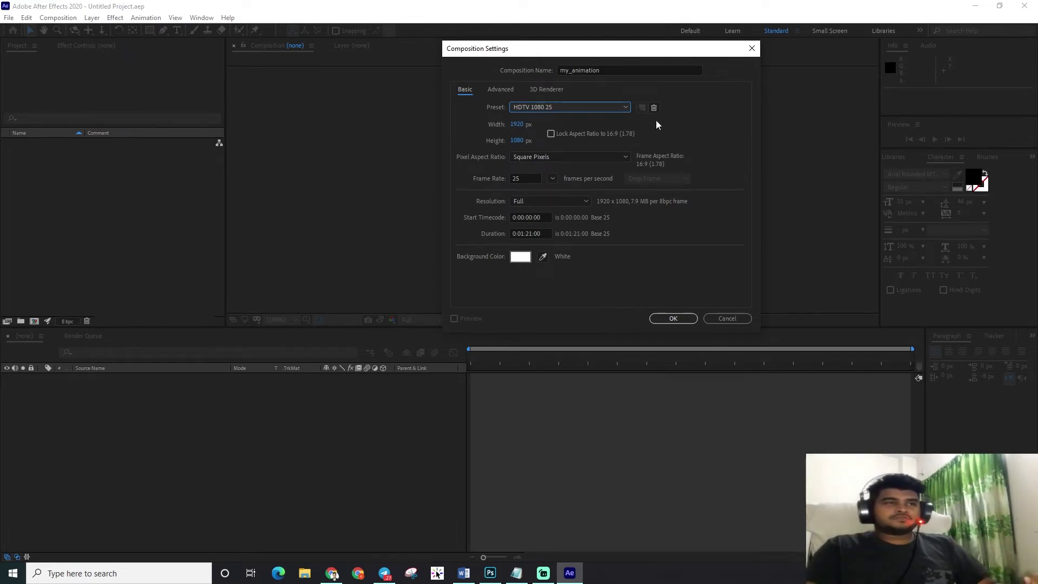
{"action": "left_click", "coordinate": [578, 107]}
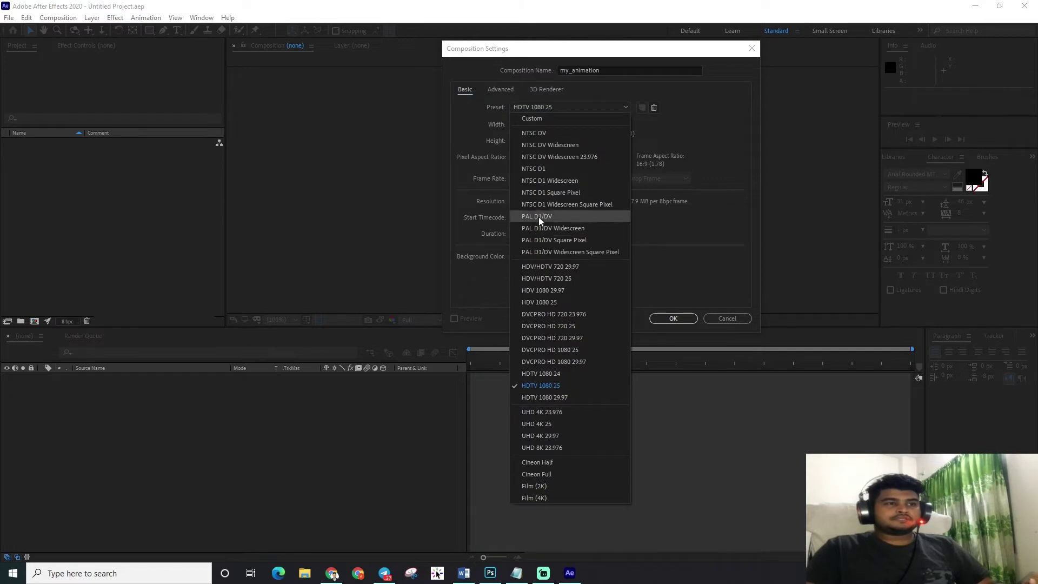
{"action": "left_click", "coordinate": [724, 166]}
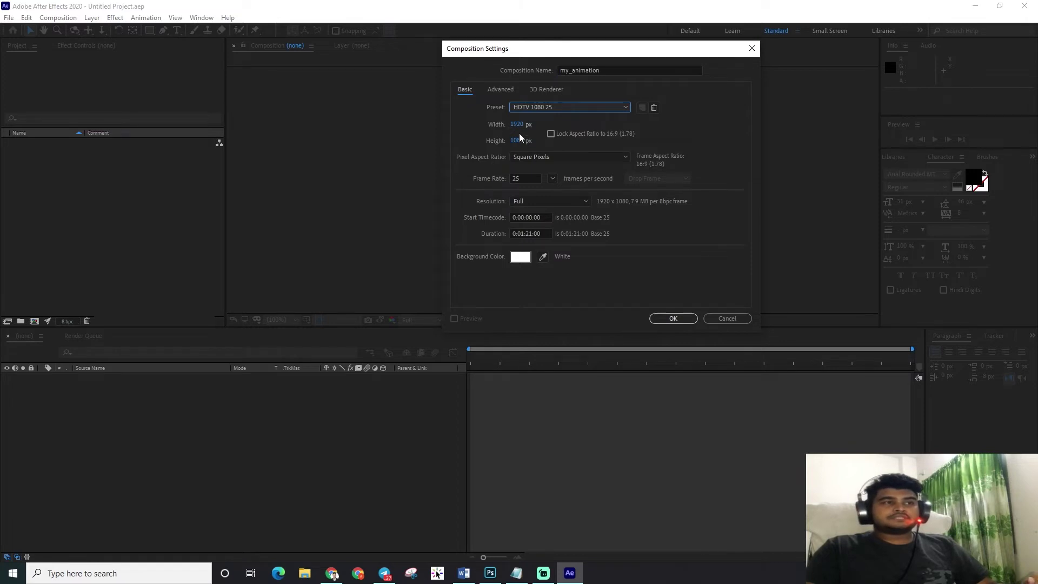
{"action": "left_click", "coordinate": [560, 158]}
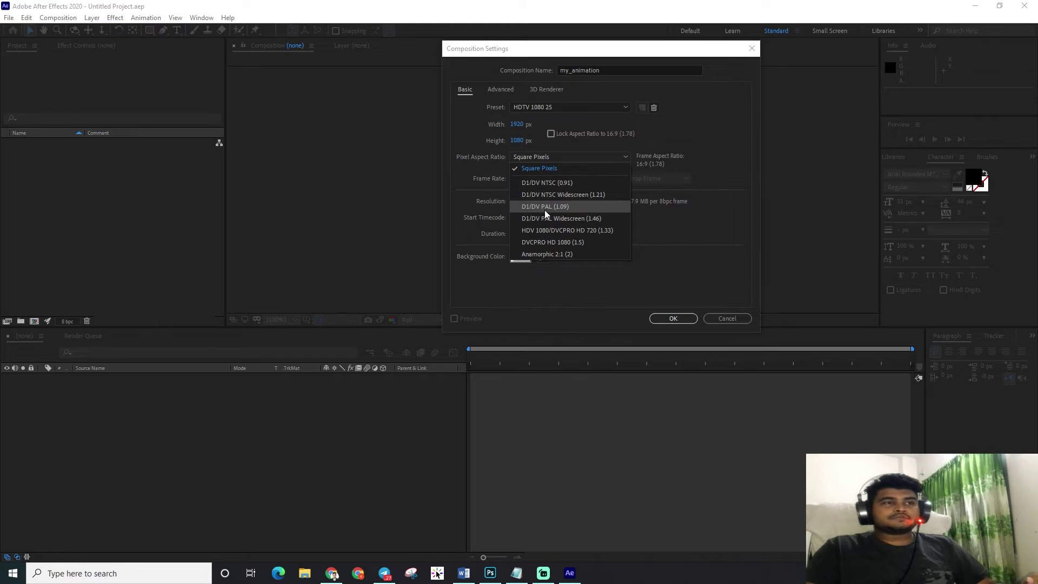
{"action": "key", "text": "super"}
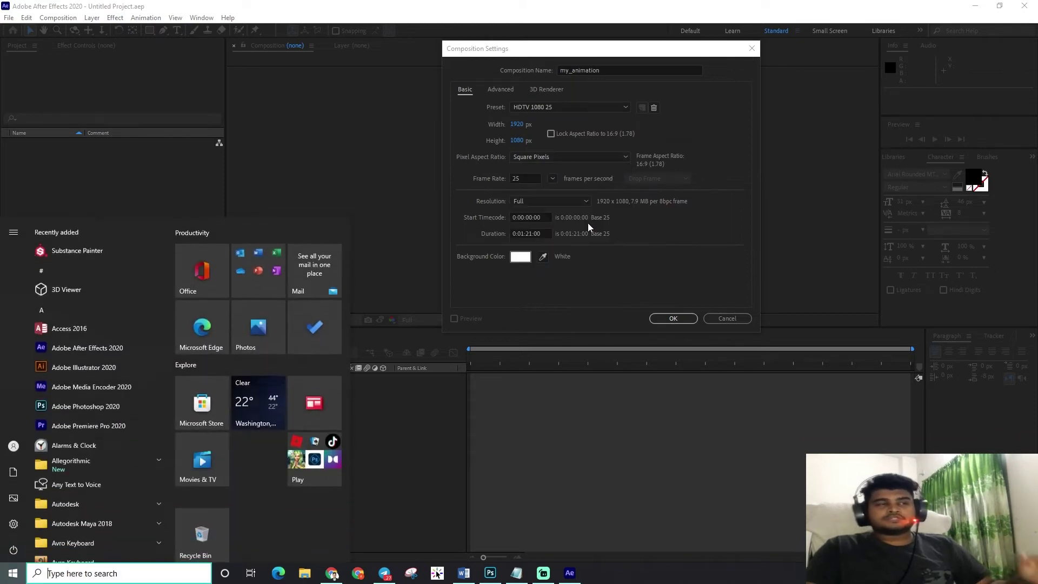
{"action": "key", "text": "Escape"}
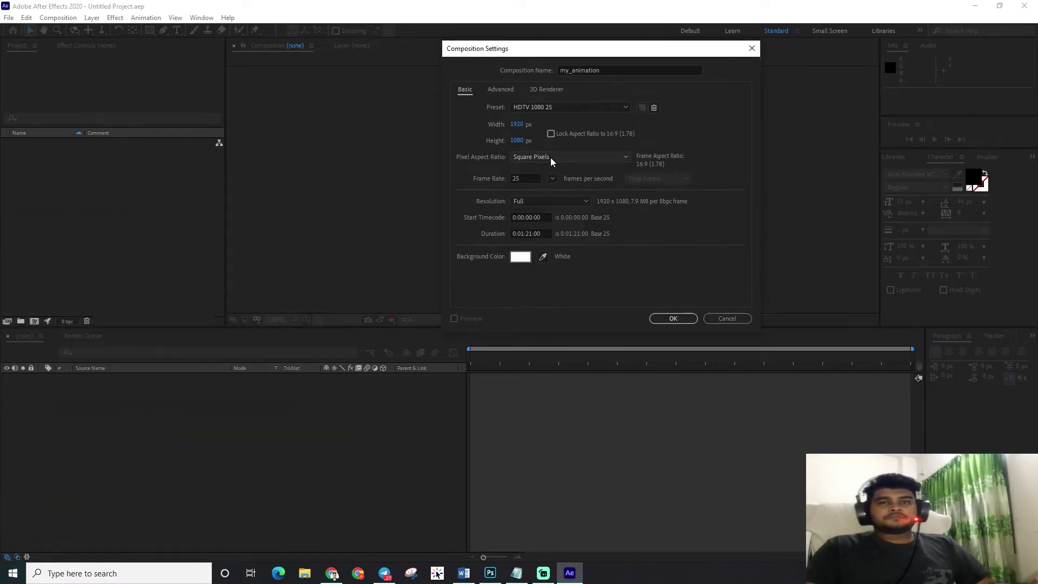
{"action": "left_click", "coordinate": [550, 157]}
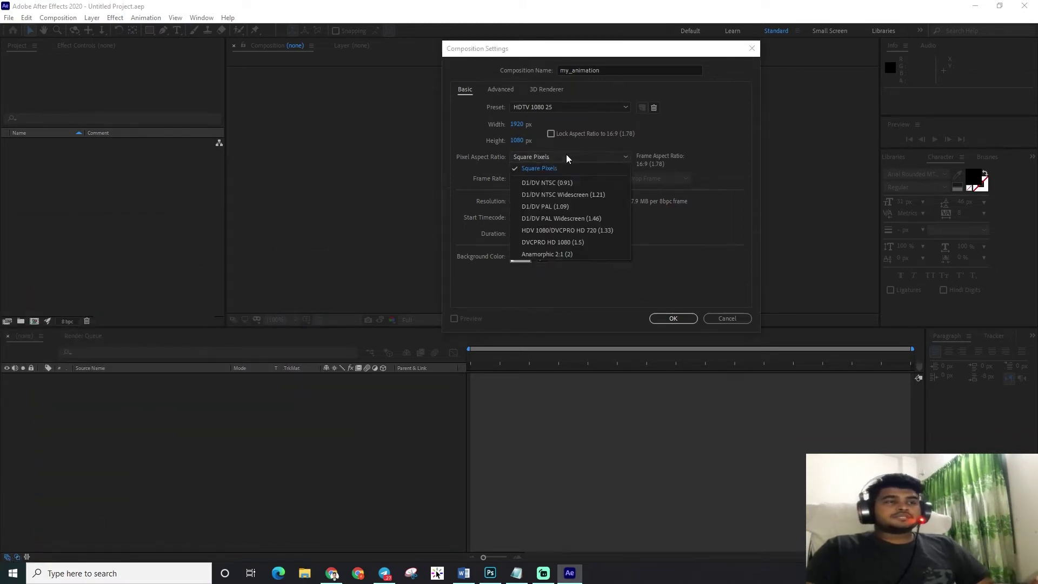
{"action": "left_click", "coordinate": [541, 170]}
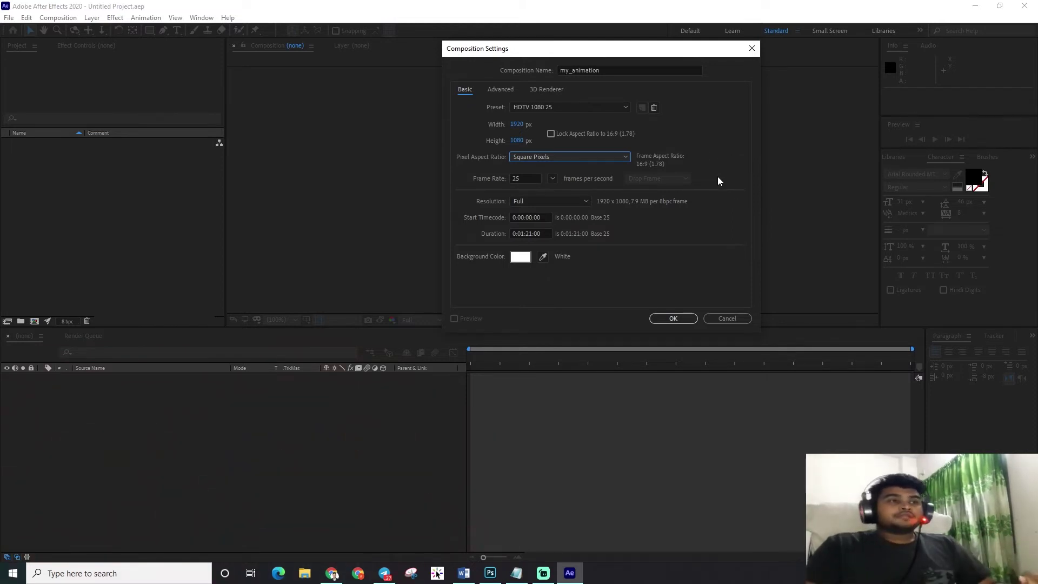
{"action": "left_click", "coordinate": [516, 179]}
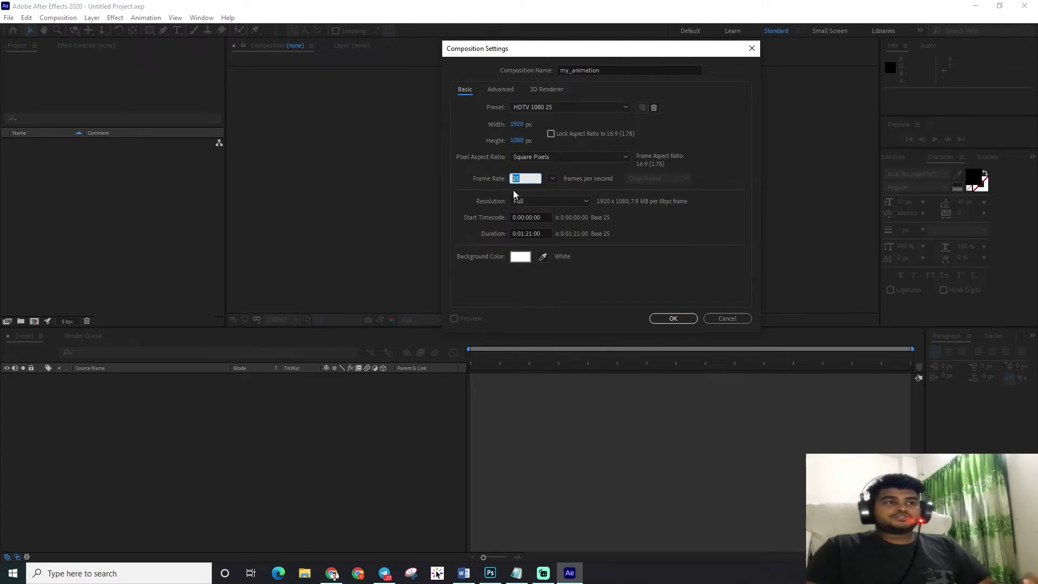
Step: Try frame rates of 30, 29.94 and 29.97 in Composition Settings
{"action": "type", "text": "30"}
{"action": "left_click", "coordinate": [677, 235]}
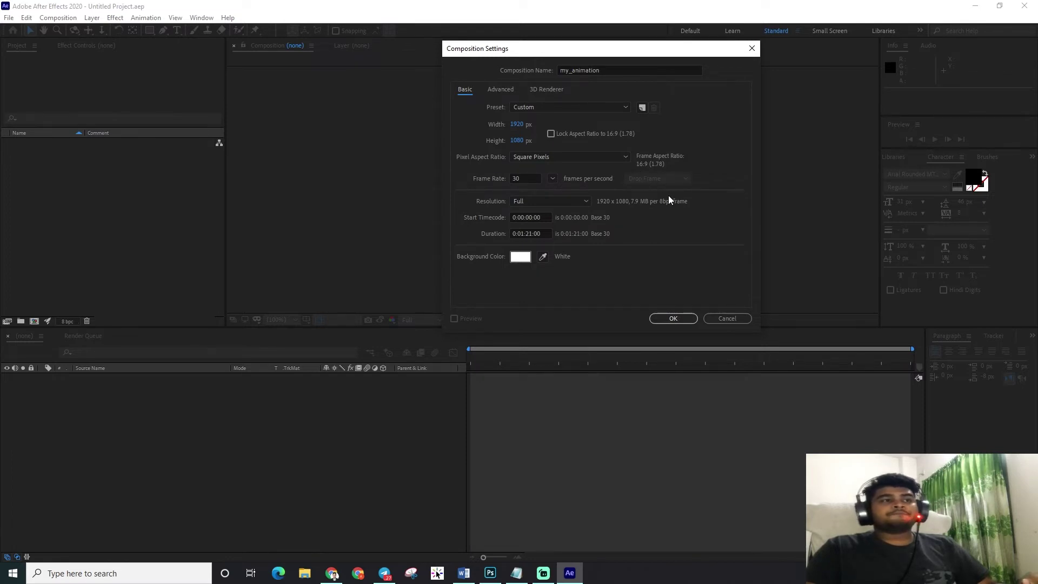
{"action": "left_click", "coordinate": [526, 179]}
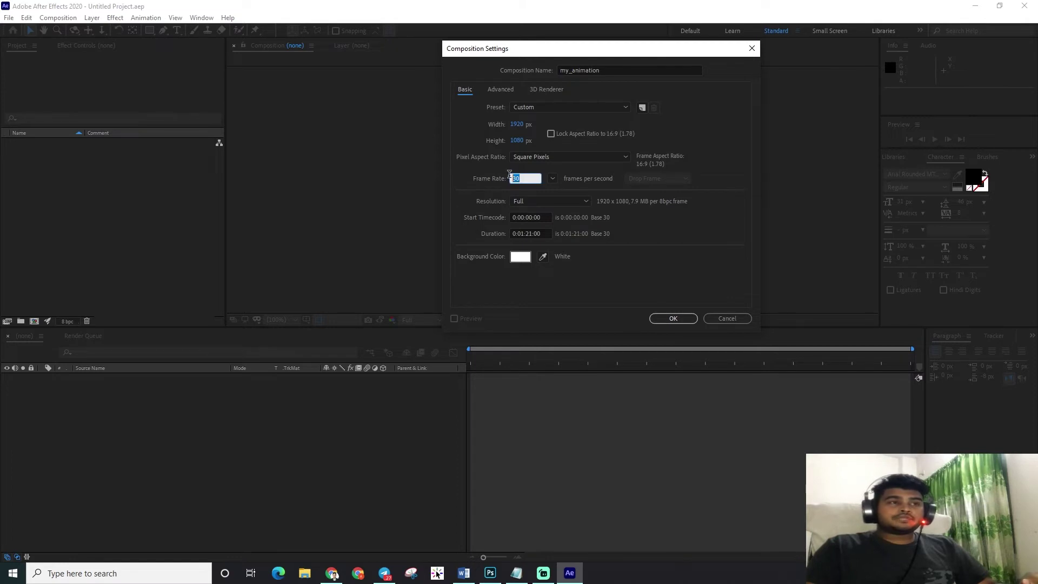
{"action": "type", "text": "29"}
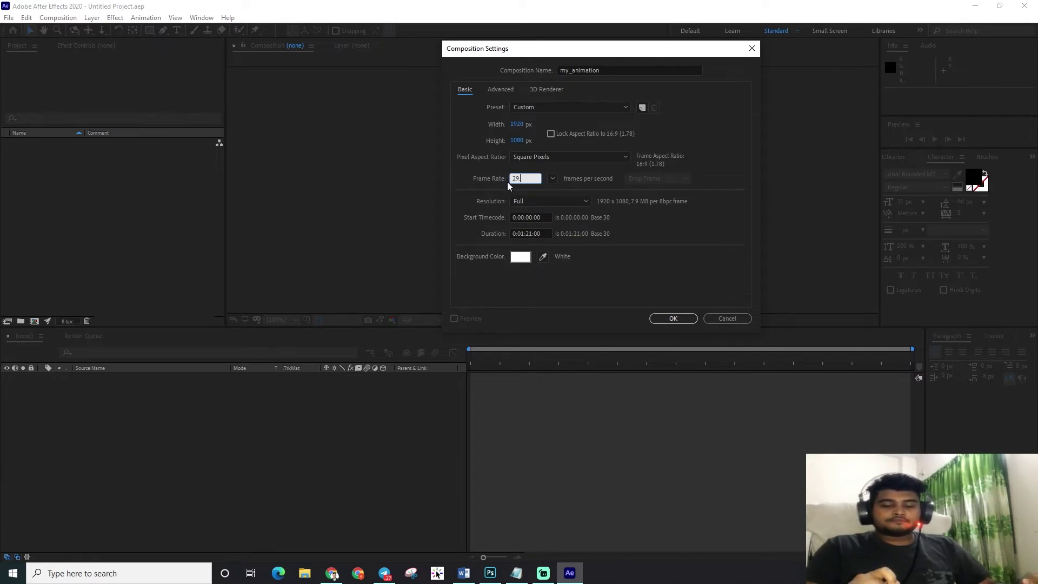
{"action": "type", "text": ".94"}
{"action": "left_click", "coordinate": [663, 203]}
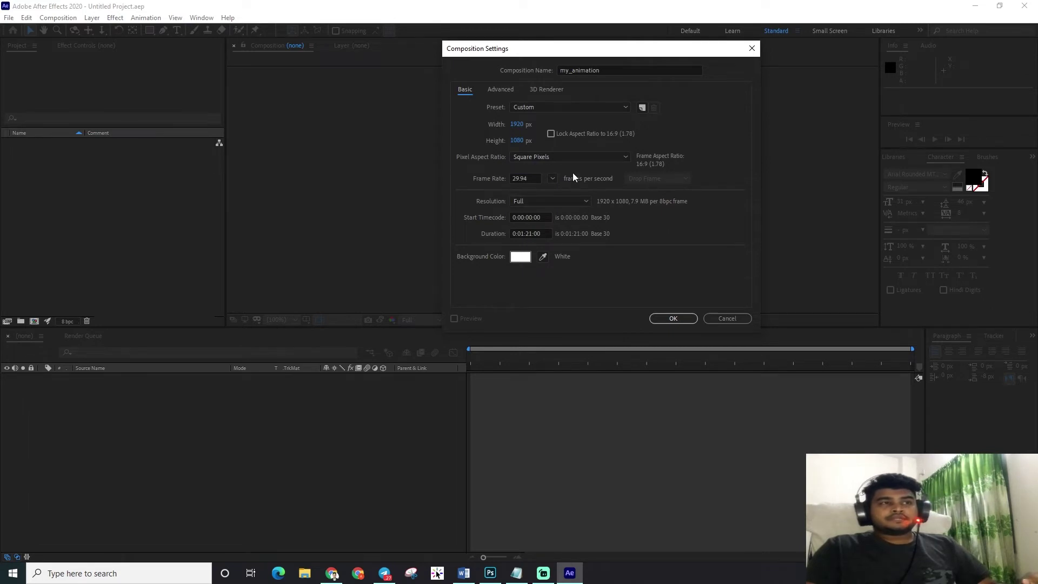
{"action": "left_click", "coordinate": [534, 179]}
{"action": "key", "text": "BackSpace"}
{"action": "type", "text": "7"}
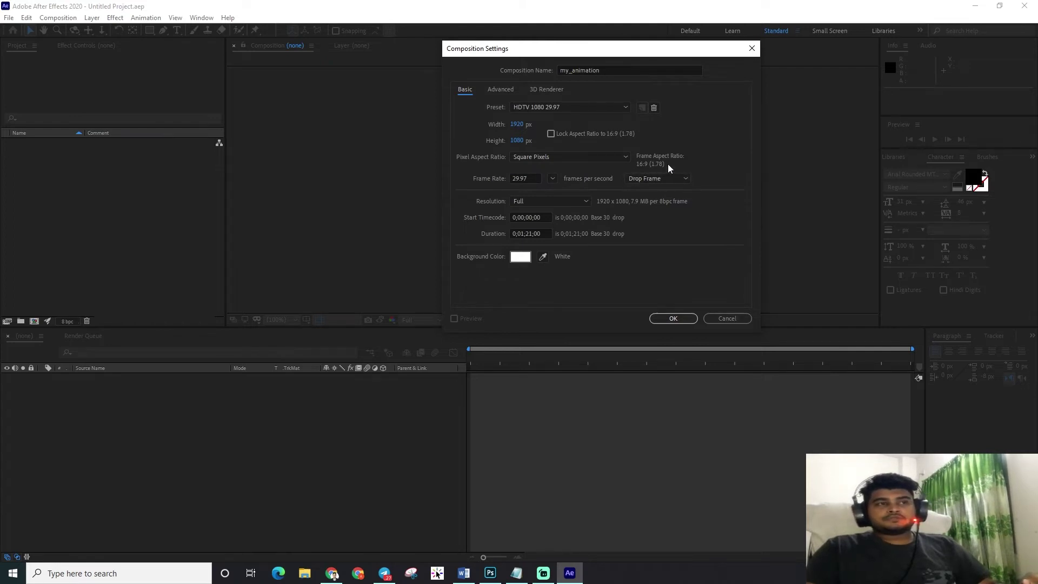
Step: Review the drop-frame timecode options, keeping Drop Frame
{"action": "left_click", "coordinate": [662, 180]}
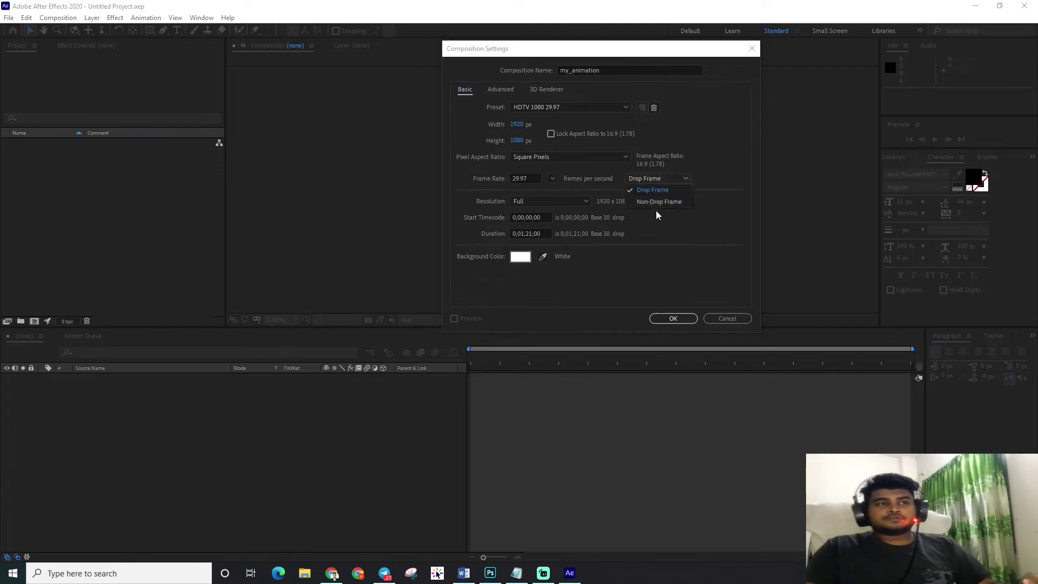
{"action": "left_click", "coordinate": [697, 166]}
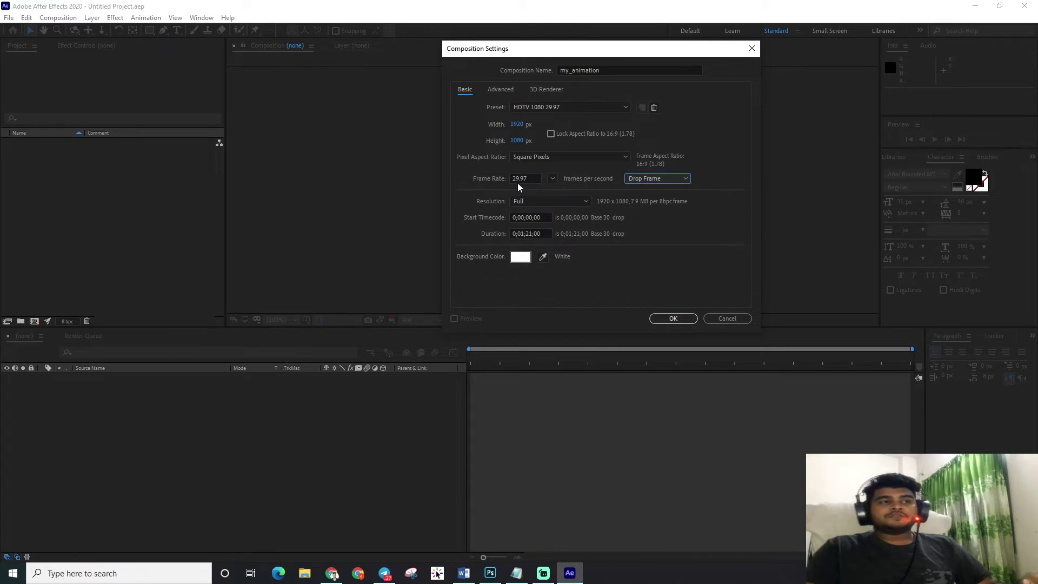
{"action": "left_click", "coordinate": [672, 178]}
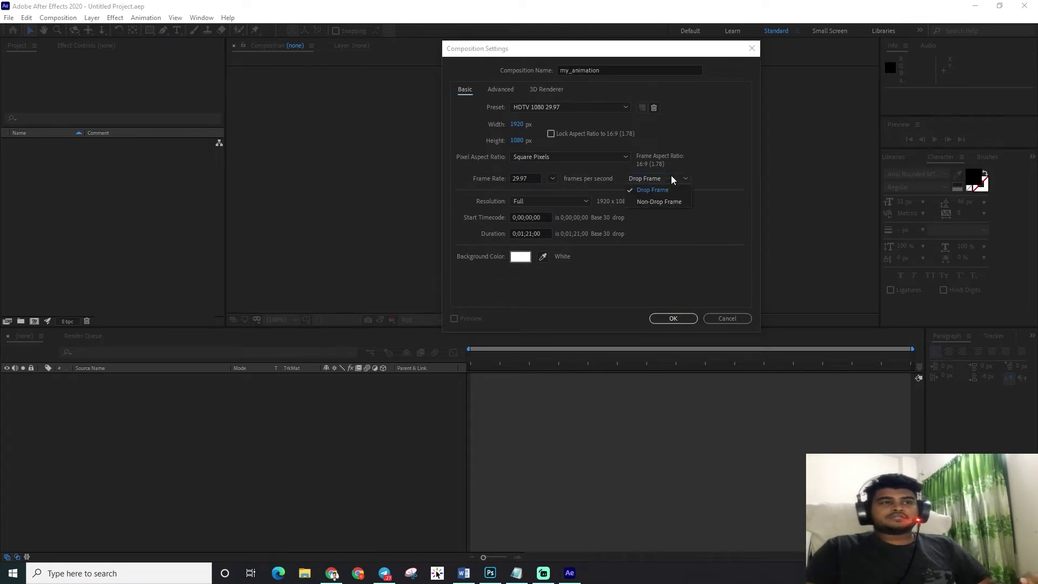
{"action": "left_click", "coordinate": [703, 176]}
{"action": "left_click", "coordinate": [671, 179]}
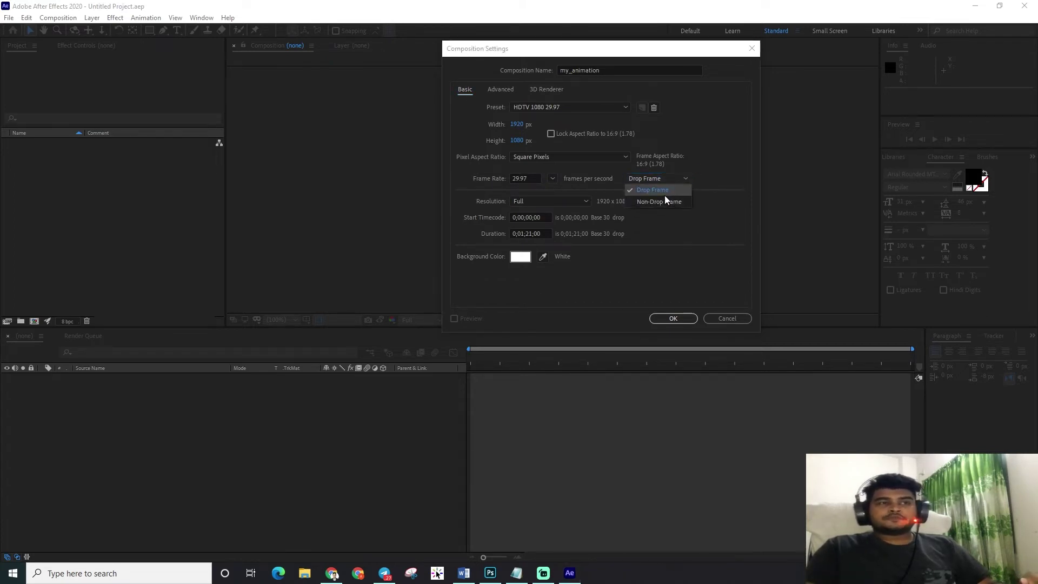
{"action": "left_click", "coordinate": [686, 183]}
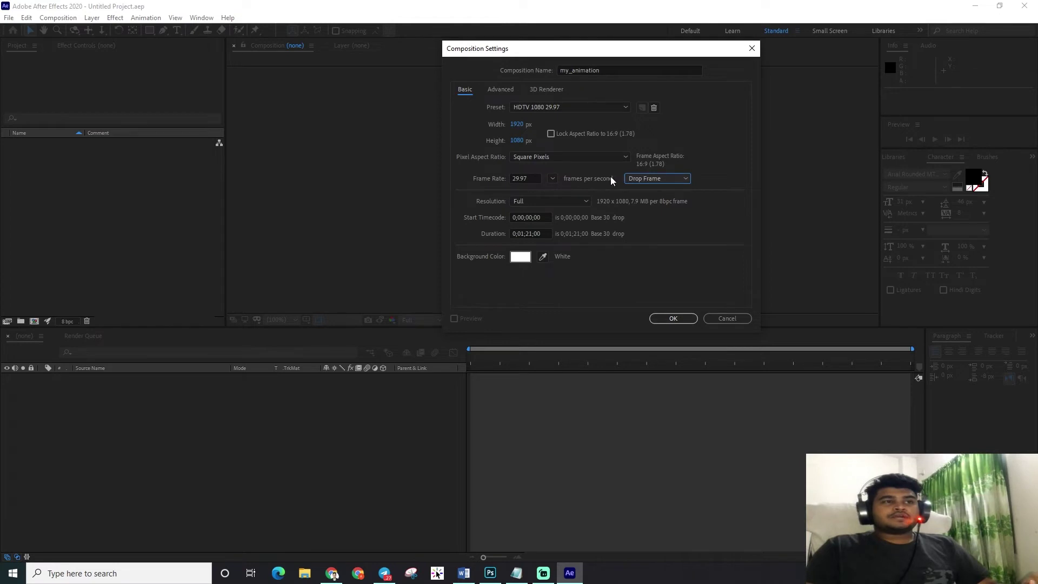
{"action": "left_click", "coordinate": [657, 180]}
Step: Set the composition frame rate to 30 fps
{"action": "left_click", "coordinate": [532, 179]}
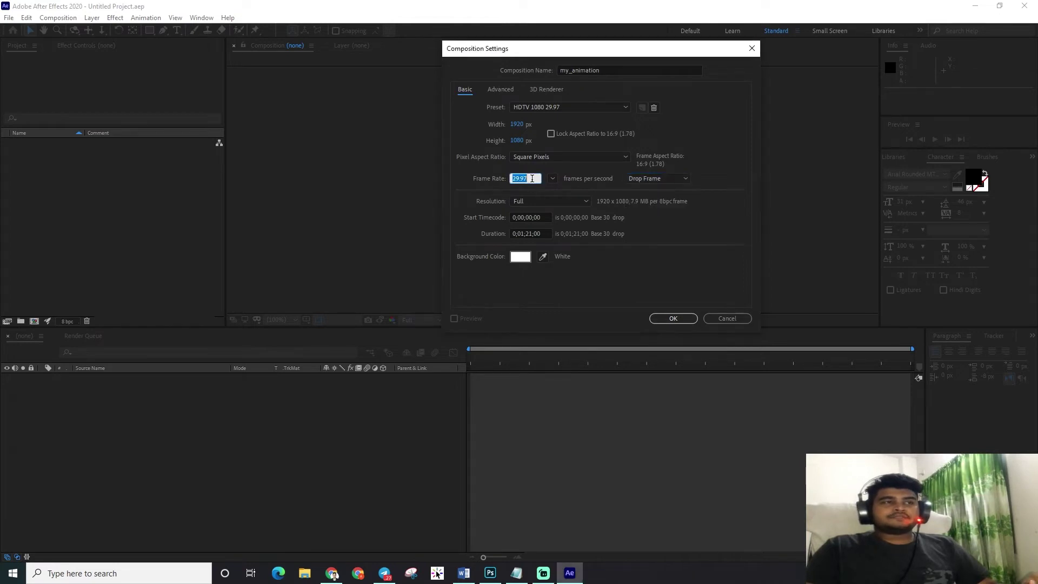
{"action": "type", "text": "30"}
{"action": "left_click", "coordinate": [653, 217]}
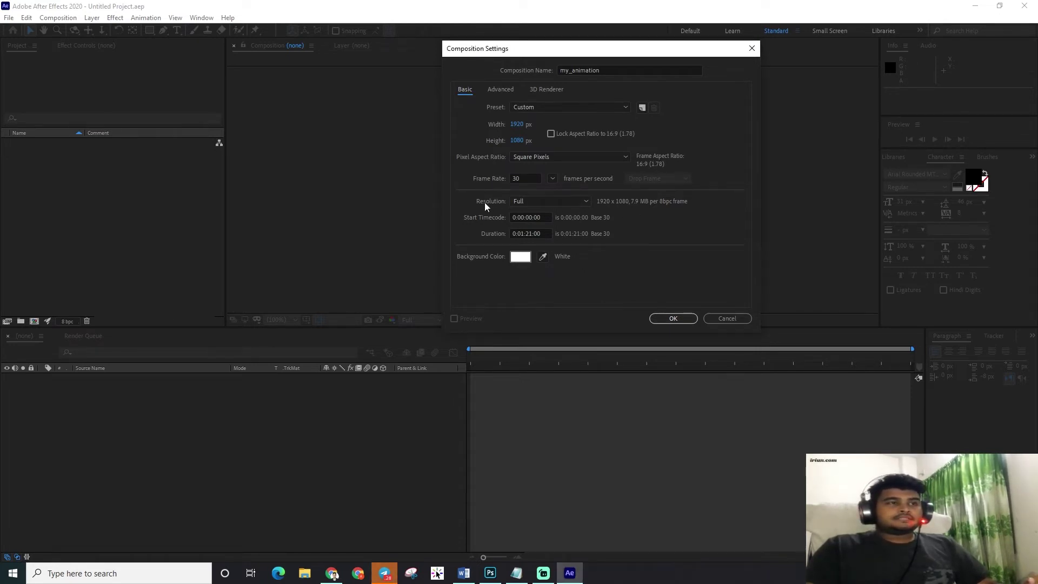
{"action": "left_click", "coordinate": [541, 203]}
{"action": "left_click", "coordinate": [556, 206]}
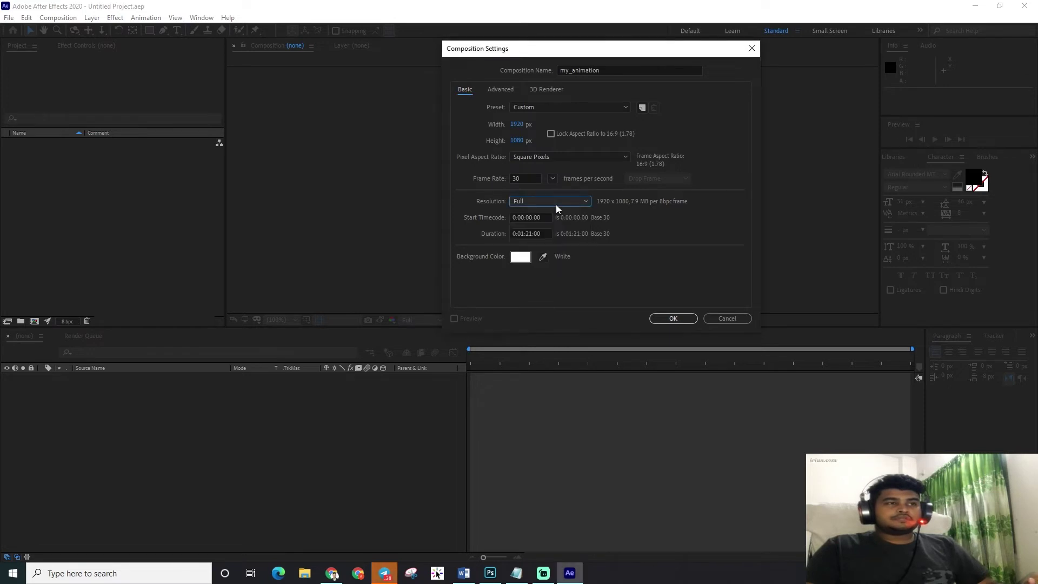
{"action": "left_click", "coordinate": [556, 204]}
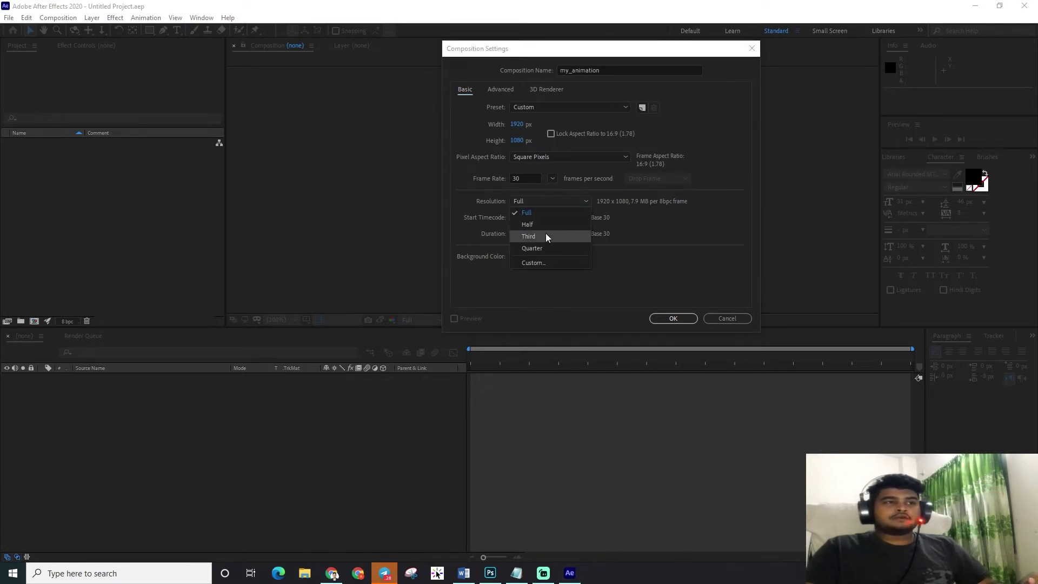
{"action": "left_click", "coordinate": [559, 204]}
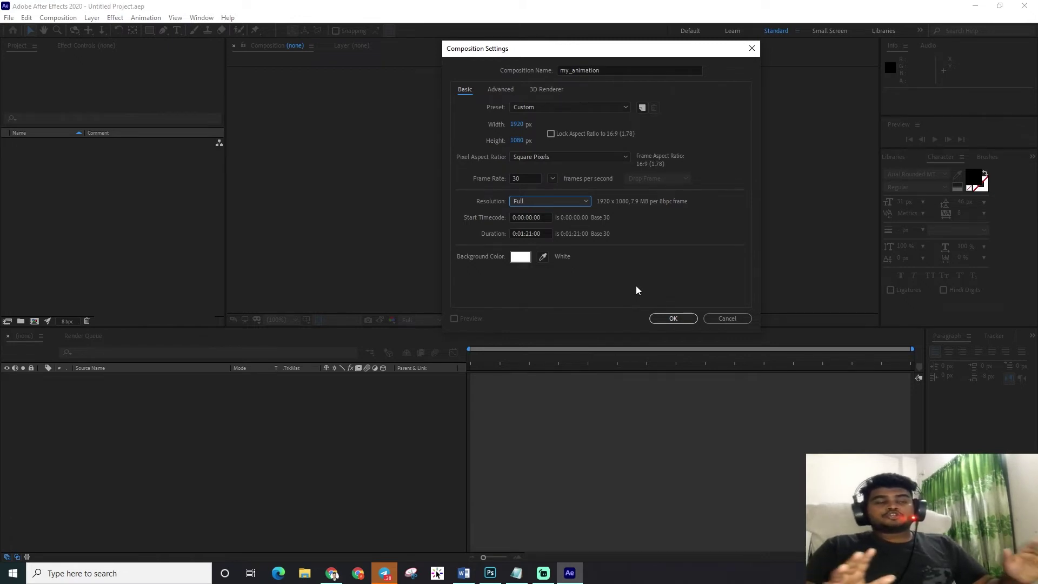
{"action": "left_click", "coordinate": [522, 230]}
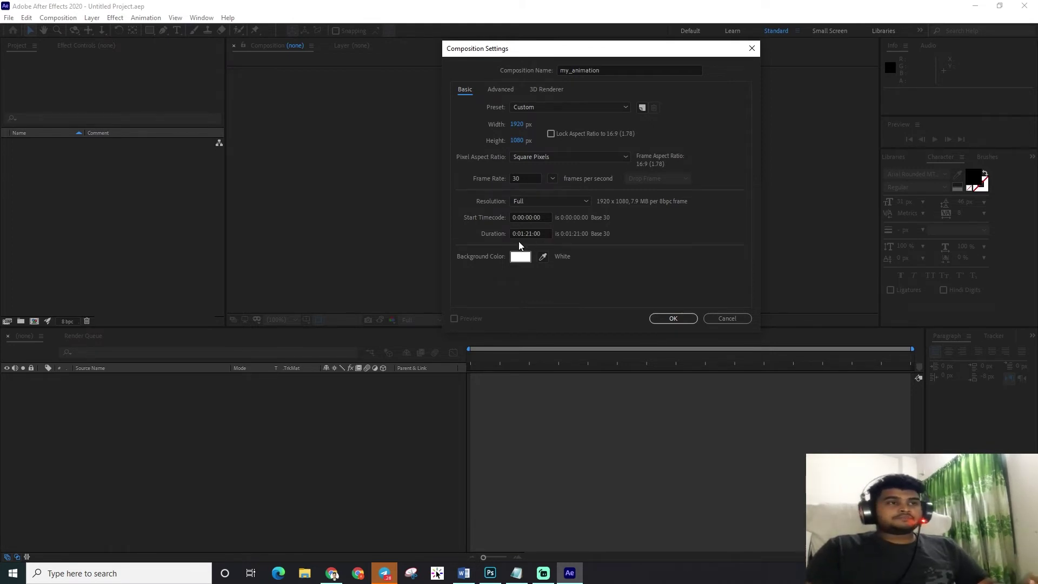
{"action": "left_click", "coordinate": [533, 234]}
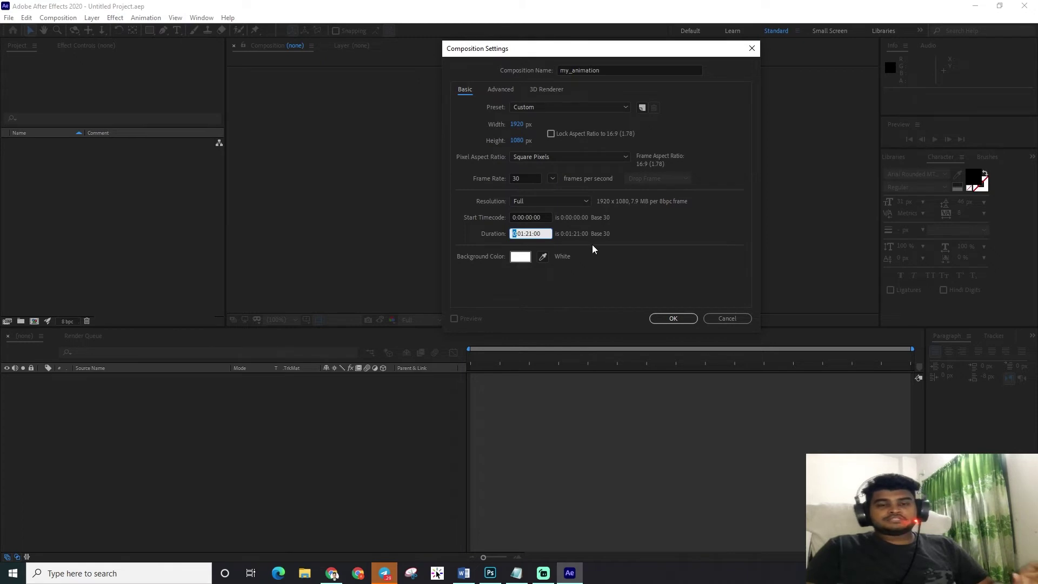
{"action": "left_click", "coordinate": [522, 242]}
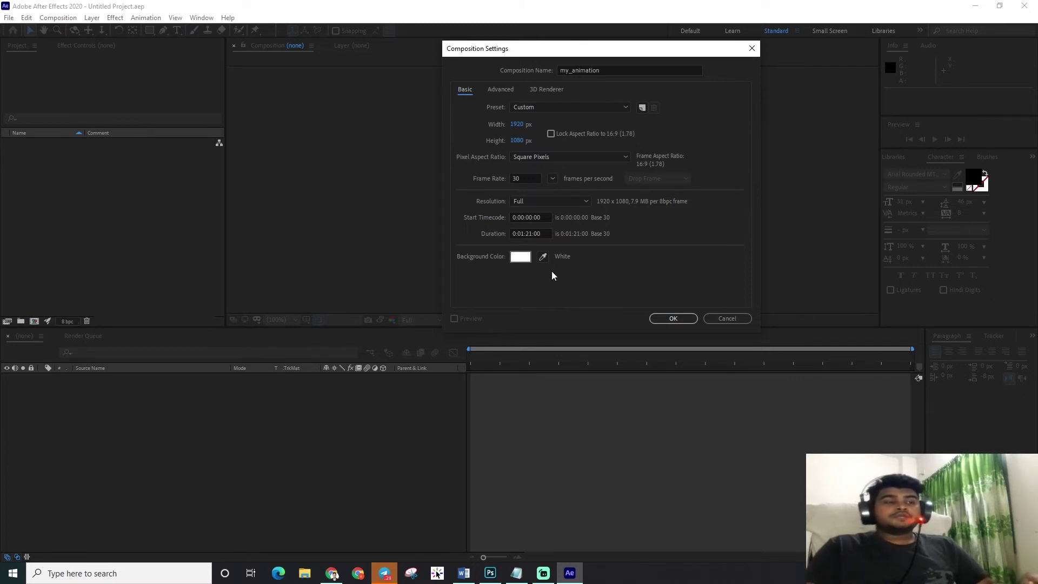
{"action": "left_click", "coordinate": [527, 262]}
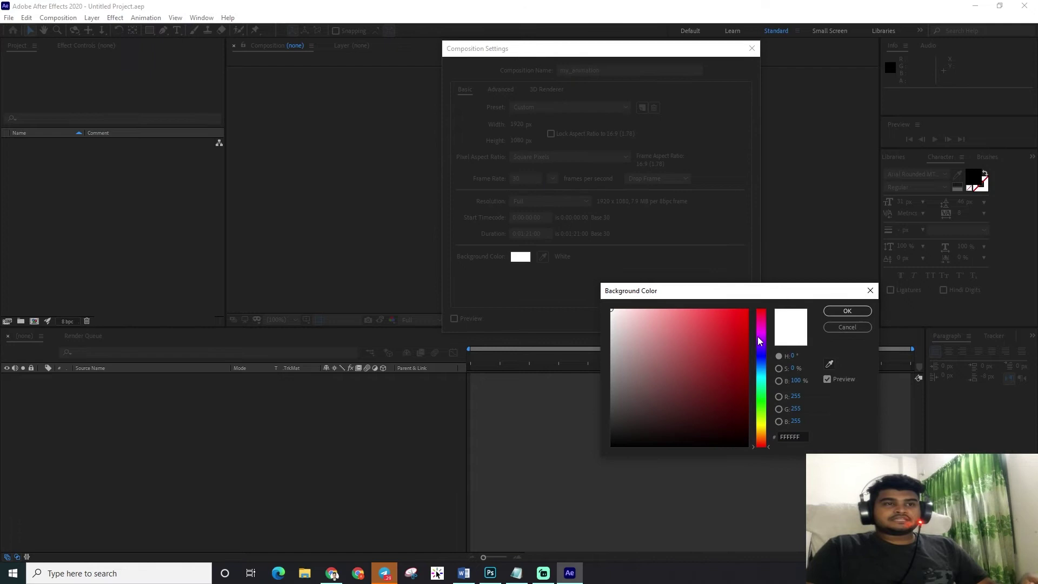
{"action": "left_click", "coordinate": [847, 327]}
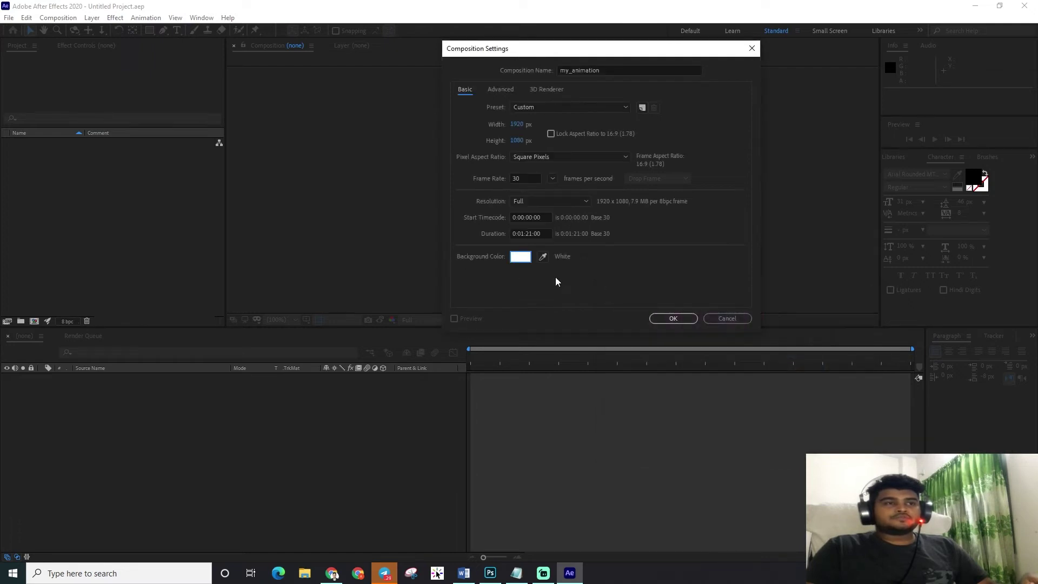
{"action": "left_click", "coordinate": [520, 260]}
{"action": "left_click_drag", "start_coordinate": [718, 311], "coordinate": [713, 414]}
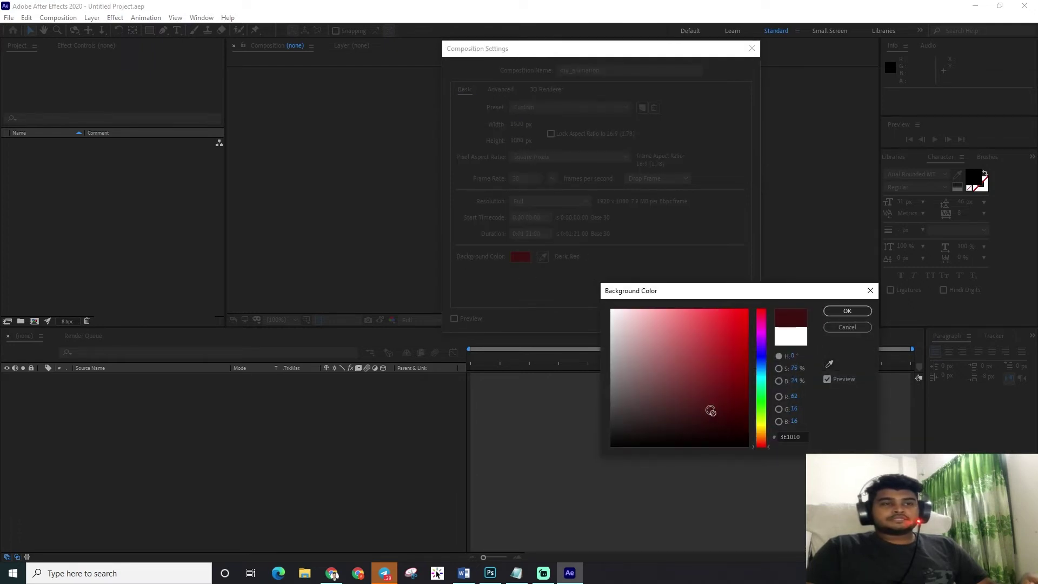
{"action": "left_click", "coordinate": [830, 364]}
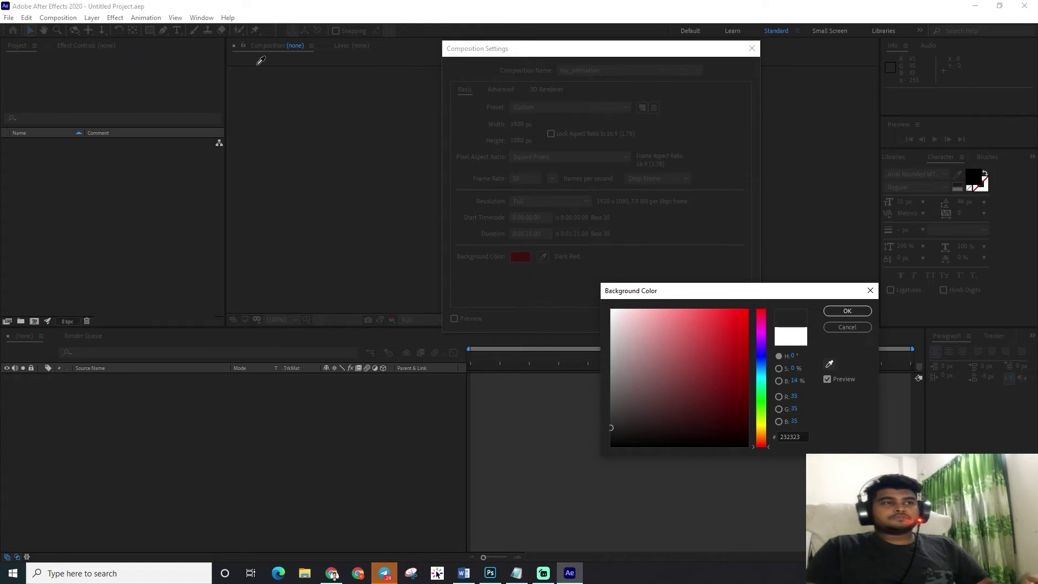
{"action": "left_click", "coordinate": [741, 351]}
{"action": "left_click", "coordinate": [763, 377]}
{"action": "left_click_drag", "start_coordinate": [621, 335], "coordinate": [611, 310]}
{"action": "left_click", "coordinate": [847, 311]}
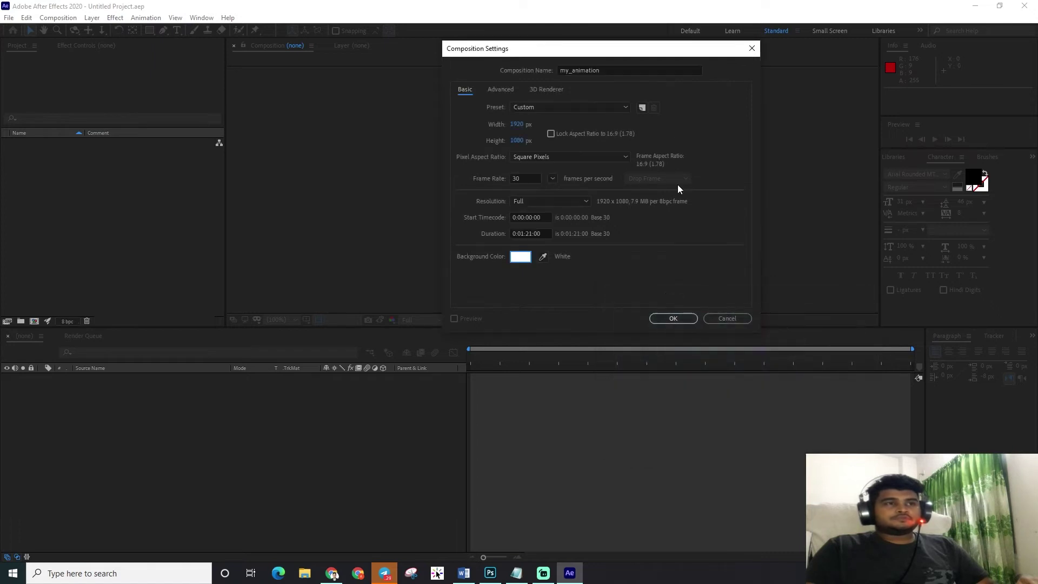
{"action": "left_click", "coordinate": [500, 89]}
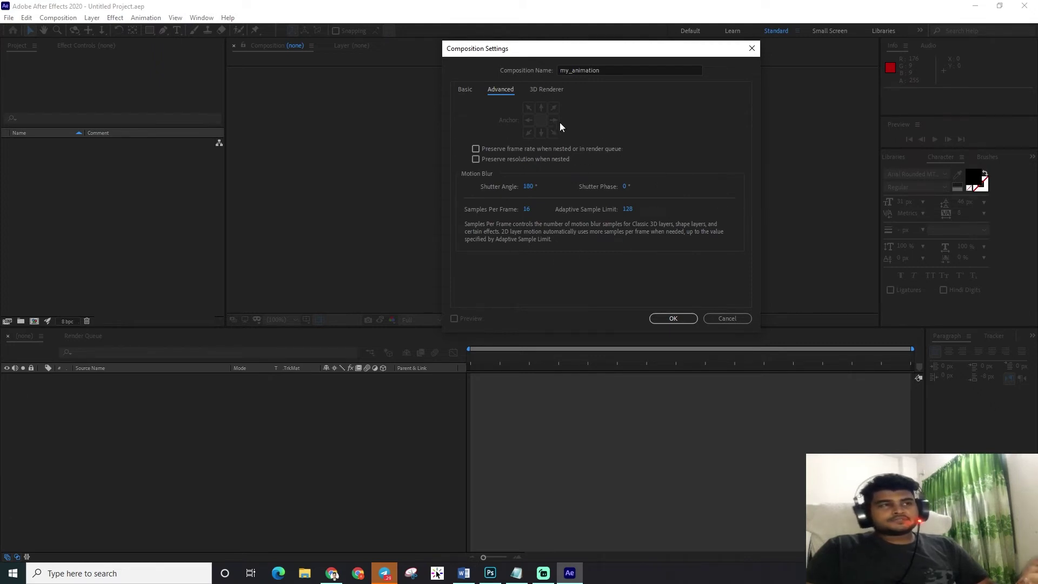
Step: Compare the 3D renderers on the Advanced tab and keep Classic 3D
{"action": "left_click", "coordinate": [546, 90]}
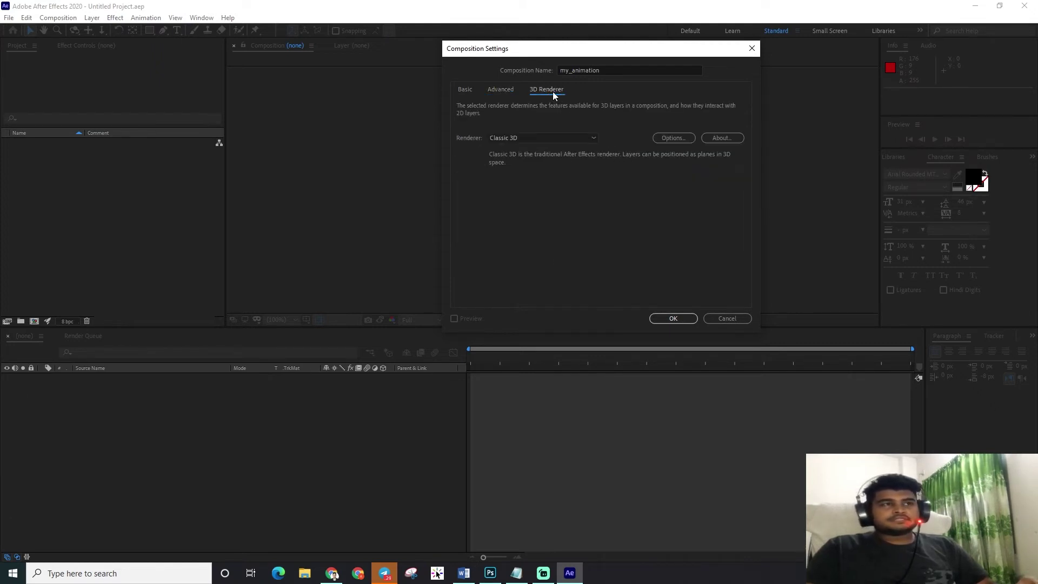
{"action": "left_click", "coordinate": [560, 137]}
{"action": "left_click", "coordinate": [562, 176]}
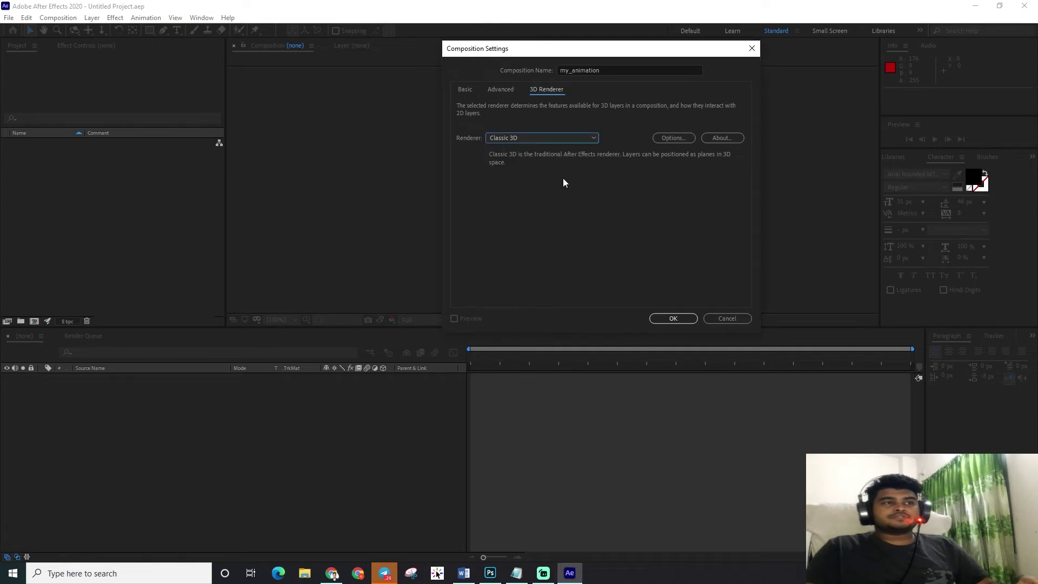
{"action": "left_click", "coordinate": [532, 138]}
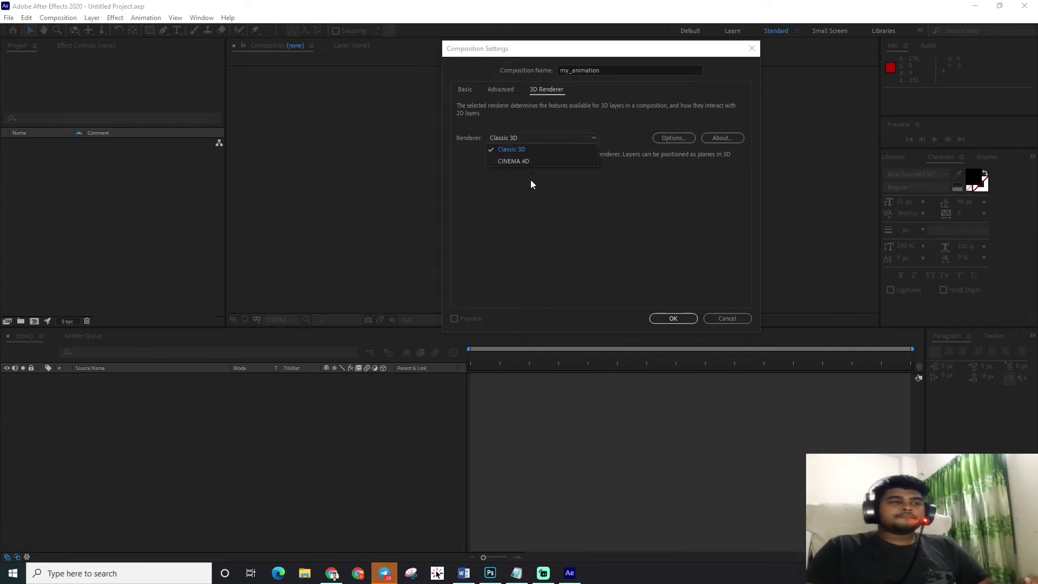
{"action": "left_click", "coordinate": [515, 177]}
{"action": "left_click", "coordinate": [514, 140]}
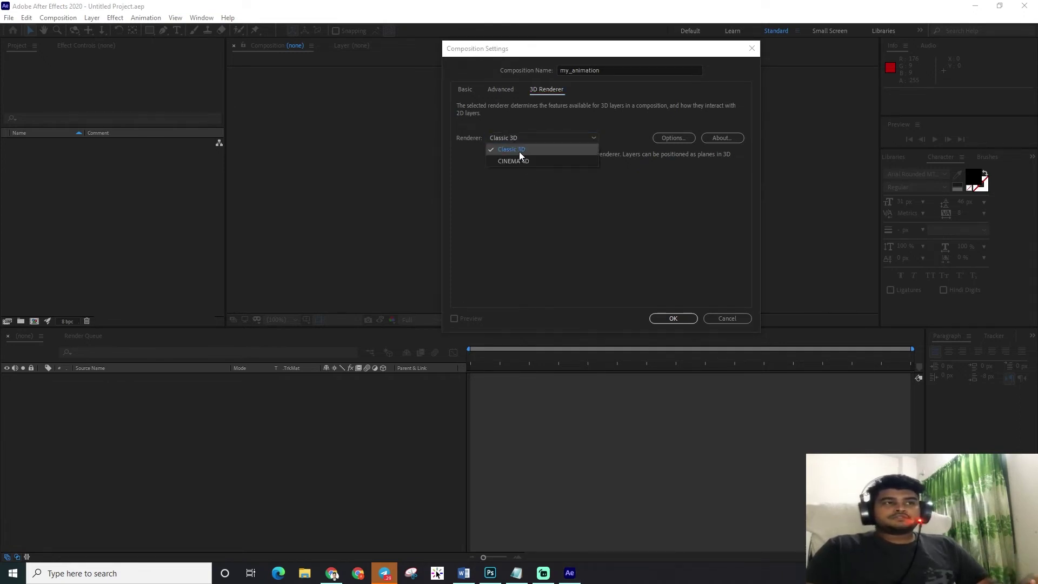
{"action": "left_click", "coordinate": [519, 152]}
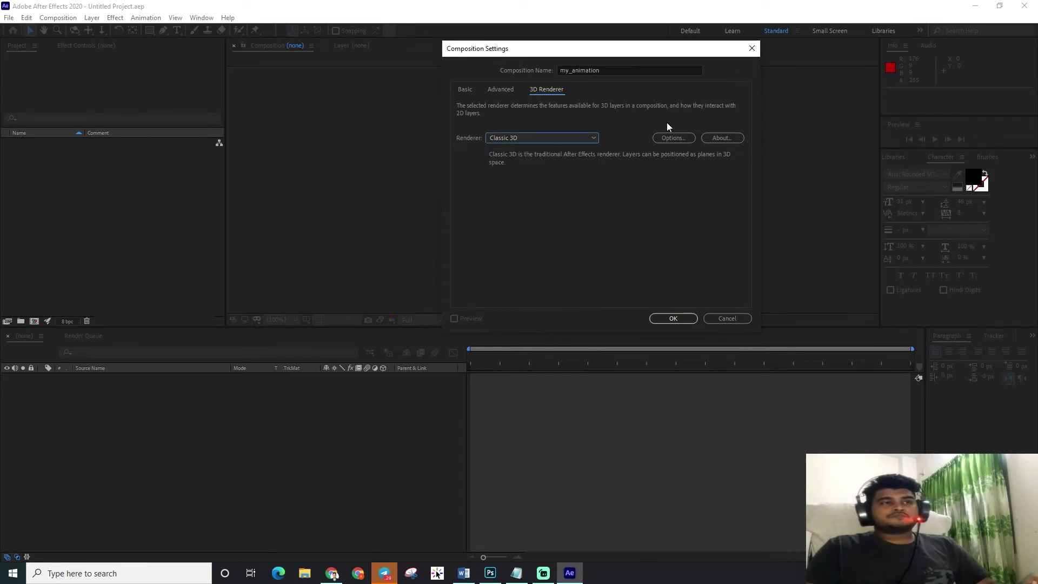
Step: Return to the Basic tab and create my_animation with these settings
{"action": "left_click", "coordinate": [573, 138]}
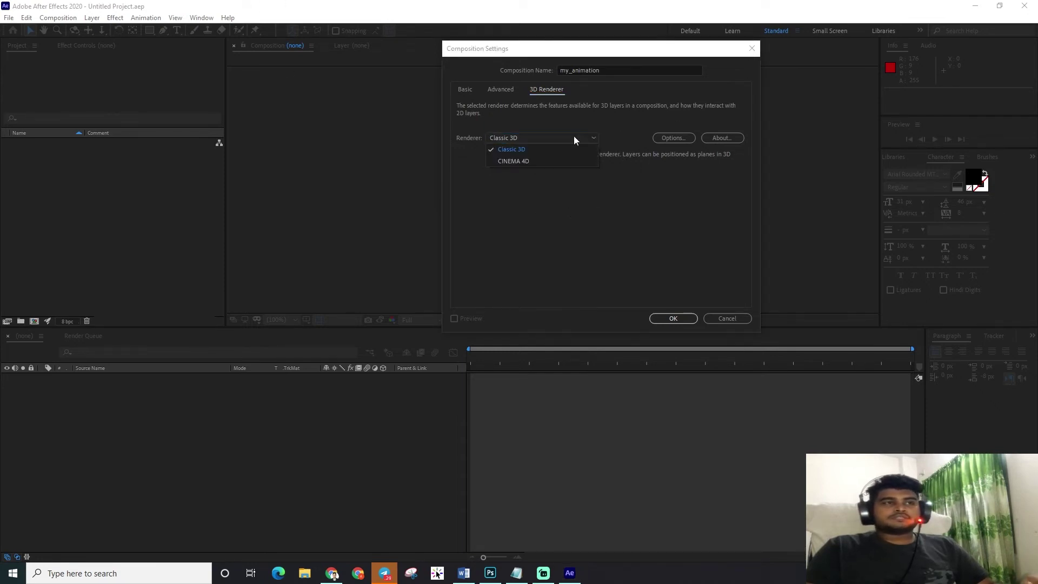
{"action": "left_click", "coordinate": [606, 139]}
{"action": "left_click", "coordinate": [468, 89]}
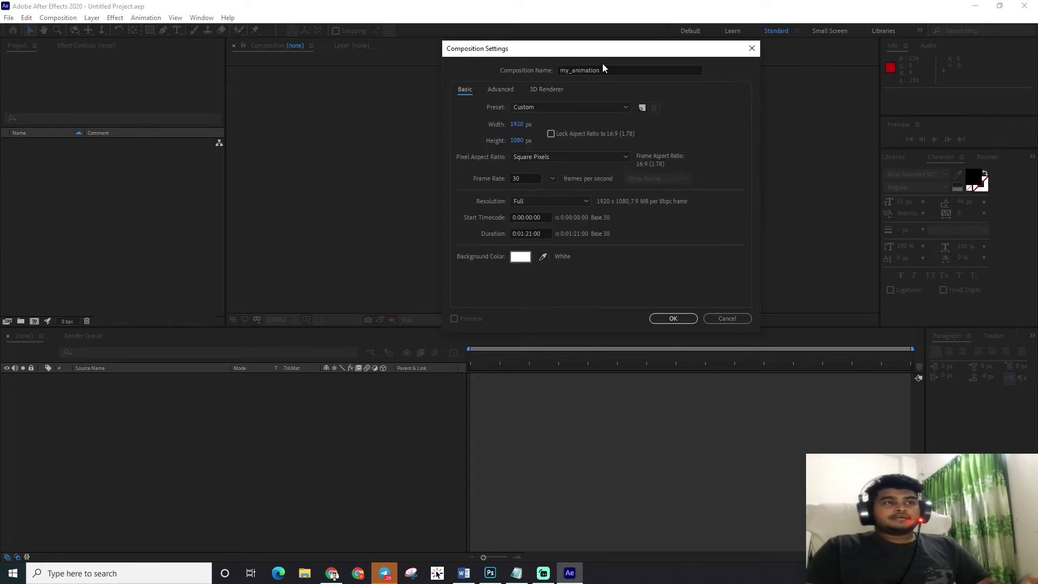
{"action": "left_click", "coordinate": [675, 319]}
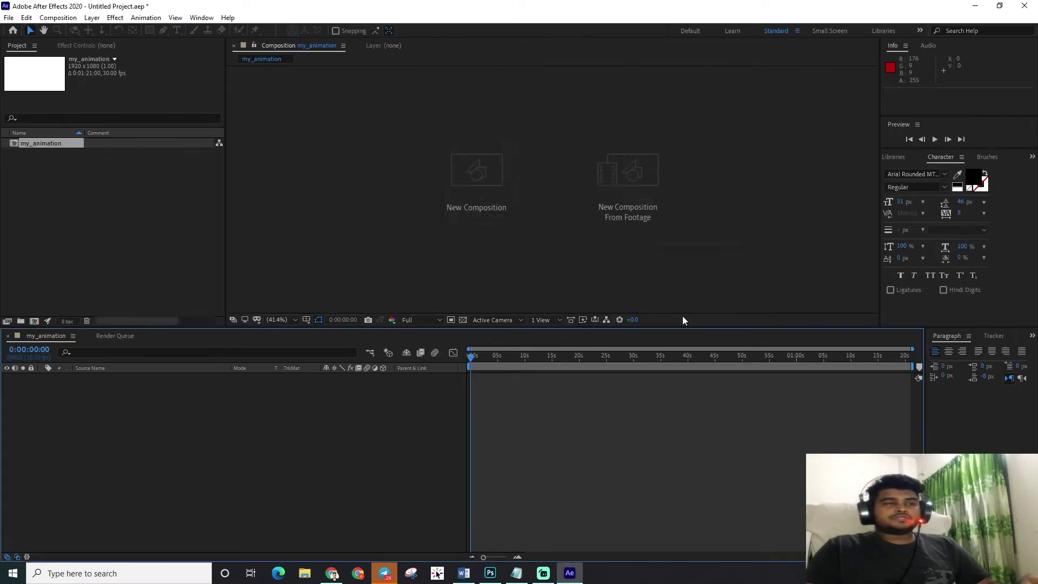
Step: Zoom the viewer out to the whole canvas, pick the Selection tool, and browse the File and Edit menus
{"action": "key", "text": "comma"}
{"action": "key", "text": "comma"}
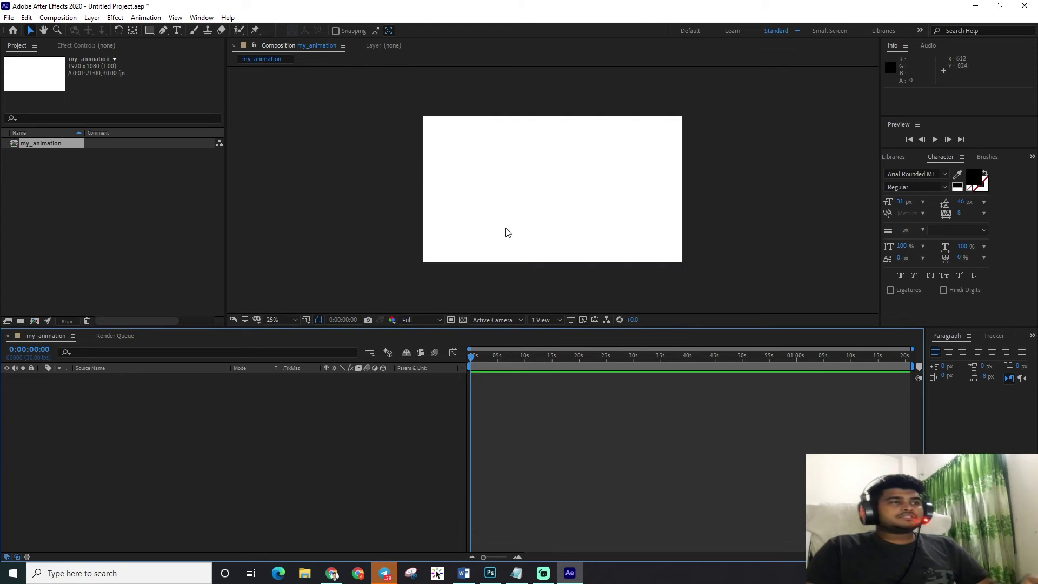
{"action": "left_click", "coordinate": [27, 30]}
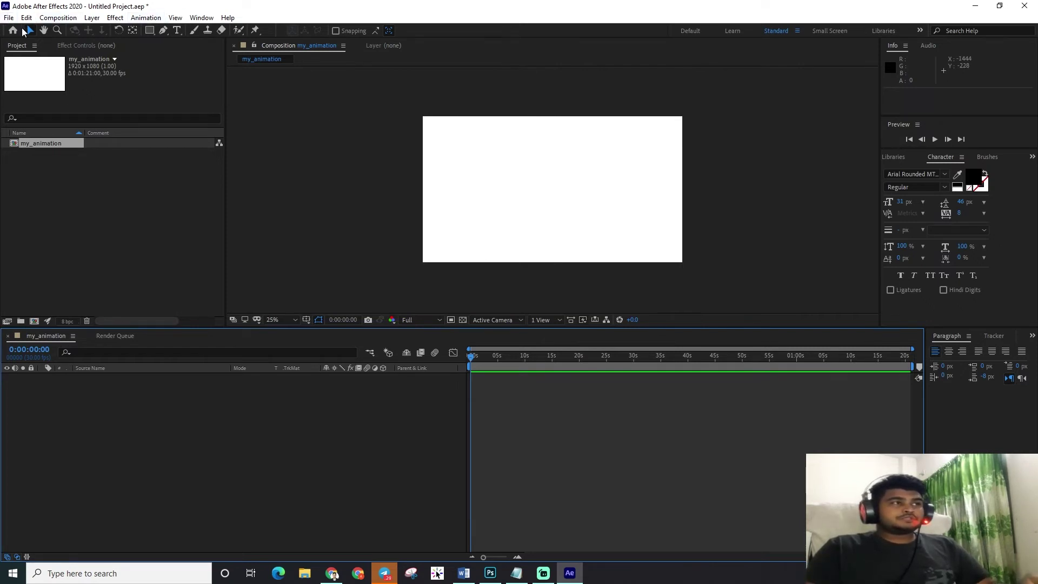
{"action": "left_click", "coordinate": [9, 18]}
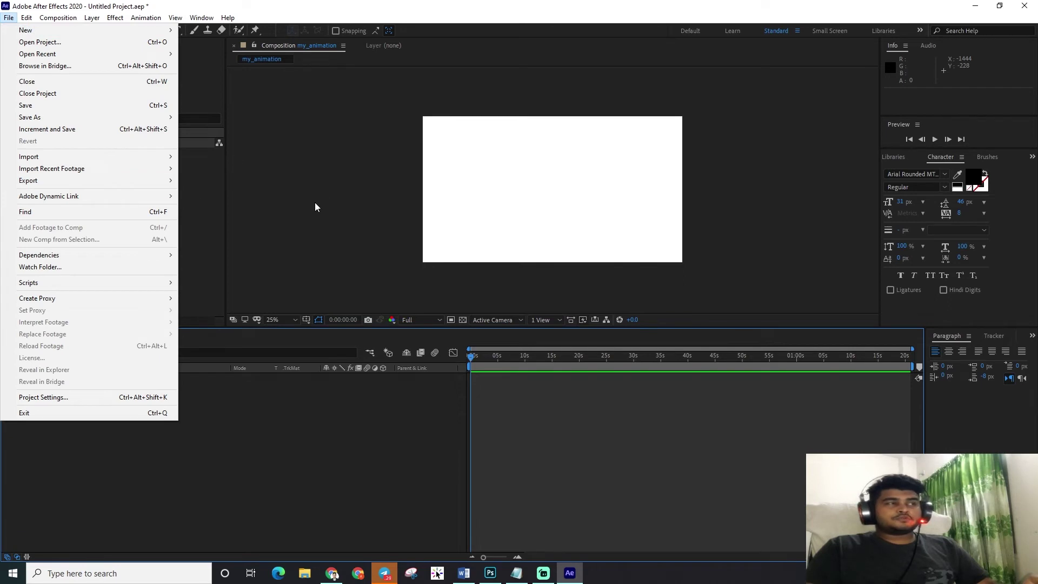
{"action": "left_click", "coordinate": [218, 141]}
{"action": "left_click", "coordinate": [26, 18]}
{"action": "mouse_move", "coordinate": [59, 21]}
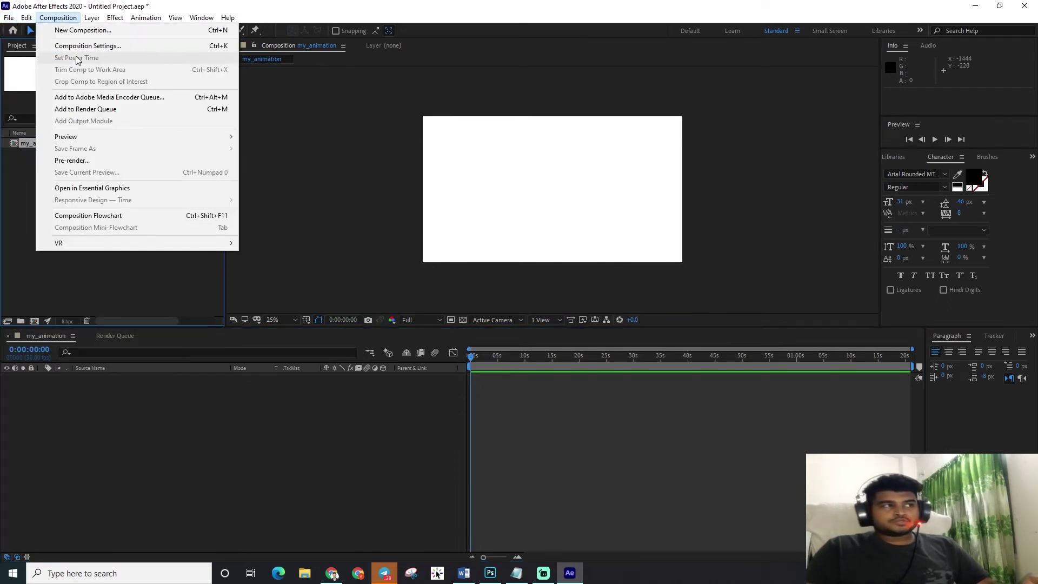
{"action": "mouse_move", "coordinate": [68, 137]}
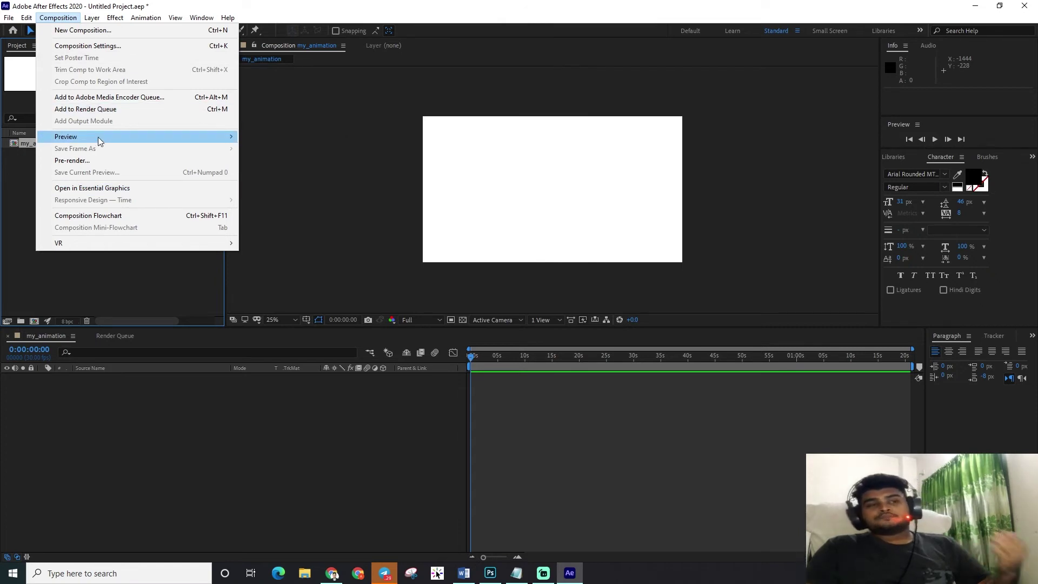
{"action": "left_click", "coordinate": [98, 18]}
{"action": "left_click", "coordinate": [106, 21]}
{"action": "left_click", "coordinate": [107, 19]}
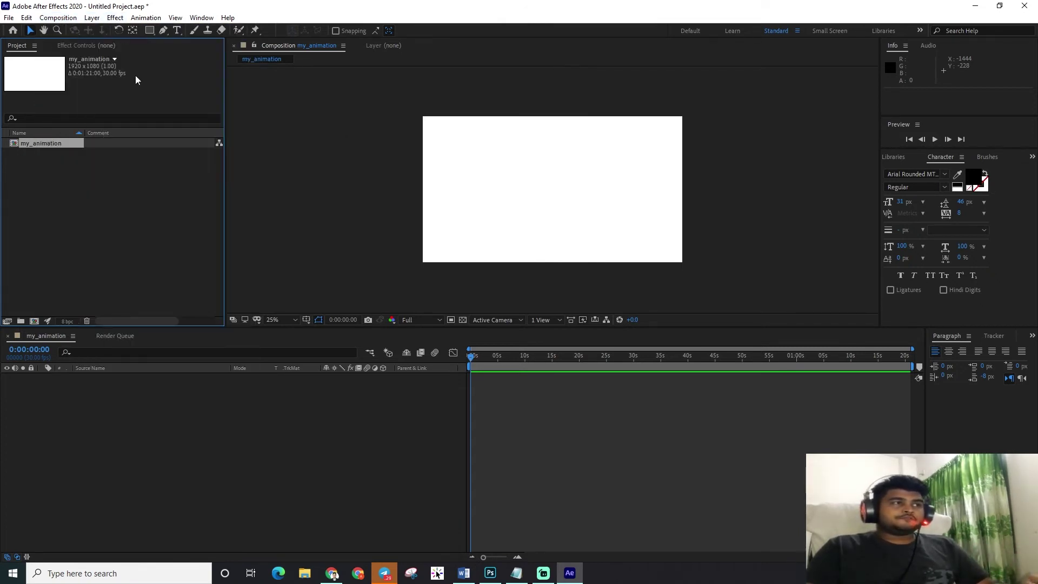
{"action": "left_click", "coordinate": [146, 17]}
{"action": "mouse_move", "coordinate": [180, 19]}
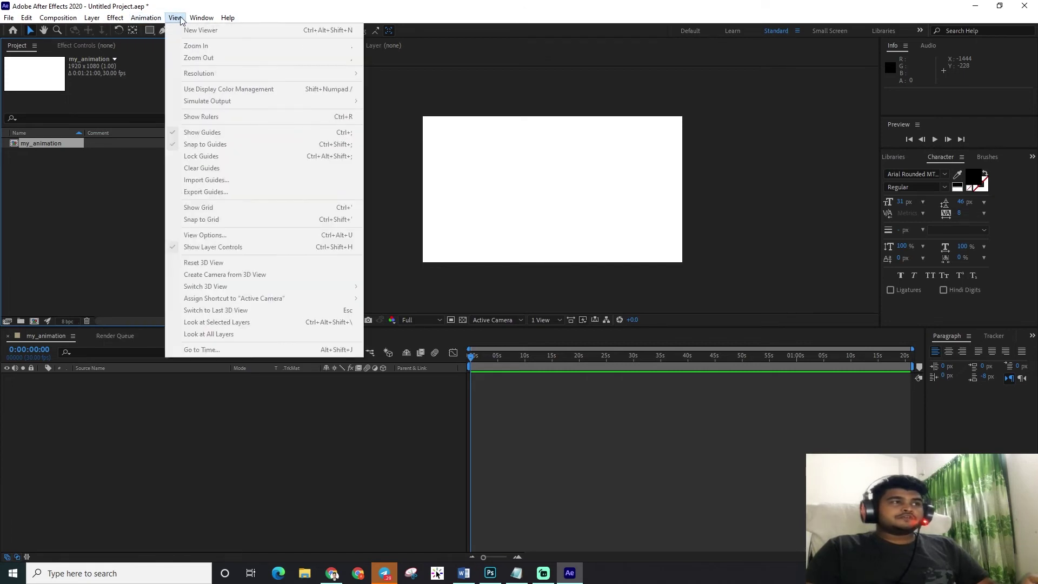
{"action": "left_click", "coordinate": [111, 173]}
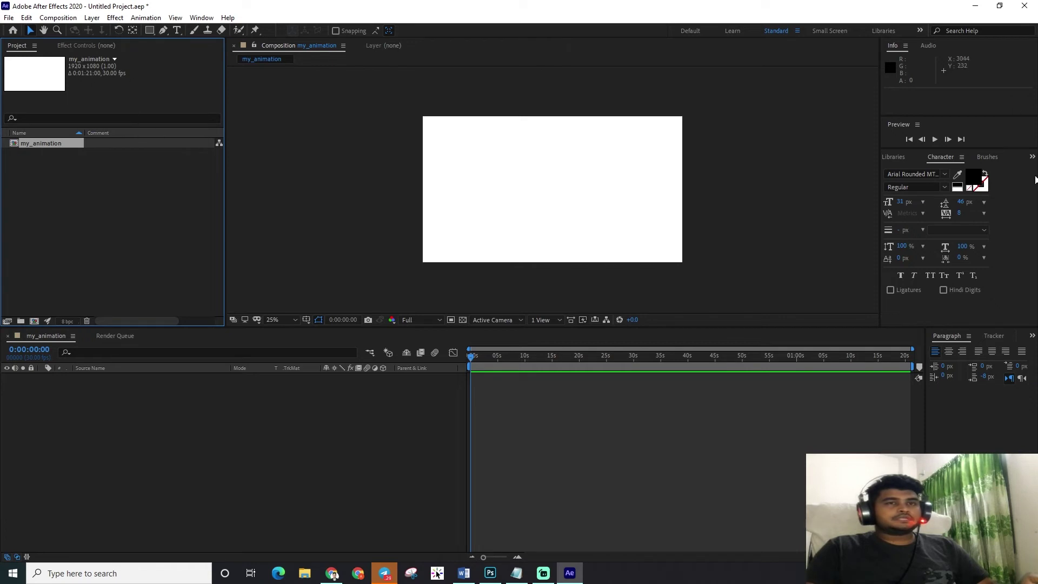
Step: Dock the Project panel above the Composition viewer and bring up the Effect Controls panel menu
{"action": "left_click_drag", "start_coordinate": [26, 47], "coordinate": [29, 54]}
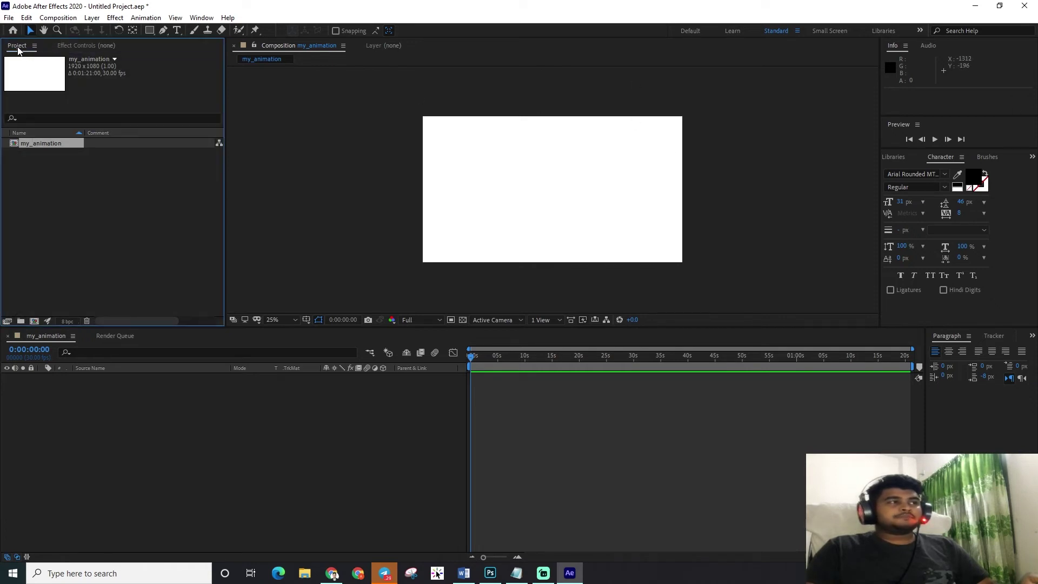
{"action": "left_click_drag", "start_coordinate": [20, 58], "coordinate": [795, 311]}
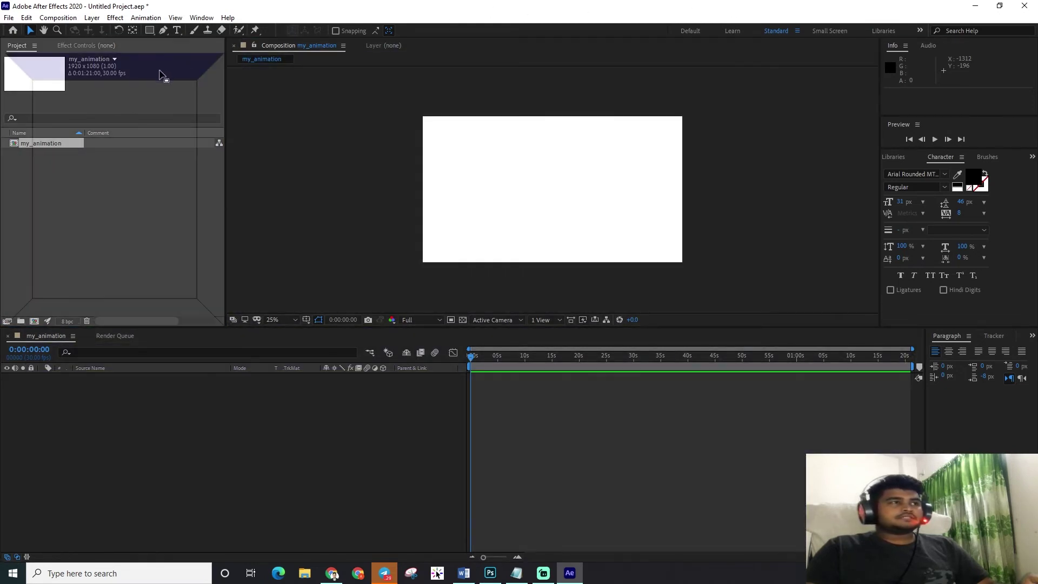
{"action": "left_click_drag", "start_coordinate": [795, 311], "coordinate": [401, 66]}
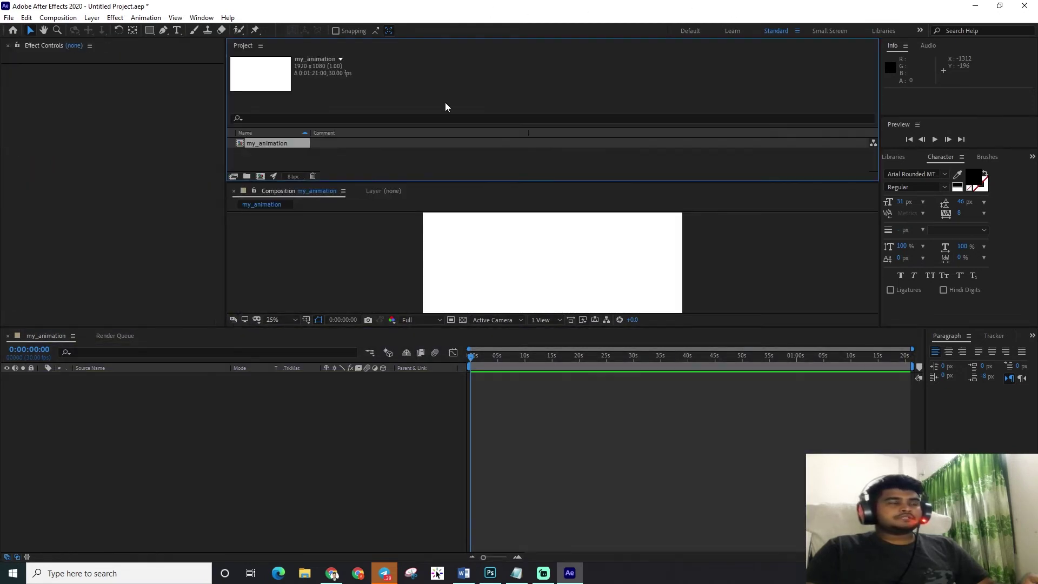
{"action": "left_click", "coordinate": [39, 59]}
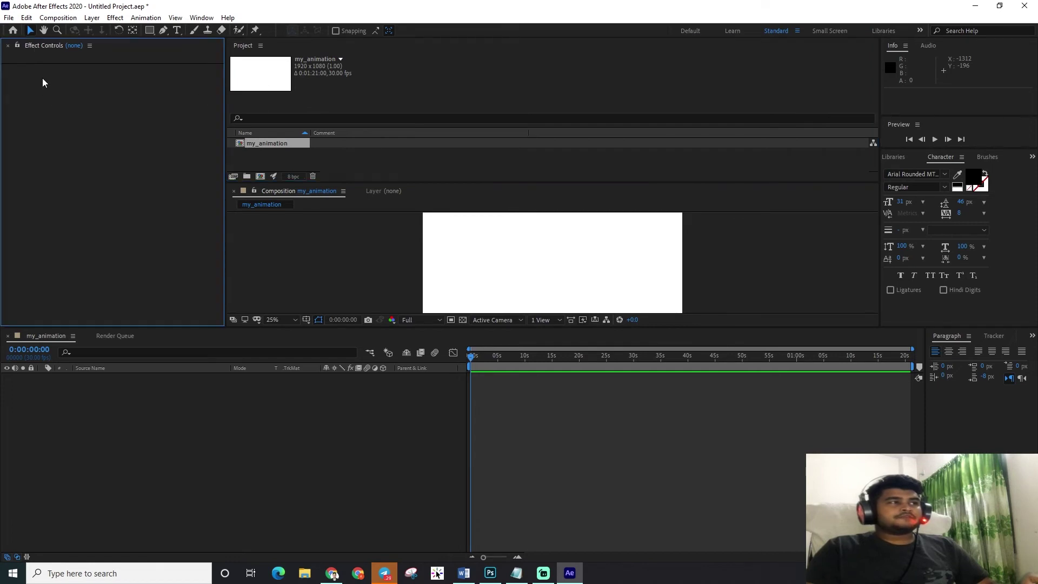
{"action": "left_click", "coordinate": [91, 47]}
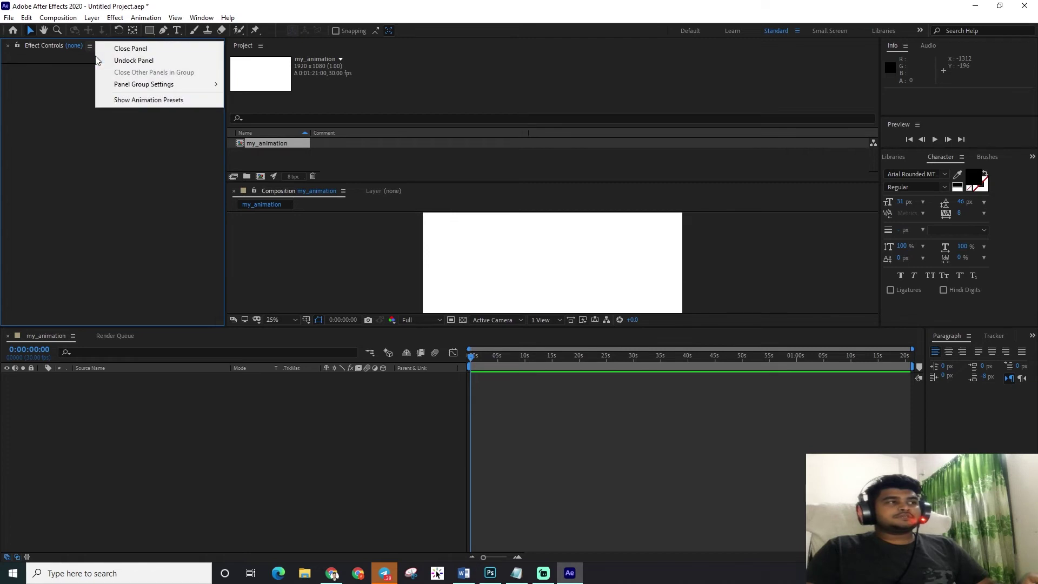
Step: Centre the floating Effect Controls window, then undock the Project panel and shift it right and down
{"action": "left_click_drag", "start_coordinate": [93, 40], "coordinate": [529, 110]}
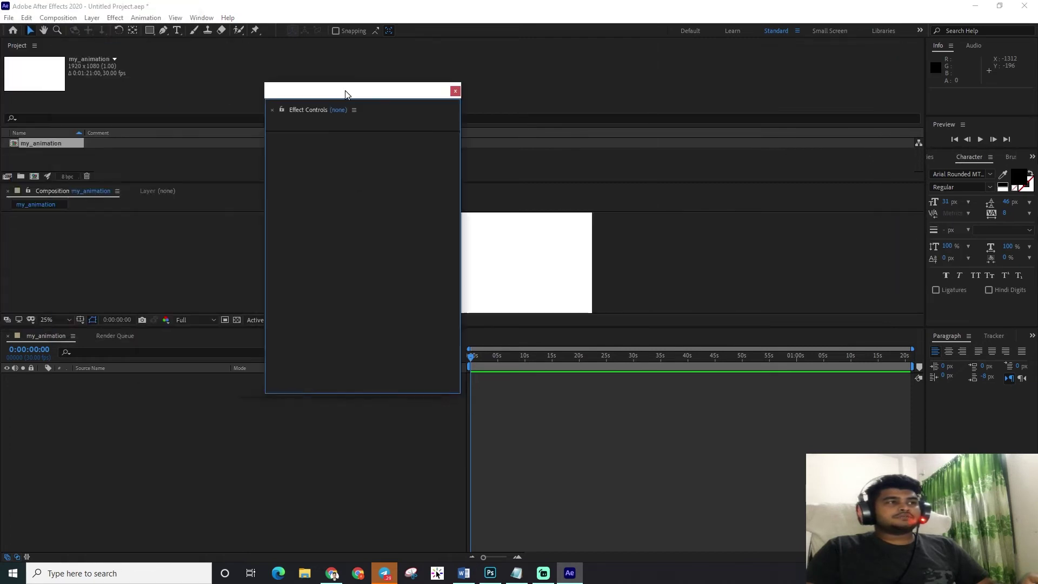
{"action": "left_click", "coordinate": [34, 46]}
{"action": "left_click", "coordinate": [35, 46]}
{"action": "left_click", "coordinate": [34, 46]}
{"action": "left_click", "coordinate": [71, 60]}
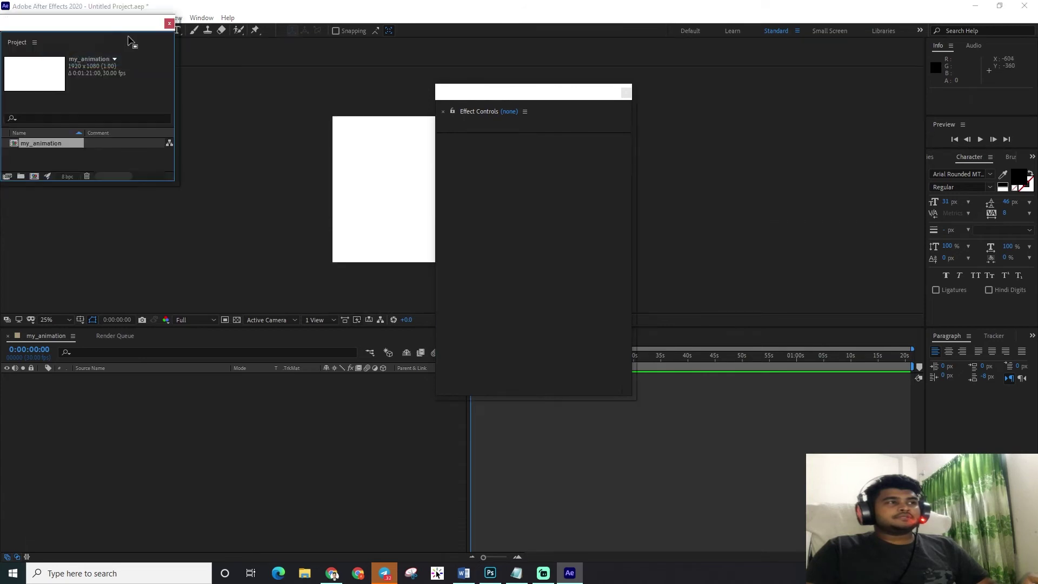
{"action": "left_click_drag", "start_coordinate": [134, 43], "coordinate": [232, 54]}
{"action": "left_click_drag", "start_coordinate": [470, 92], "coordinate": [654, 91]}
{"action": "left_click_drag", "start_coordinate": [165, 59], "coordinate": [304, 71]}
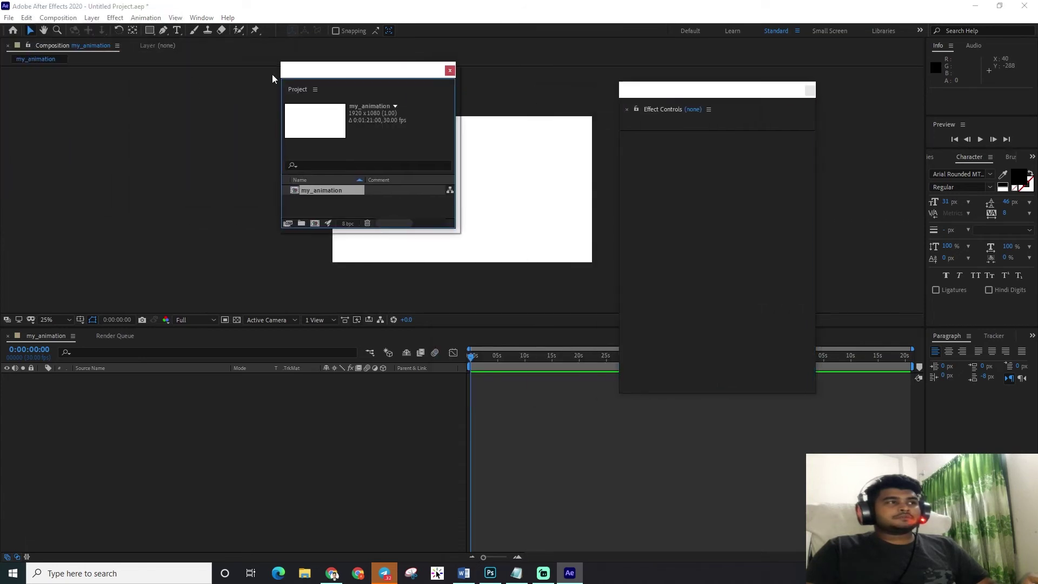
Step: Undock the Composition viewer, shrink it into the upper left, and make the Project window taller
{"action": "left_click", "coordinate": [116, 46]}
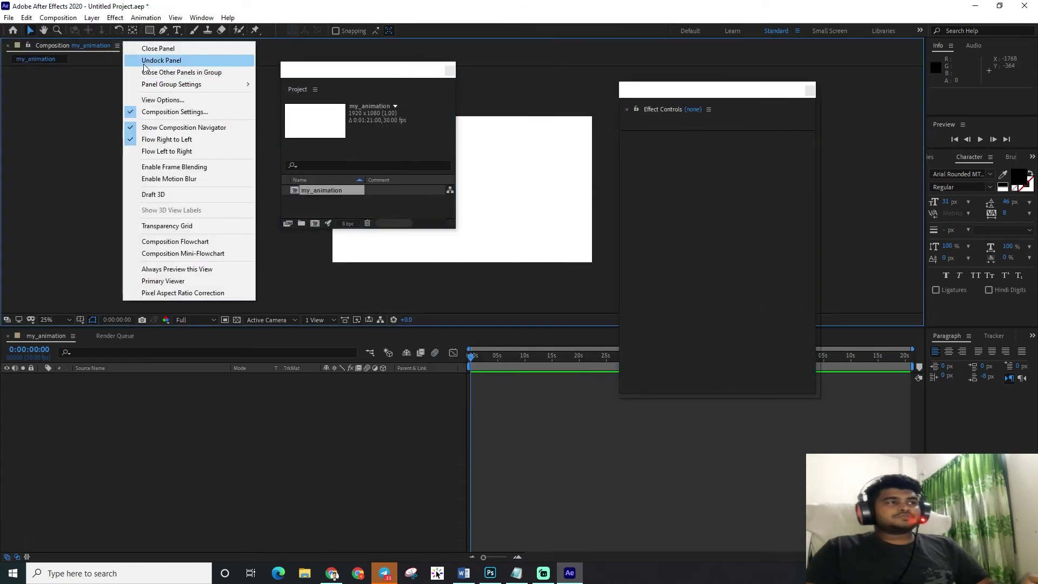
{"action": "left_click", "coordinate": [143, 60]}
{"action": "left_click_drag", "start_coordinate": [266, 29], "coordinate": [142, 145]}
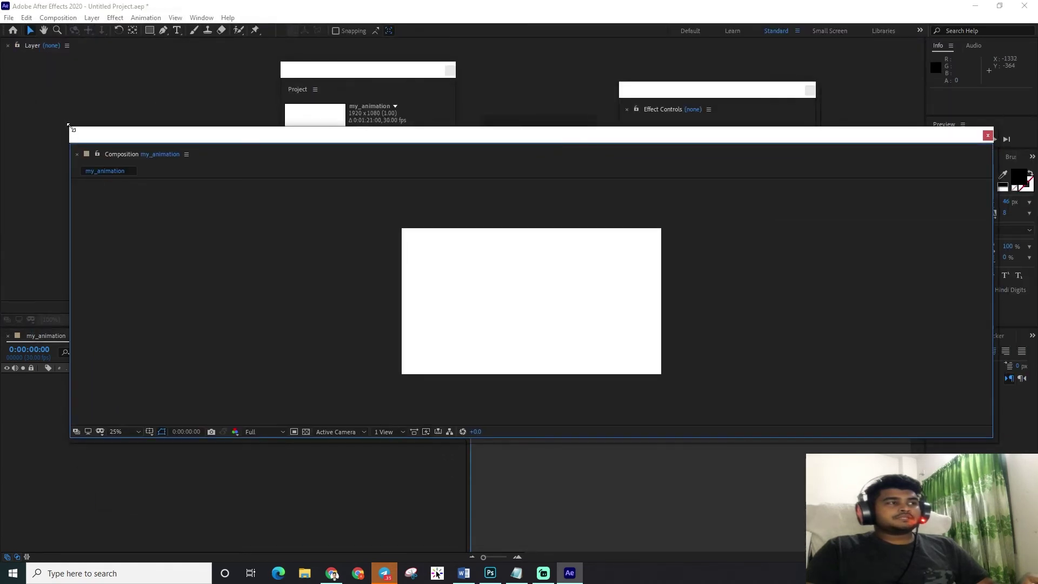
{"action": "left_click_drag", "start_coordinate": [71, 128], "coordinate": [702, 146]}
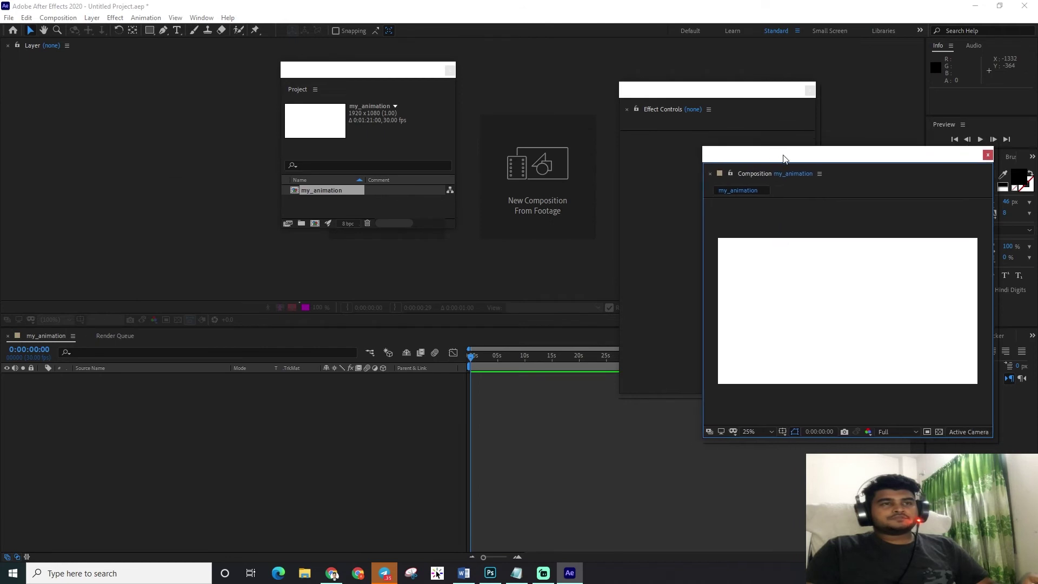
{"action": "left_click_drag", "start_coordinate": [783, 158], "coordinate": [145, 68]}
{"action": "left_click_drag", "start_coordinate": [358, 74], "coordinate": [335, 72]}
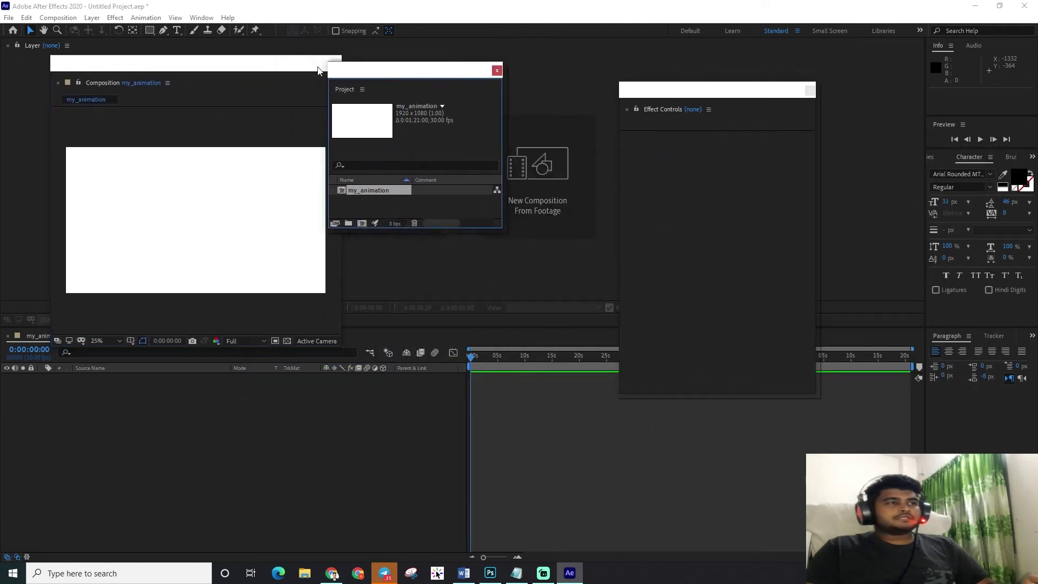
{"action": "left_click_drag", "start_coordinate": [450, 231], "coordinate": [460, 292]}
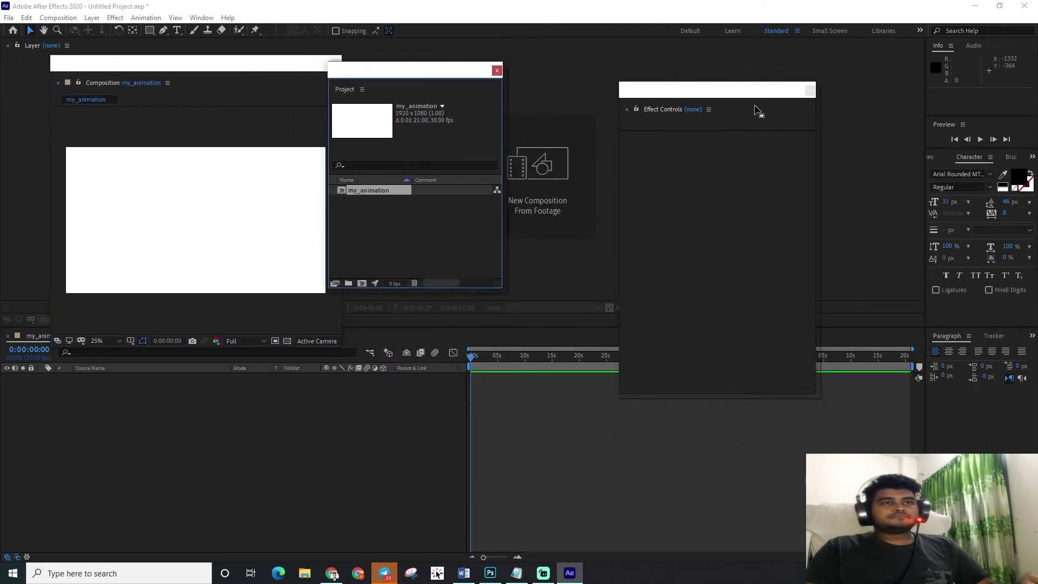
{"action": "left_click", "coordinate": [973, 85]}
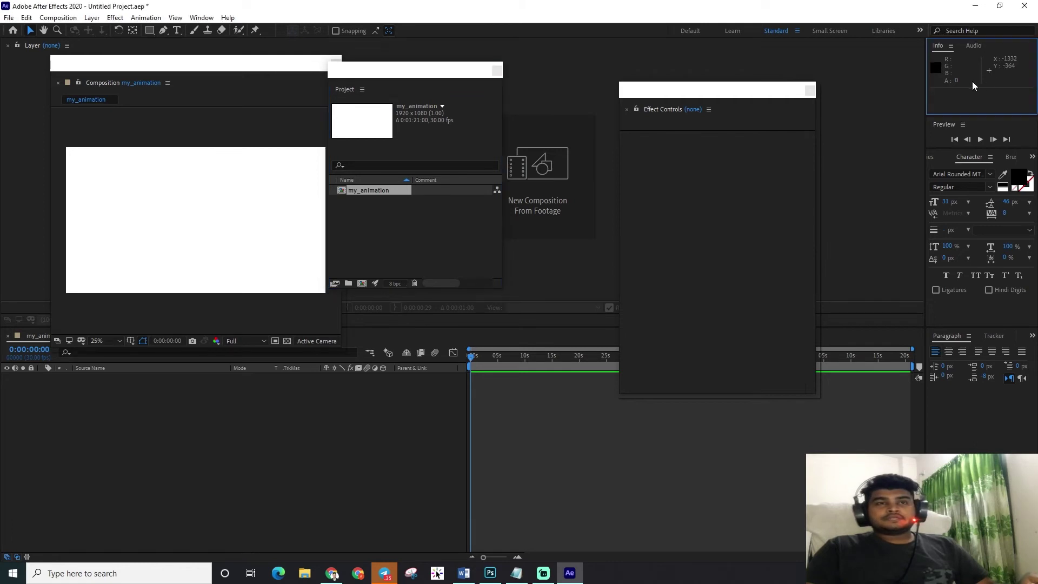
Step: Undock the Info, Audio and Preview panels, moving the Audio and Preview windows to mid-screen
{"action": "left_click", "coordinate": [950, 46]}
{"action": "left_click", "coordinate": [883, 60]}
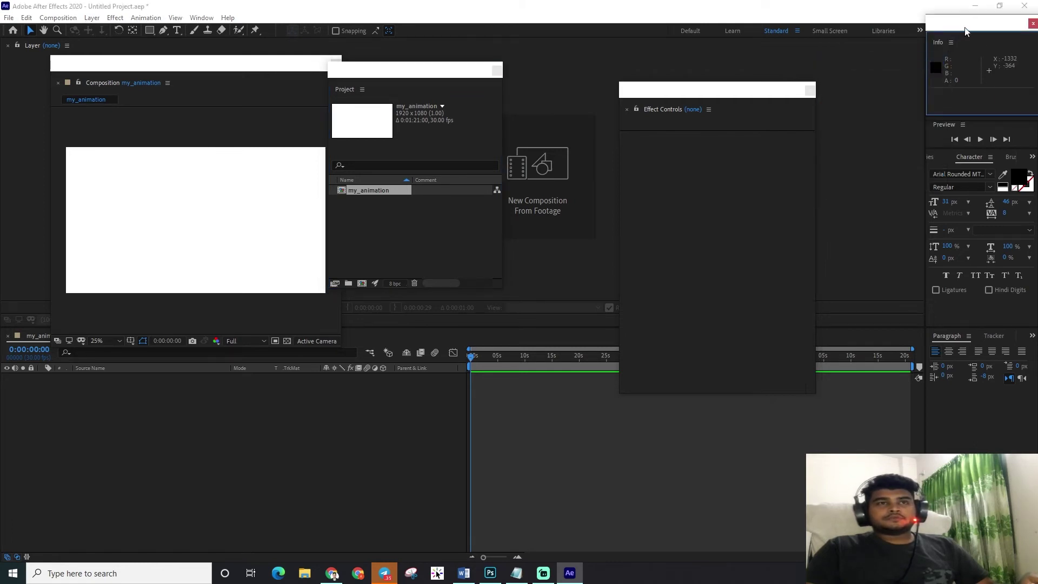
{"action": "left_click", "coordinate": [955, 45]}
{"action": "left_click", "coordinate": [898, 61]}
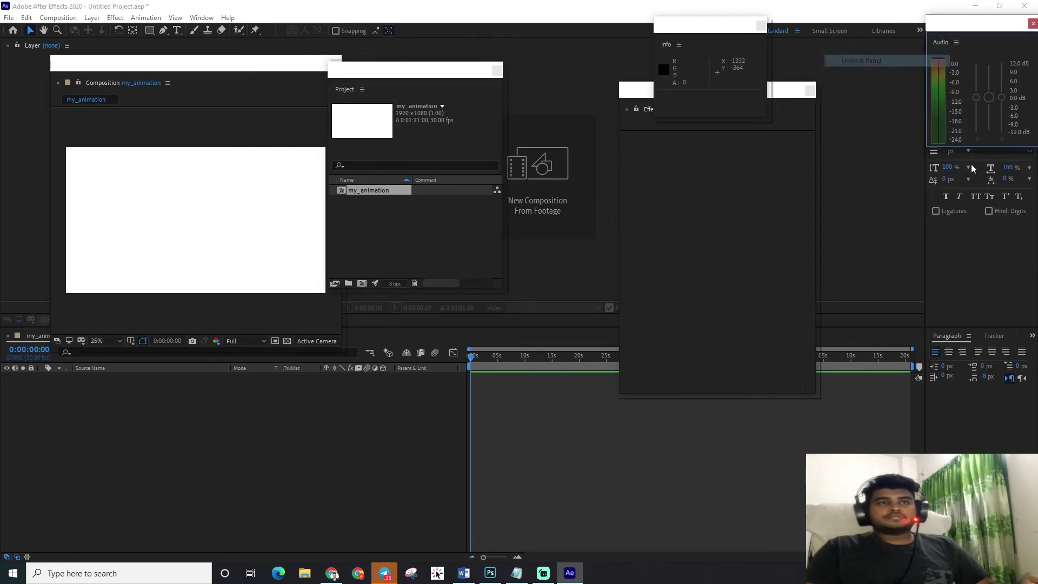
{"action": "left_click_drag", "start_coordinate": [961, 28], "coordinate": [764, 199]}
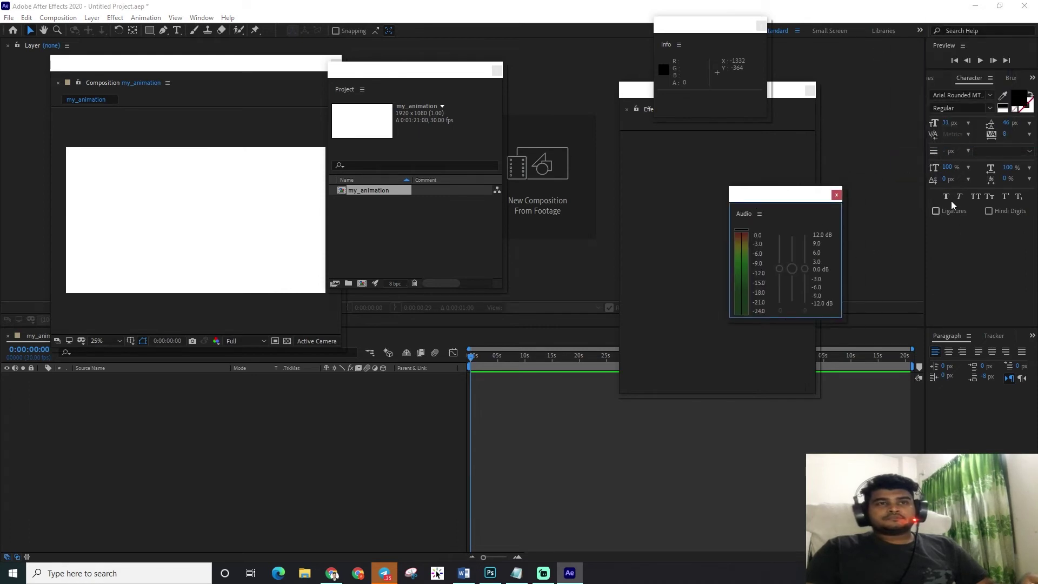
{"action": "left_click", "coordinate": [962, 45]}
{"action": "left_click", "coordinate": [908, 60]}
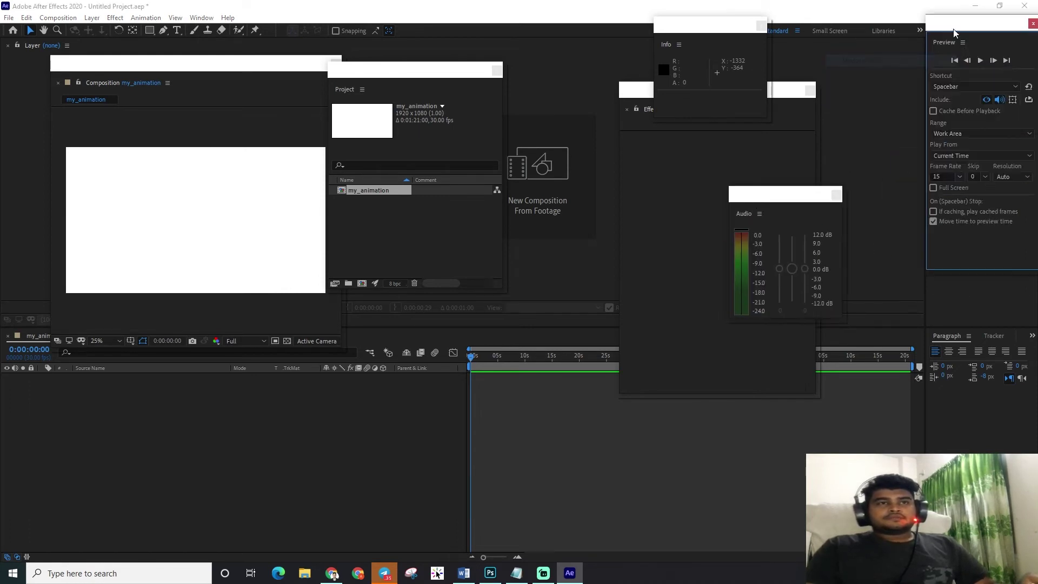
{"action": "left_click_drag", "start_coordinate": [957, 33], "coordinate": [666, 71]}
Step: Undock the Paragraph and Tracker panels and scatter the floating windows across the screen
{"action": "left_click", "coordinate": [969, 336]}
{"action": "left_click", "coordinate": [898, 349]}
{"action": "left_click_drag", "start_coordinate": [969, 322], "coordinate": [535, 227]}
{"action": "left_click", "coordinate": [961, 336]}
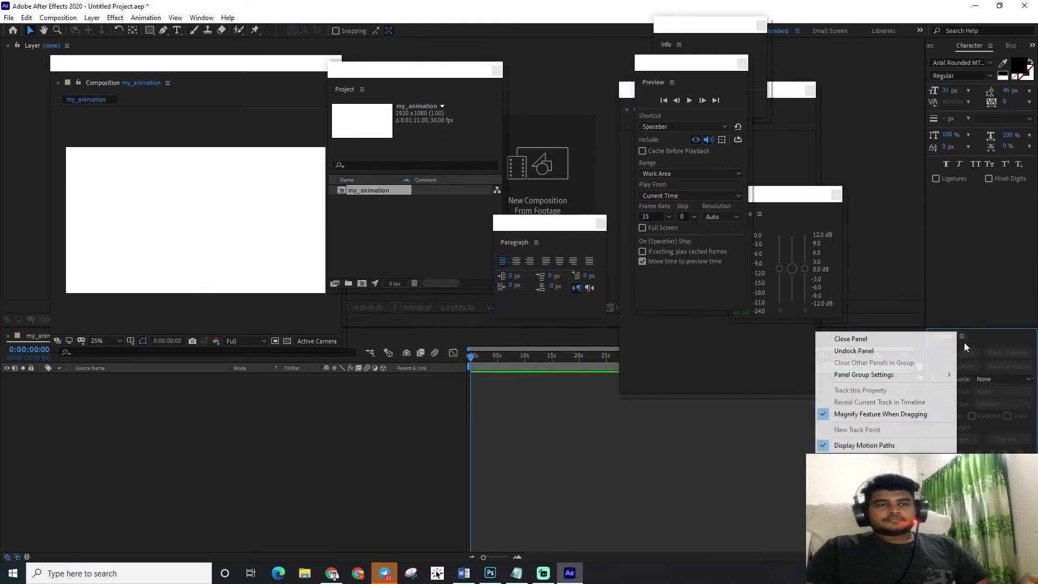
{"action": "left_click", "coordinate": [871, 350]}
{"action": "left_click_drag", "start_coordinate": [973, 314], "coordinate": [813, 122]}
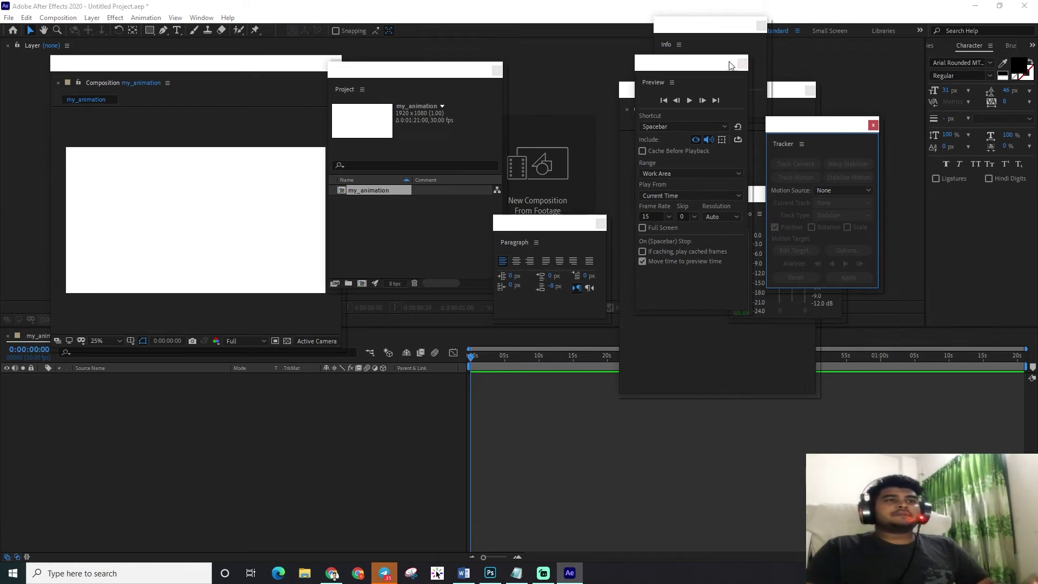
{"action": "left_click", "coordinate": [784, 89]}
{"action": "left_click_drag", "start_coordinate": [663, 93], "coordinate": [768, 169]}
{"action": "left_click_drag", "start_coordinate": [698, 80], "coordinate": [2, 67]}
{"action": "left_click_drag", "start_coordinate": [134, 64], "coordinate": [480, 84]}
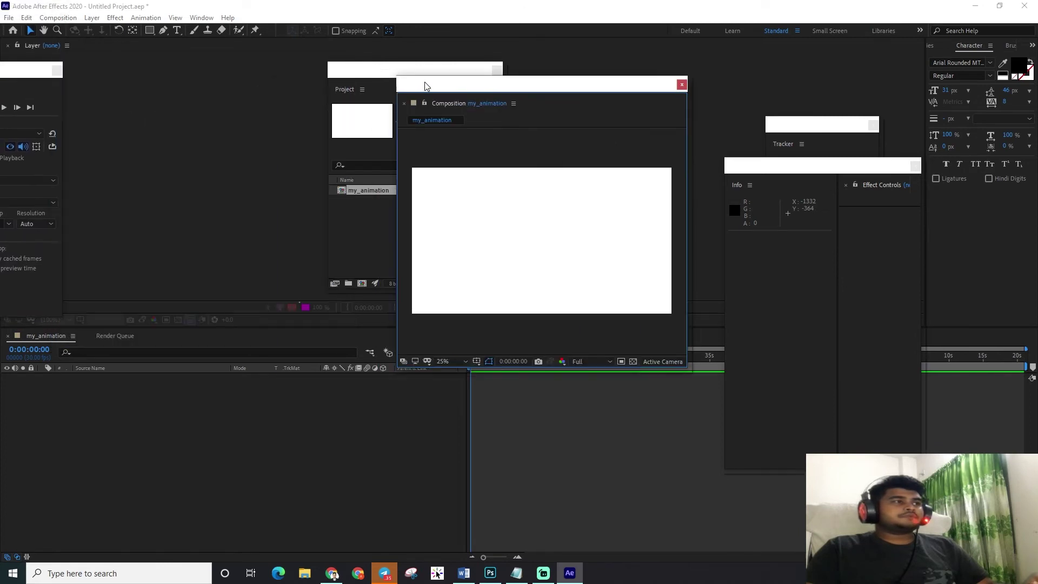
Step: Dock the Project panel upper-left and move the floating Composition, Info and Tracker windows aside
{"action": "left_click_drag", "start_coordinate": [7, 67], "coordinate": [211, 39]}
{"action": "left_click_drag", "start_coordinate": [500, 81], "coordinate": [348, 149]}
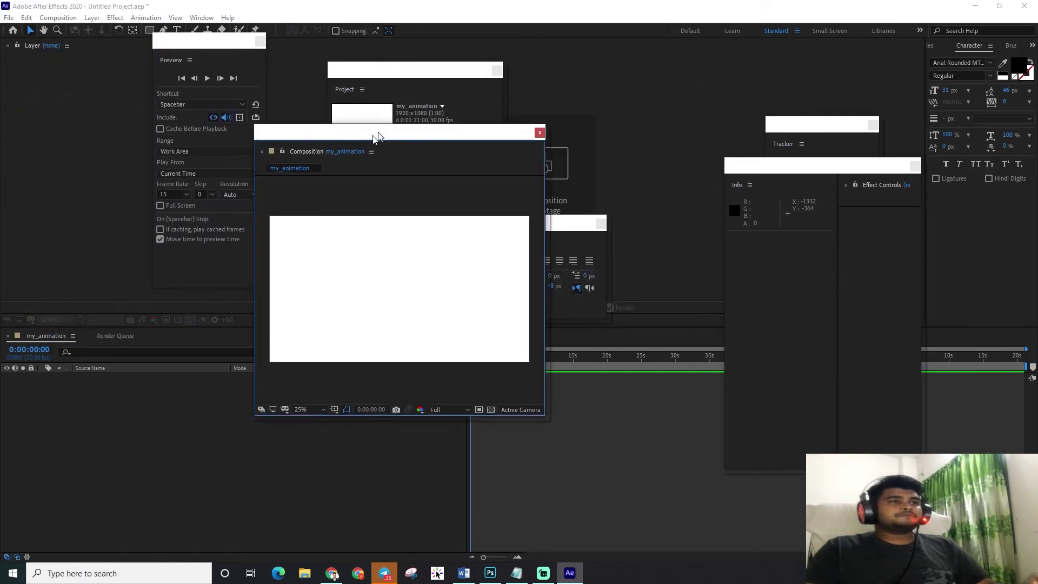
{"action": "left_click_drag", "start_coordinate": [408, 69], "coordinate": [490, 115]}
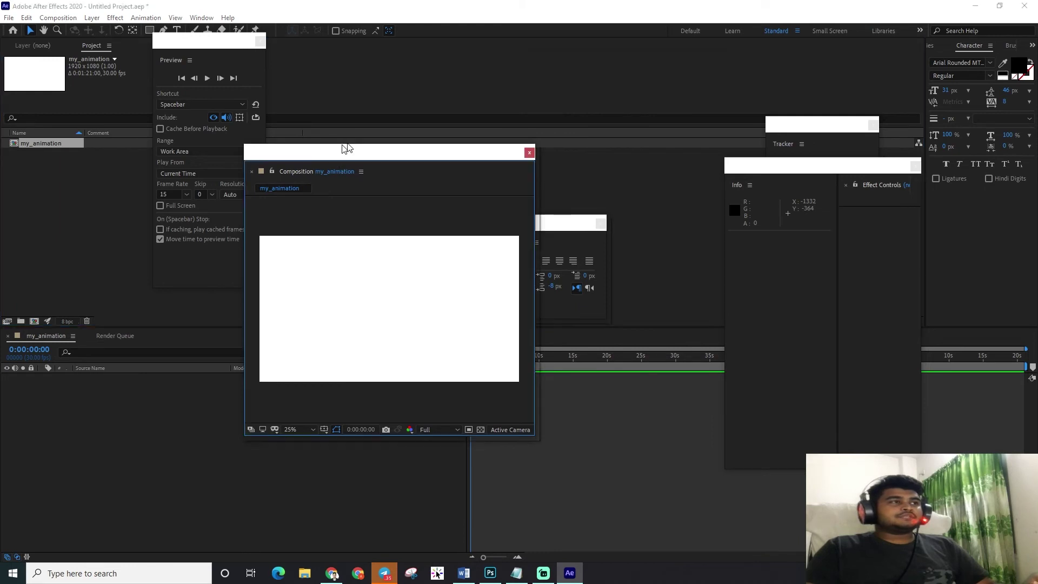
{"action": "left_click_drag", "start_coordinate": [337, 151], "coordinate": [530, 172]}
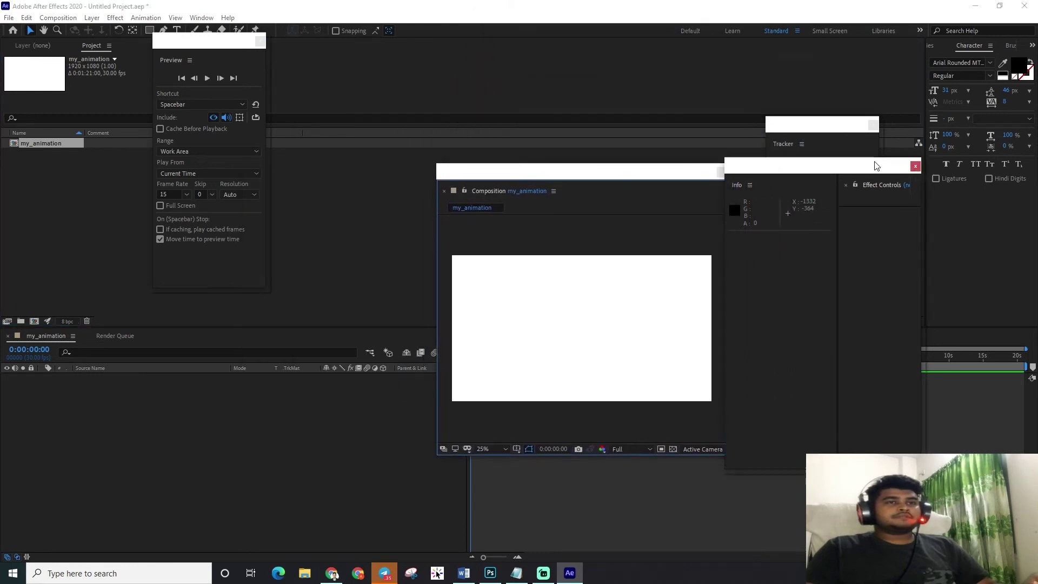
{"action": "left_click_drag", "start_coordinate": [876, 164], "coordinate": [900, 240]}
{"action": "left_click_drag", "start_coordinate": [838, 124], "coordinate": [74, 176]}
Step: Dock the Composition viewer in the centre and the Preview panel in the upper left
{"action": "left_click", "coordinate": [199, 79]}
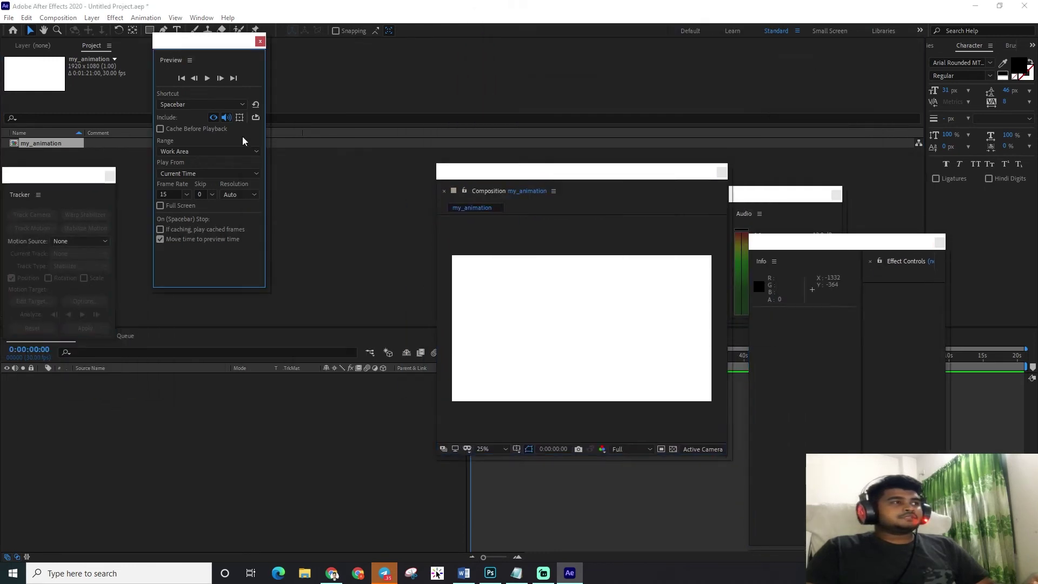
{"action": "left_click_drag", "start_coordinate": [199, 47], "coordinate": [332, 221]}
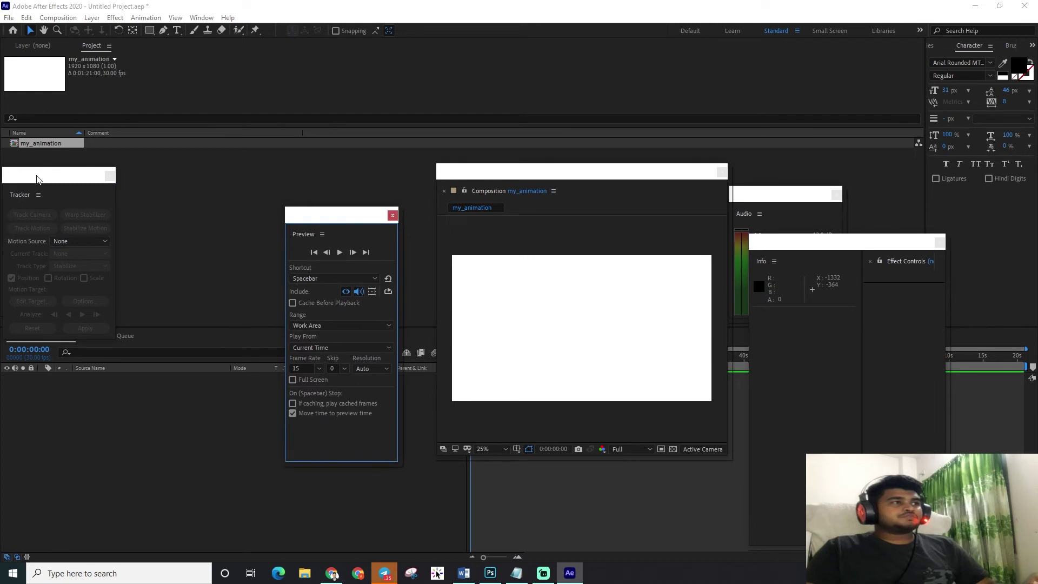
{"action": "left_click_drag", "start_coordinate": [37, 179], "coordinate": [759, 26]}
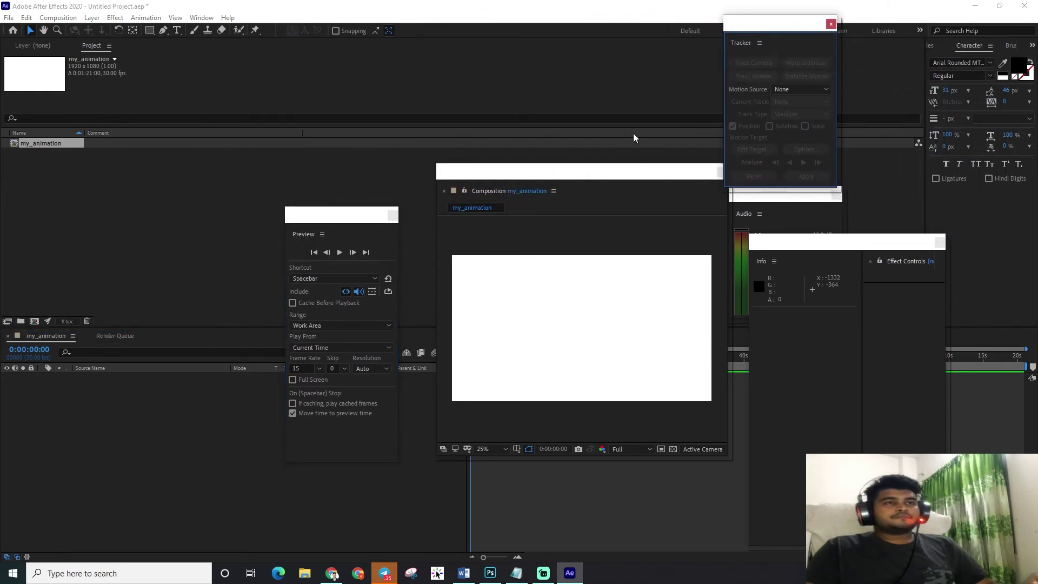
{"action": "left_click_drag", "start_coordinate": [557, 188], "coordinate": [321, 235]}
{"action": "left_click_drag", "start_coordinate": [778, 24], "coordinate": [686, 189]}
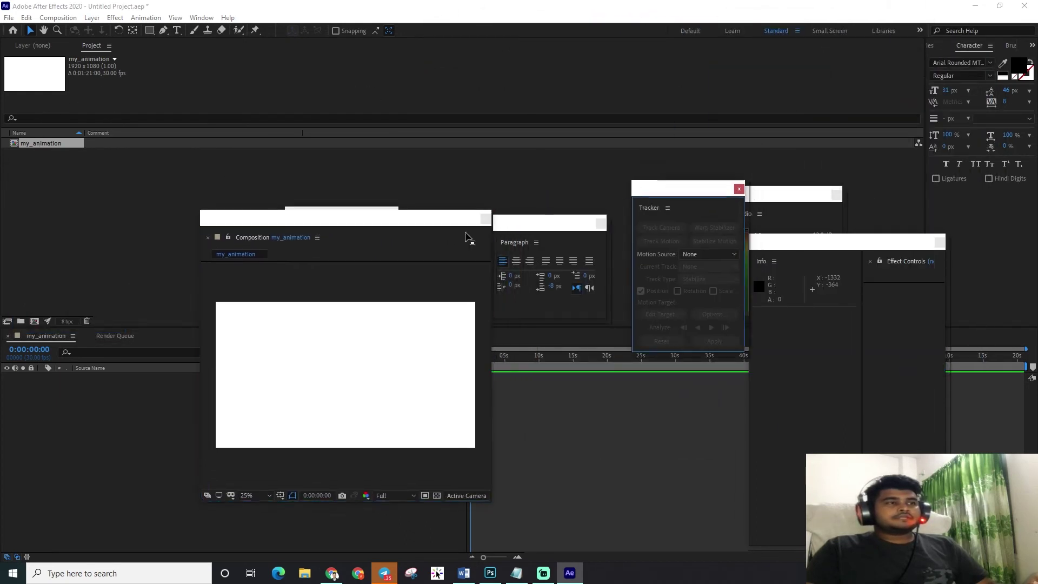
{"action": "mouse_move", "coordinate": [258, 238]}
{"action": "left_mouse_down"}
{"action": "mouse_move", "coordinate": [334, 126]}
{"action": "mouse_move", "coordinate": [328, 97]}
{"action": "left_mouse_up"}
{"action": "left_click_drag", "start_coordinate": [304, 241], "coordinate": [21, 112]}
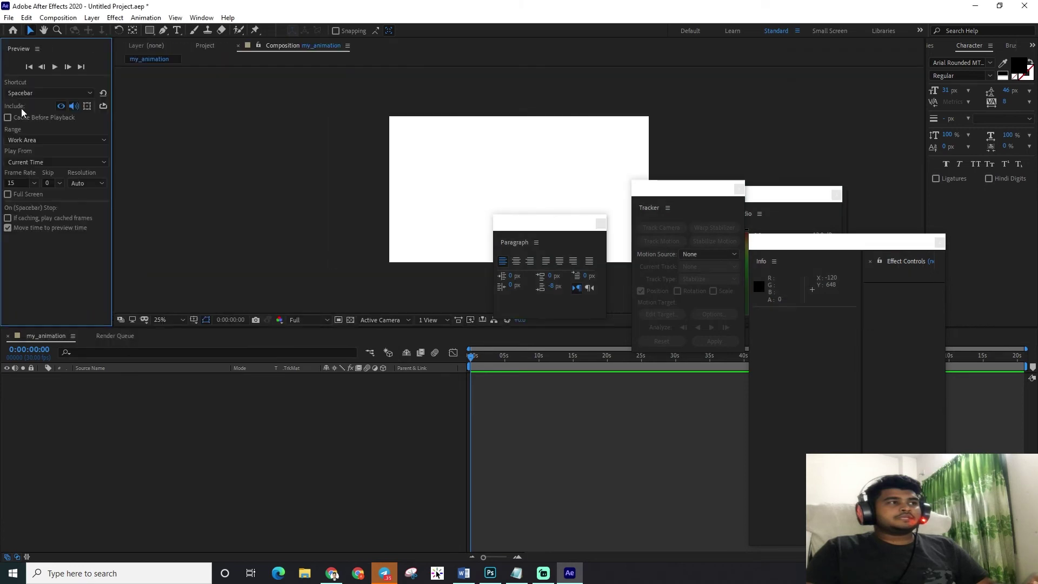
Step: Dock the floating Paragraph panel into the Timeline group
{"action": "mouse_move", "coordinate": [562, 228]}
{"action": "left_mouse_down"}
{"action": "mouse_move", "coordinate": [1028, 115]}
{"action": "mouse_move", "coordinate": [689, 277]}
{"action": "mouse_move", "coordinate": [734, 221]}
{"action": "left_mouse_up"}
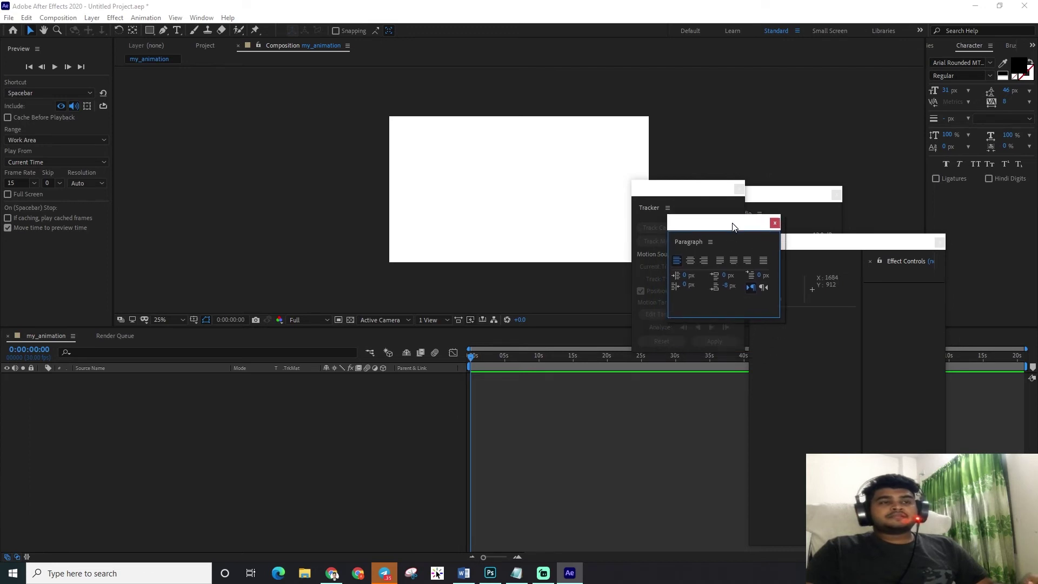
{"action": "left_click", "coordinate": [710, 243]}
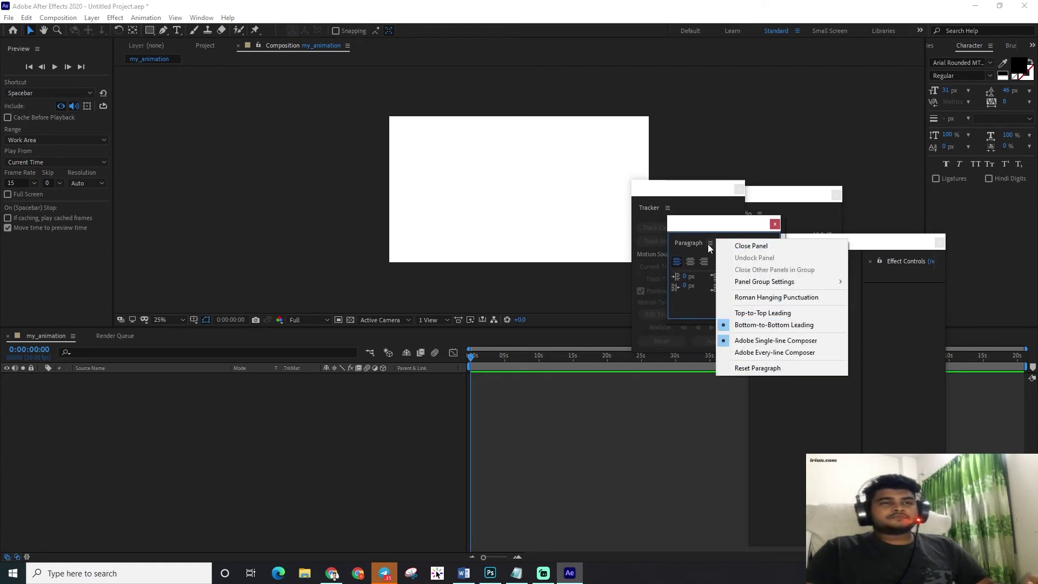
{"action": "left_click", "coordinate": [691, 243]}
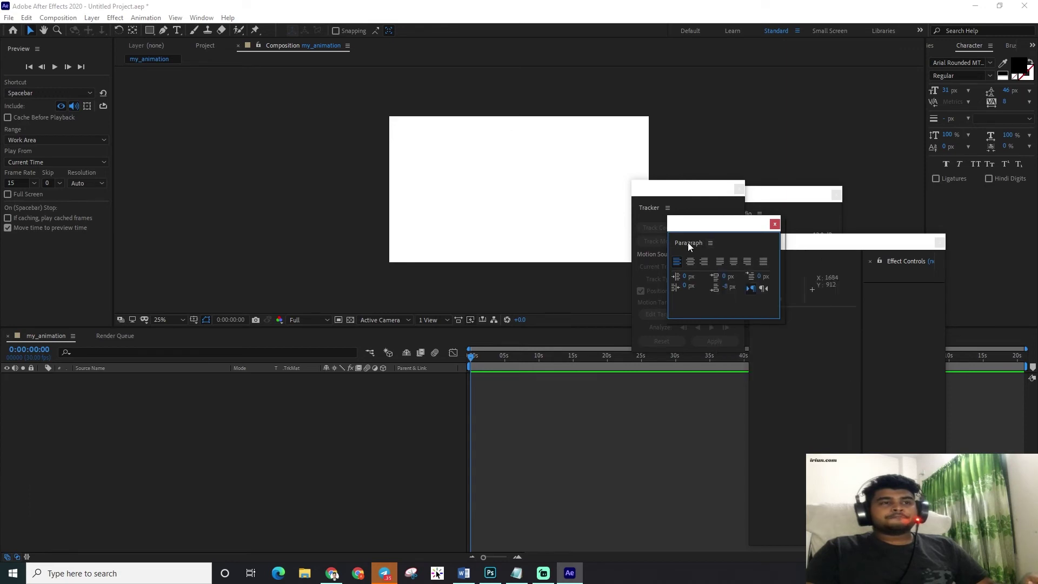
{"action": "mouse_move", "coordinate": [688, 242]}
{"action": "left_mouse_down"}
{"action": "mouse_move", "coordinate": [661, 197]}
{"action": "mouse_move", "coordinate": [519, 443]}
{"action": "left_mouse_up"}
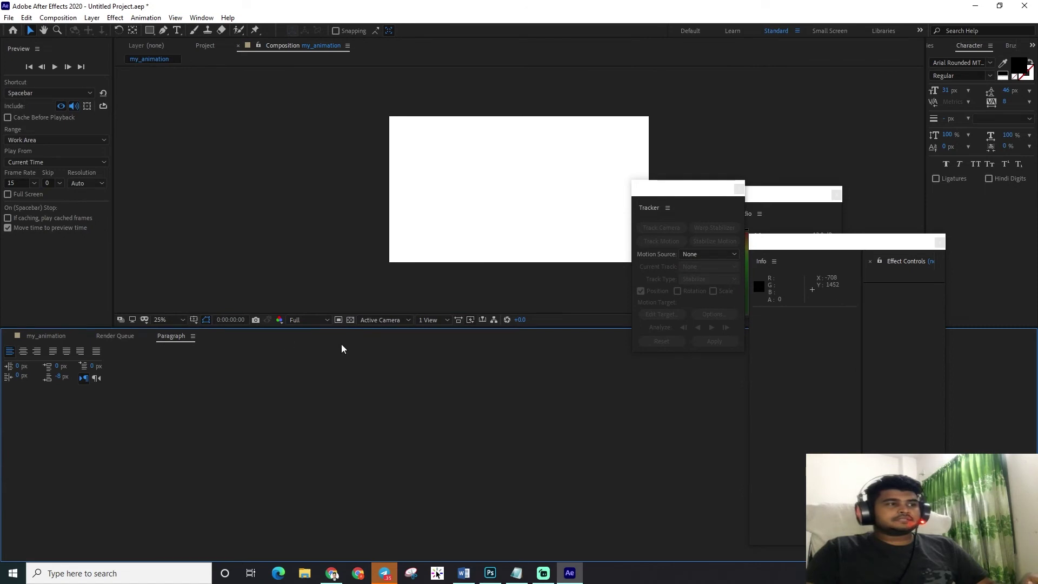
Step: Dock Tracker and Info as tabs beside the Composition viewer, leaving Effect Controls and Audio floating
{"action": "left_click_drag", "start_coordinate": [672, 213], "coordinate": [208, 133]}
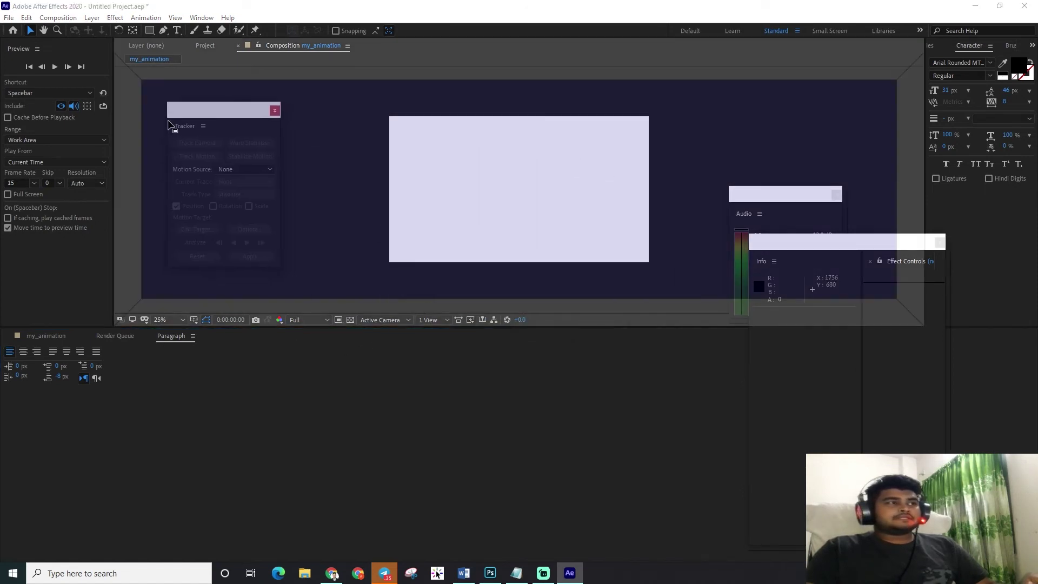
{"action": "left_click_drag", "start_coordinate": [762, 261], "coordinate": [867, 139]}
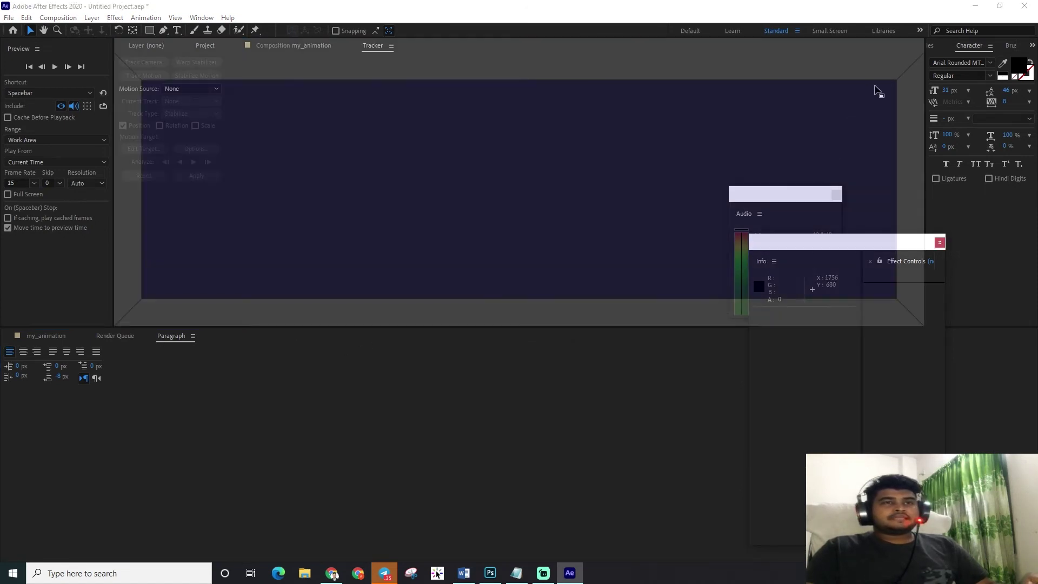
{"action": "left_click_drag", "start_coordinate": [856, 245], "coordinate": [534, 203]}
{"action": "left_click_drag", "start_coordinate": [759, 195], "coordinate": [843, 236]}
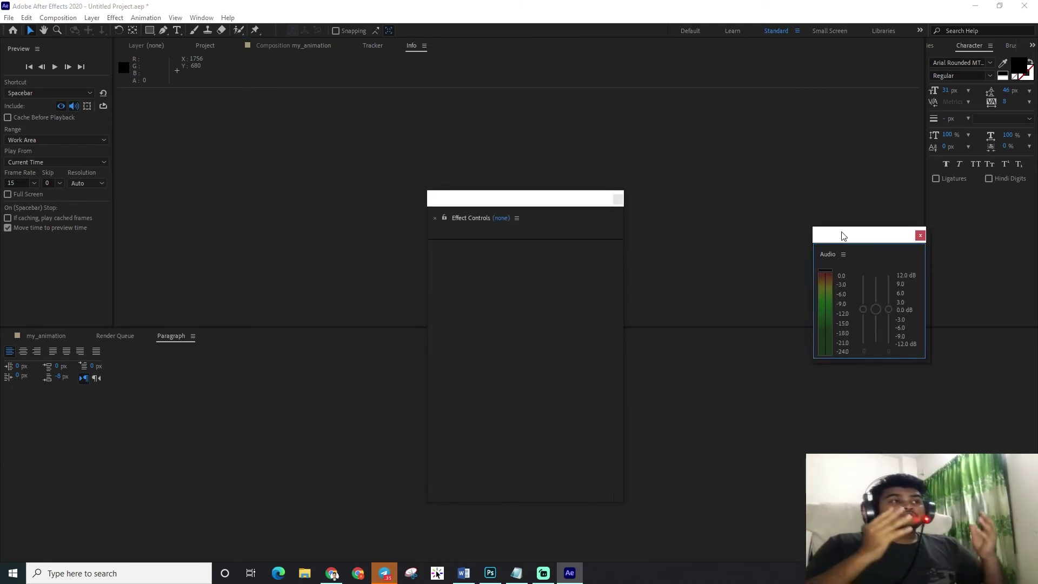
{"action": "left_click", "coordinate": [201, 17]}
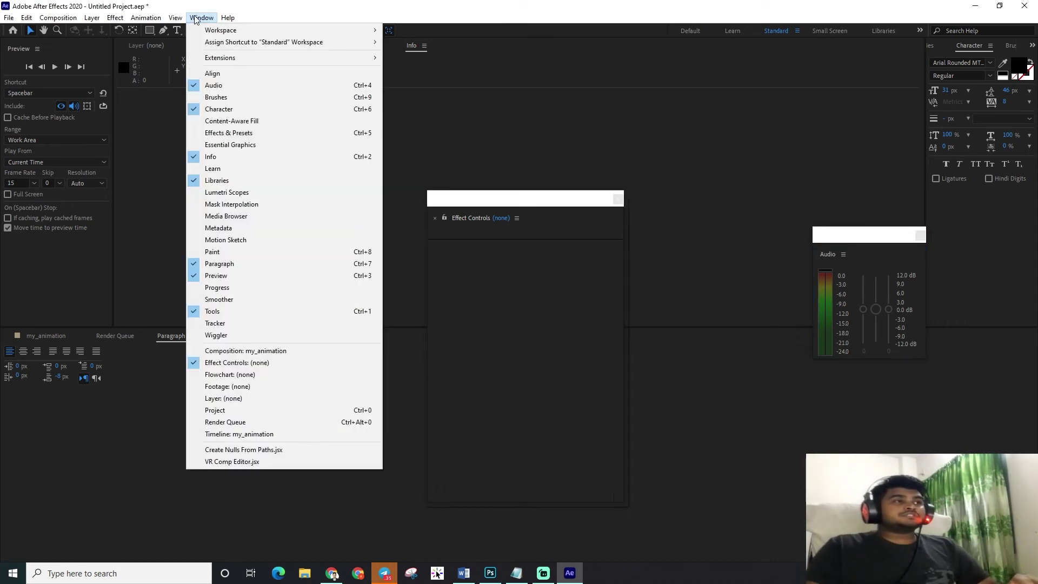
Step: Apply Reset "Standard" to Saved Layout from the Window > Workspace submenu
{"action": "mouse_move", "coordinate": [220, 34]}
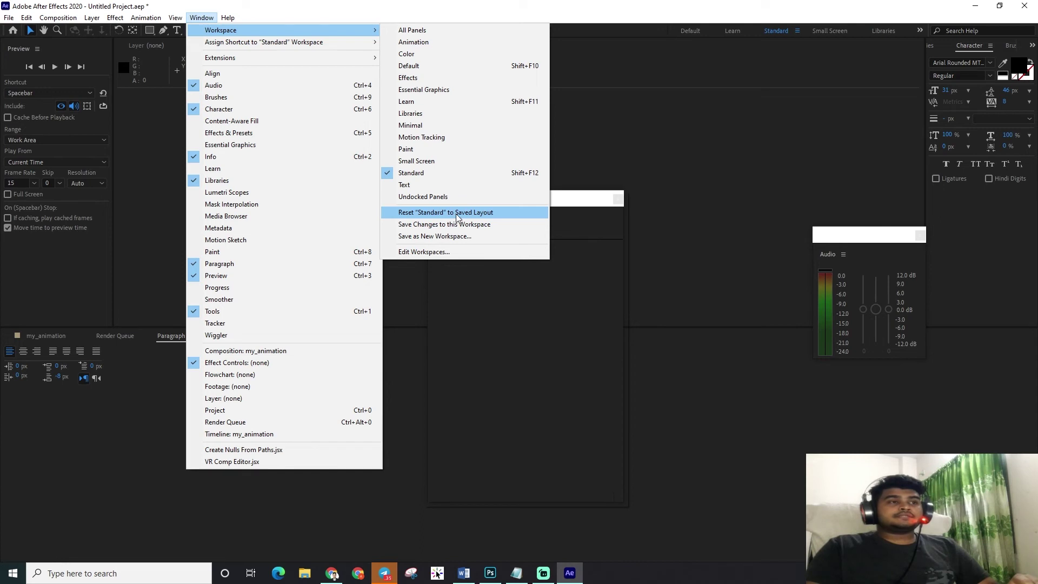
{"action": "left_click", "coordinate": [489, 214]}
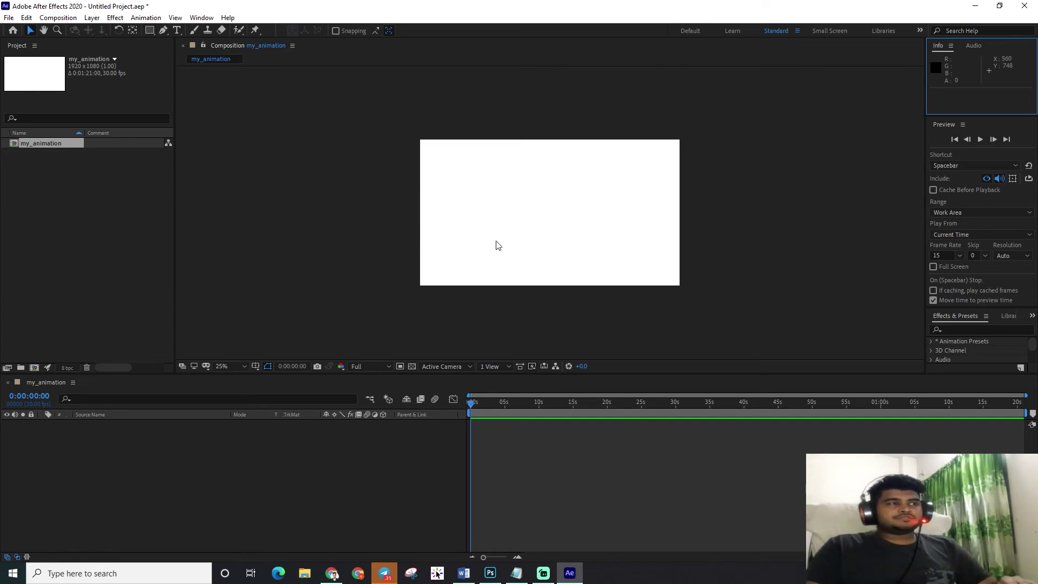
Step: Select my_animation, try dragging it into the Timeline, then double-click the empty Project area for Import File
{"action": "left_click", "coordinate": [95, 220]}
{"action": "left_click", "coordinate": [49, 145]}
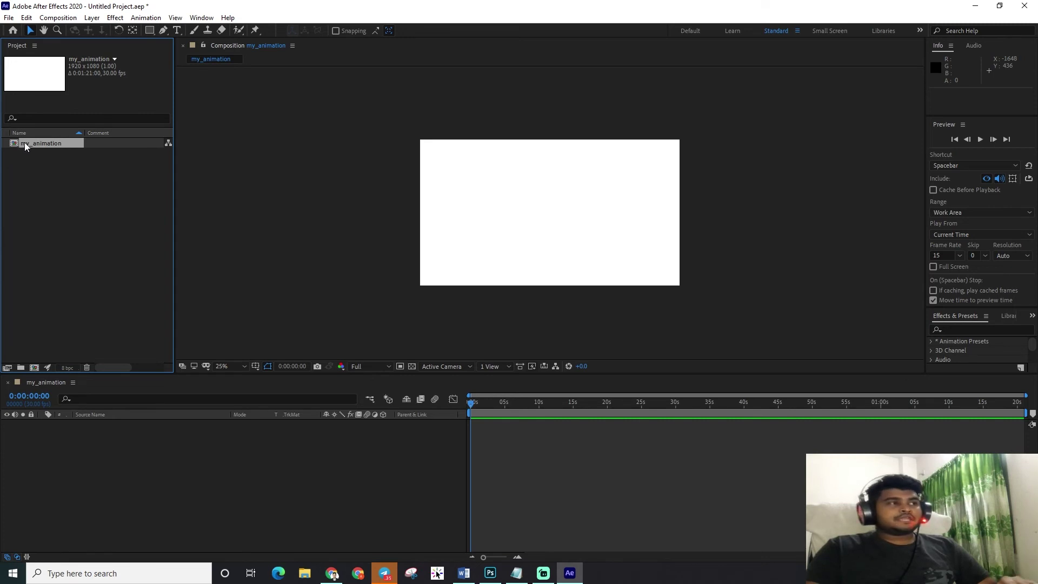
{"action": "left_click_drag", "start_coordinate": [25, 144], "coordinate": [11, 156]}
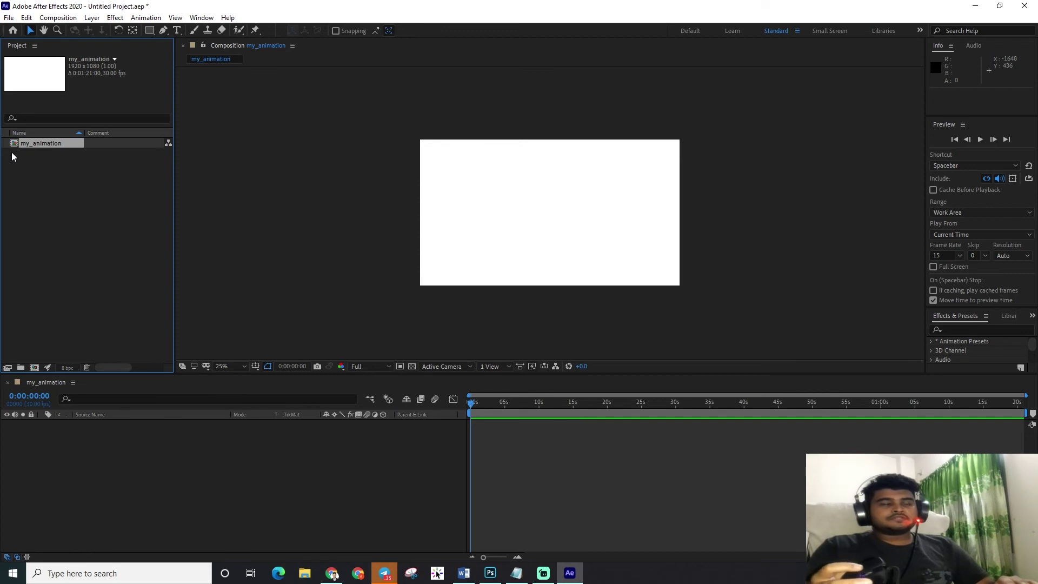
{"action": "left_click_drag", "start_coordinate": [29, 145], "coordinate": [96, 437]}
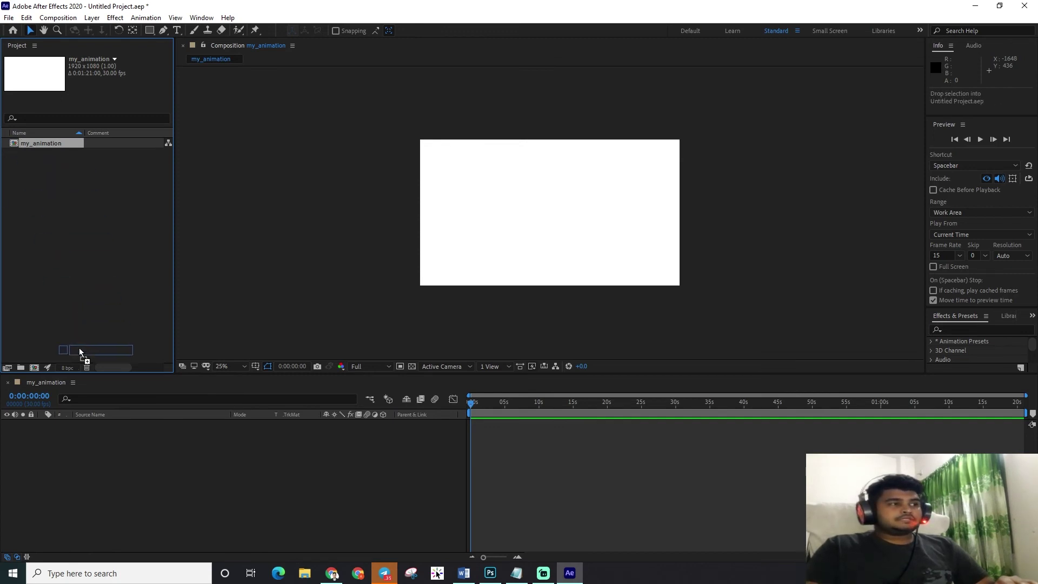
{"action": "left_click_drag", "start_coordinate": [96, 436], "coordinate": [94, 443]}
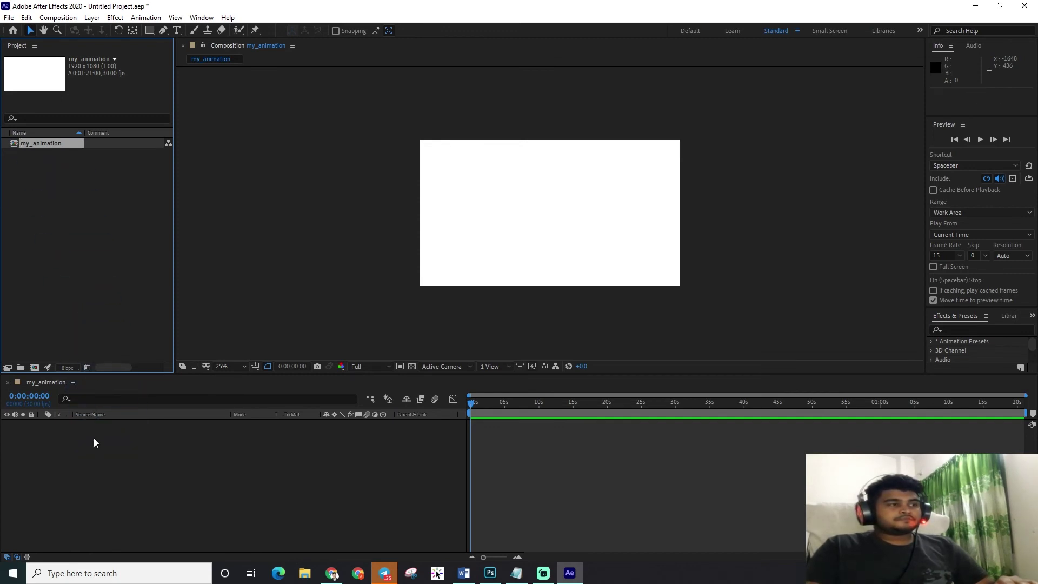
{"action": "left_click", "coordinate": [24, 203]}
{"action": "mouse_move", "coordinate": [27, 145]}
{"action": "left_mouse_down"}
{"action": "mouse_move", "coordinate": [108, 453]}
{"action": "mouse_move", "coordinate": [565, 474]}
{"action": "mouse_move", "coordinate": [558, 468]}
{"action": "left_mouse_up"}
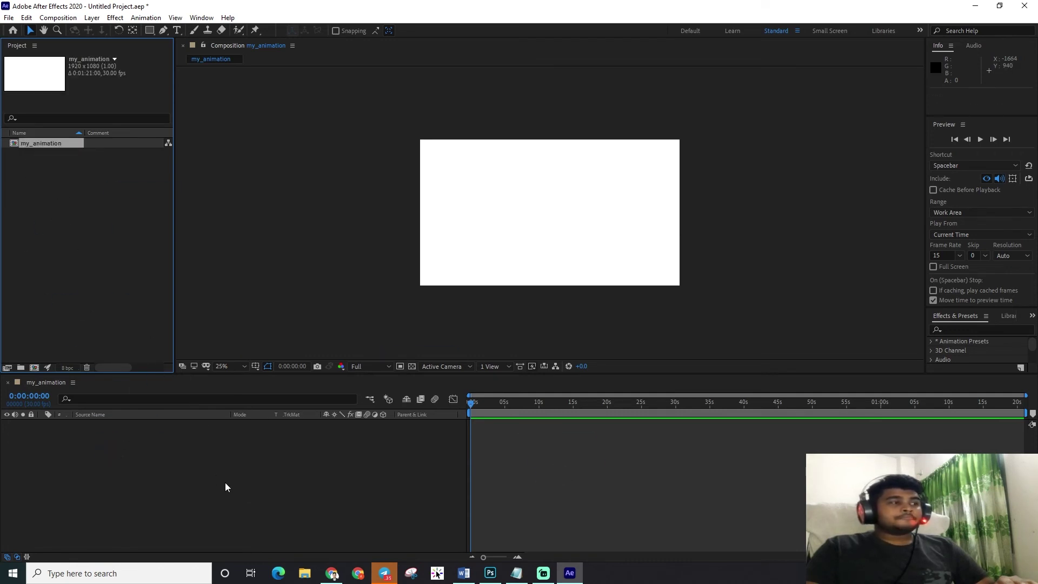
{"action": "double_click", "coordinate": [76, 225]}
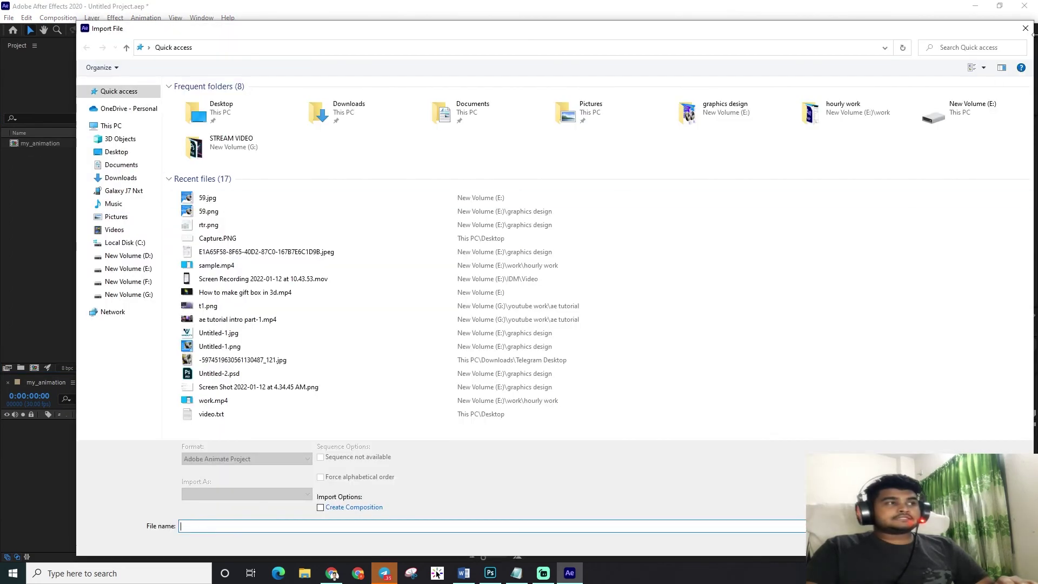
Step: Close the Import File dialog without importing and reselect my_animation in the Project panel
{"action": "left_click", "coordinate": [1026, 29]}
{"action": "left_click", "coordinate": [56, 145]}
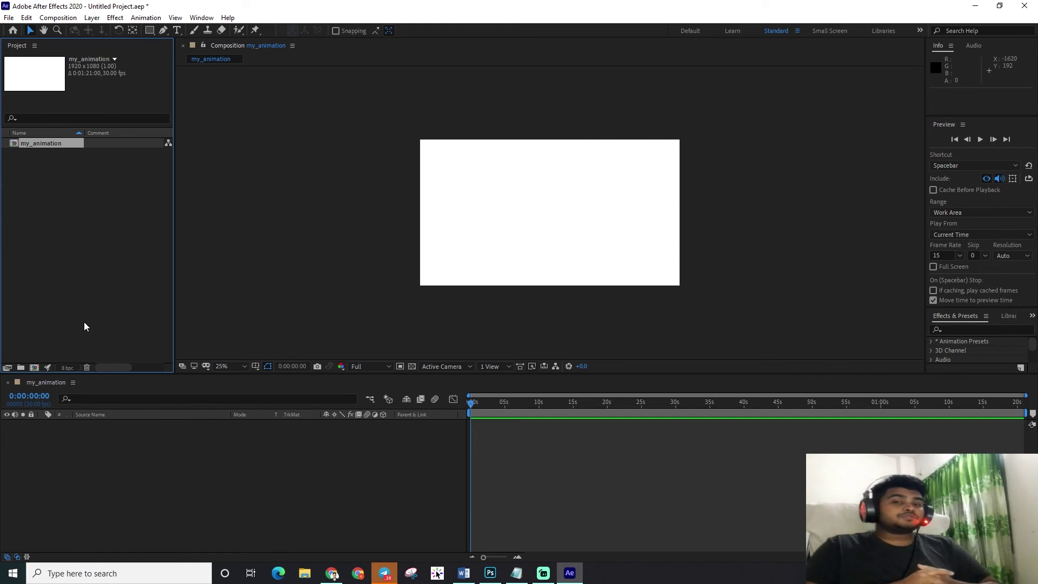
Step: Import sample.mp4 from Recent files via File > Import, then select it in the Project panel
{"action": "left_click", "coordinate": [8, 17]}
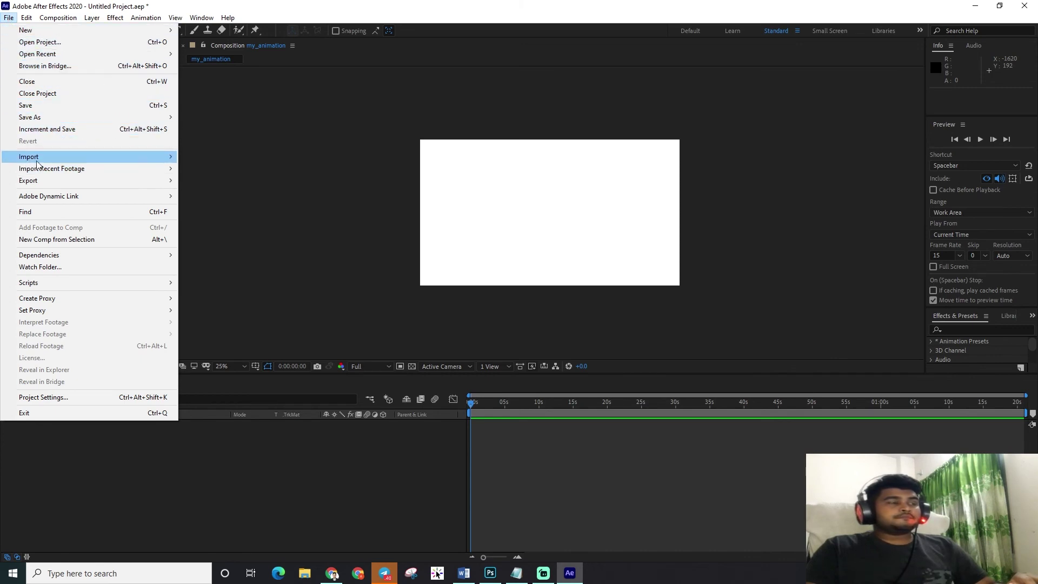
{"action": "mouse_move", "coordinate": [50, 161]}
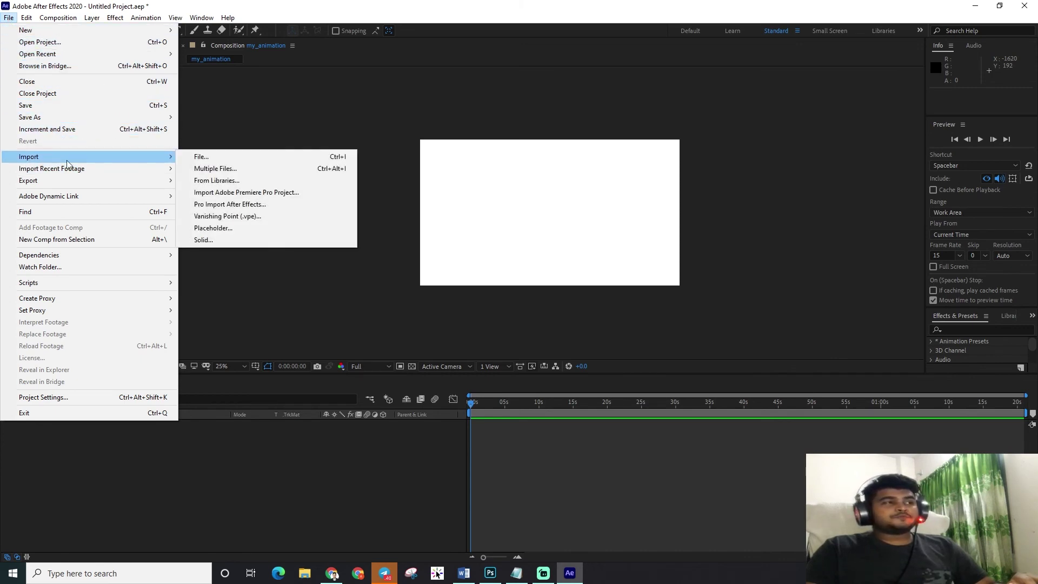
{"action": "left_click", "coordinate": [200, 158]}
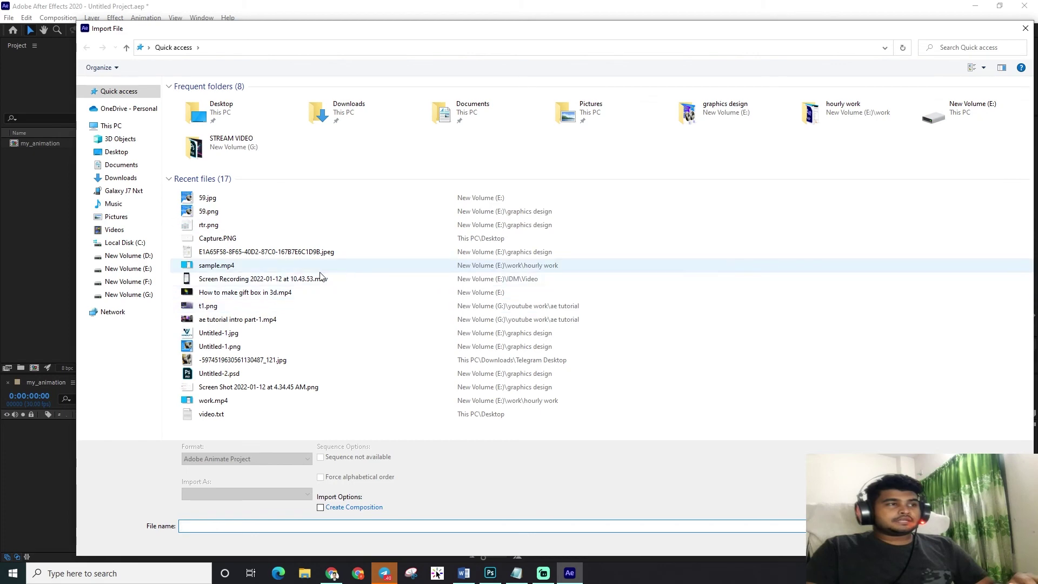
{"action": "double_click", "coordinate": [230, 265]}
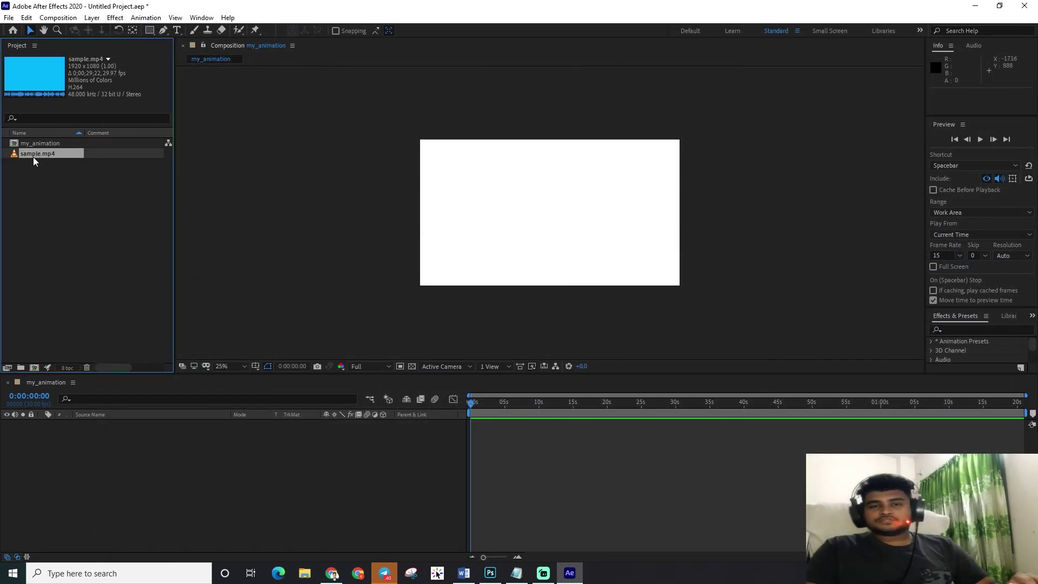
{"action": "left_click", "coordinate": [43, 162]}
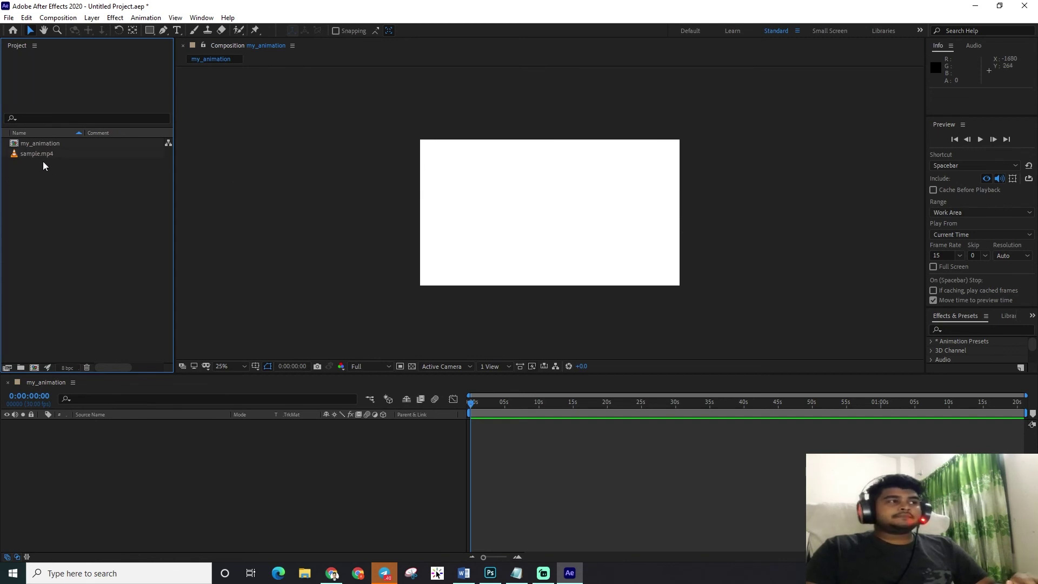
Step: Add sample.mp4 as layer 1 in my_animation and scrub its footage to about 12 seconds
{"action": "left_click_drag", "start_coordinate": [30, 154], "coordinate": [50, 423]}
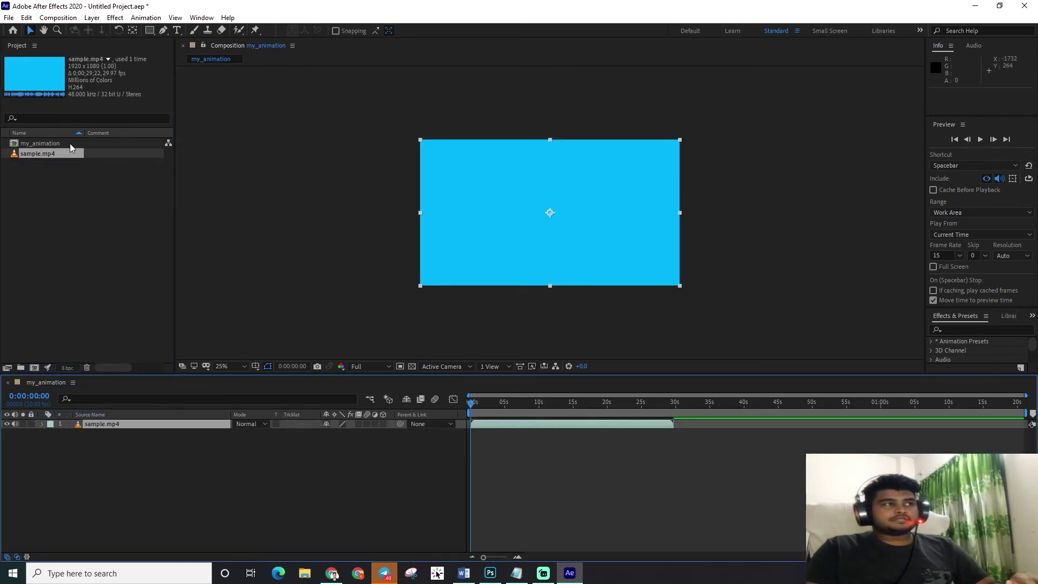
{"action": "left_click", "coordinate": [33, 144]}
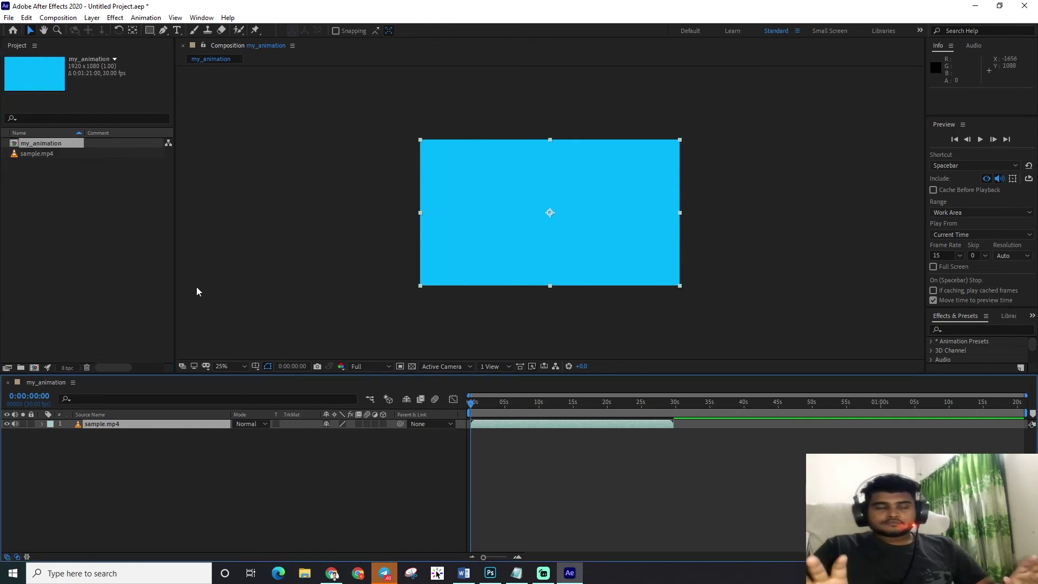
{"action": "mouse_move", "coordinate": [512, 400]}
{"action": "left_mouse_down"}
{"action": "mouse_move", "coordinate": [630, 421]}
{"action": "mouse_move", "coordinate": [560, 411]}
{"action": "mouse_move", "coordinate": [605, 415]}
{"action": "left_mouse_up"}
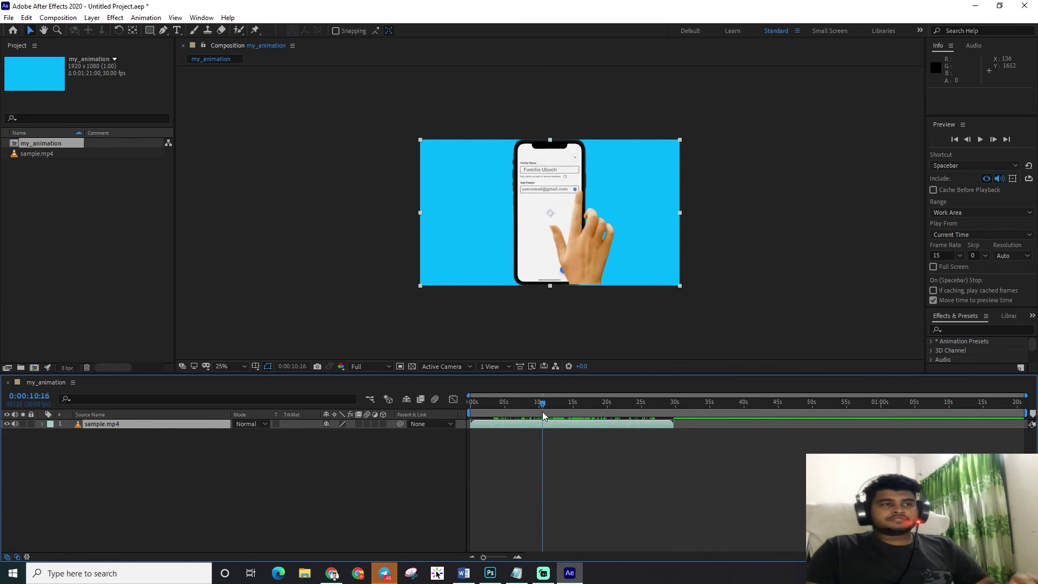
{"action": "left_click_drag", "start_coordinate": [578, 422], "coordinate": [553, 417]}
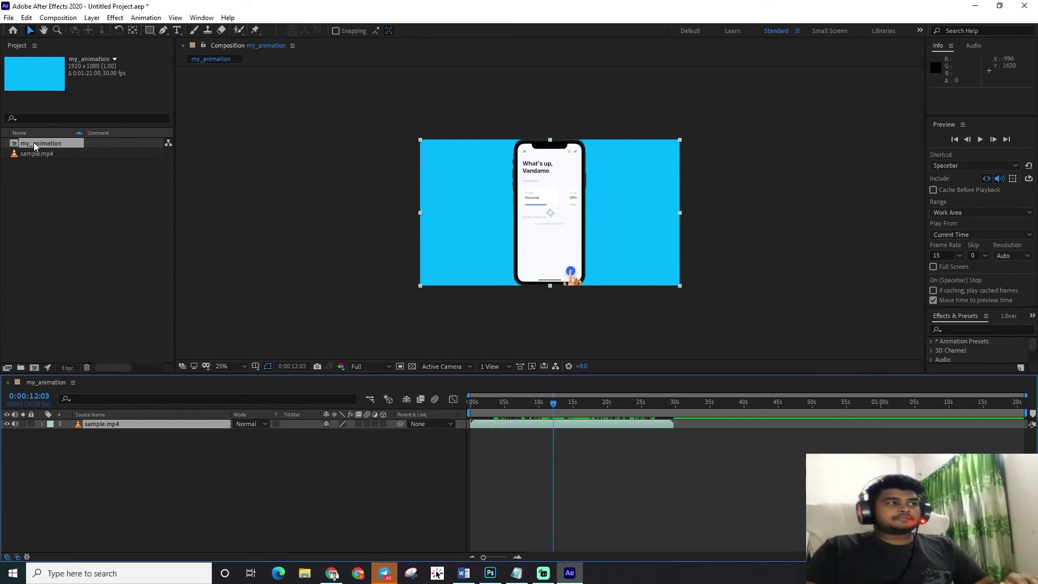
{"action": "left_click", "coordinate": [70, 221]}
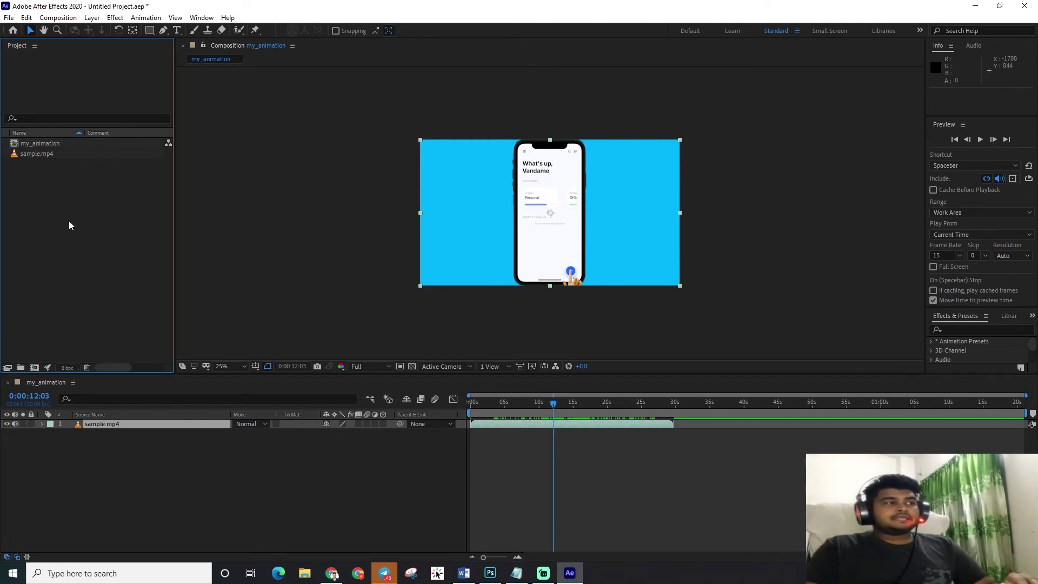
{"action": "right_click", "coordinate": [62, 218]}
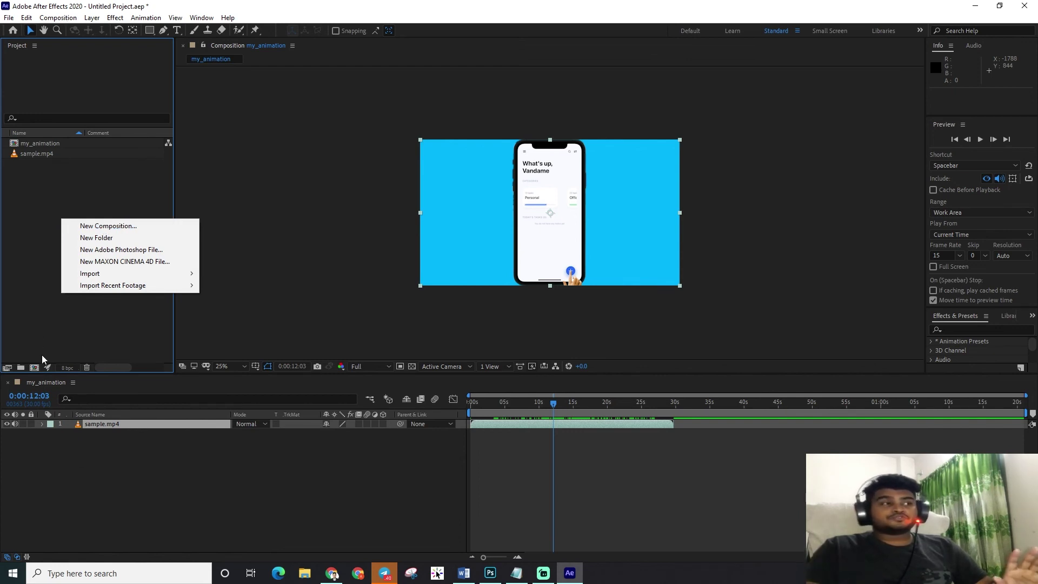
Step: Create a new 1920×1080, 30 fps composition named Comp 1 from the Project panel
{"action": "right_click", "coordinate": [59, 187]}
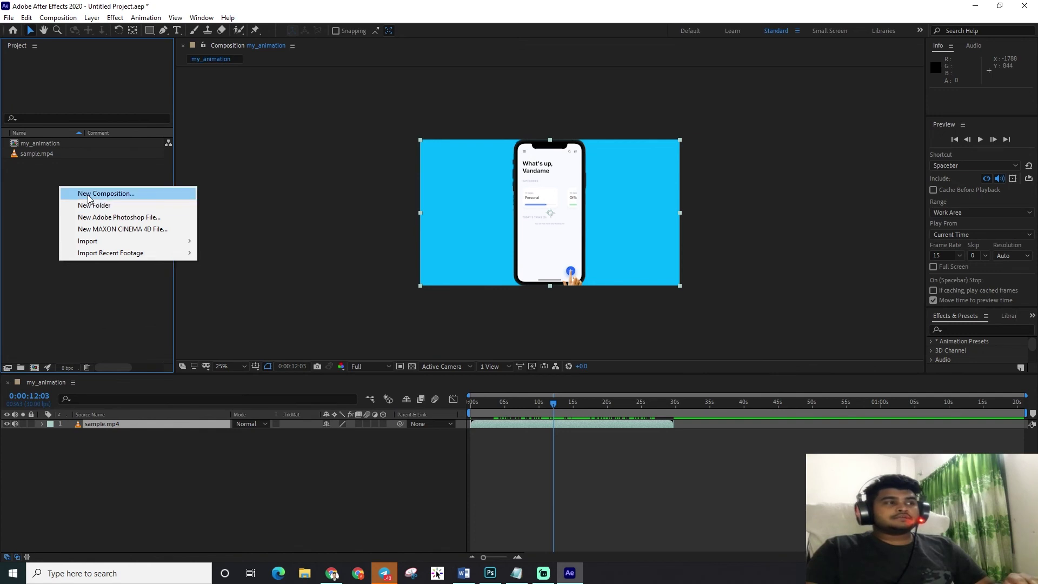
{"action": "left_click", "coordinate": [89, 194]}
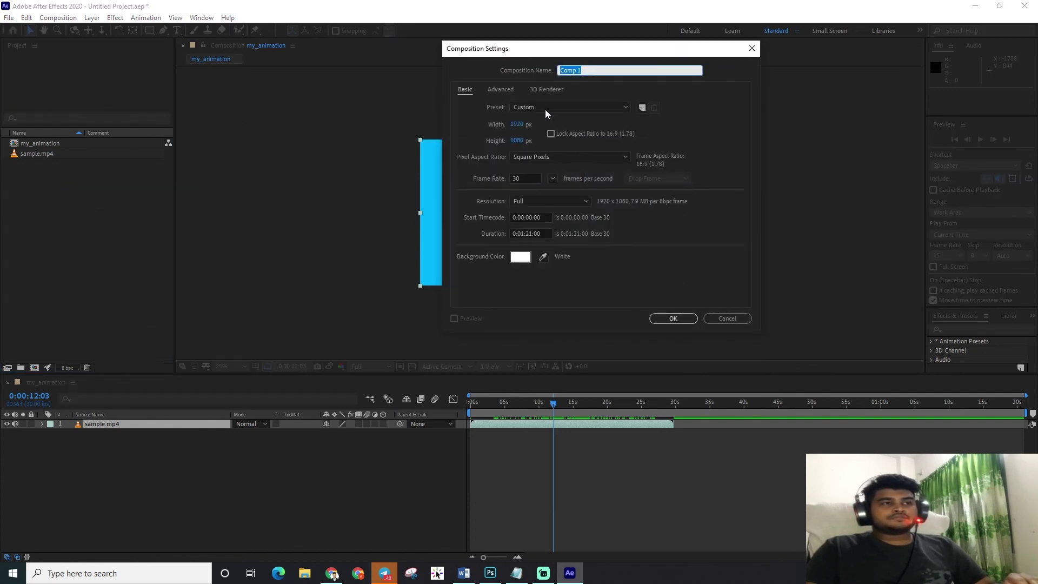
{"action": "left_click", "coordinate": [669, 318]}
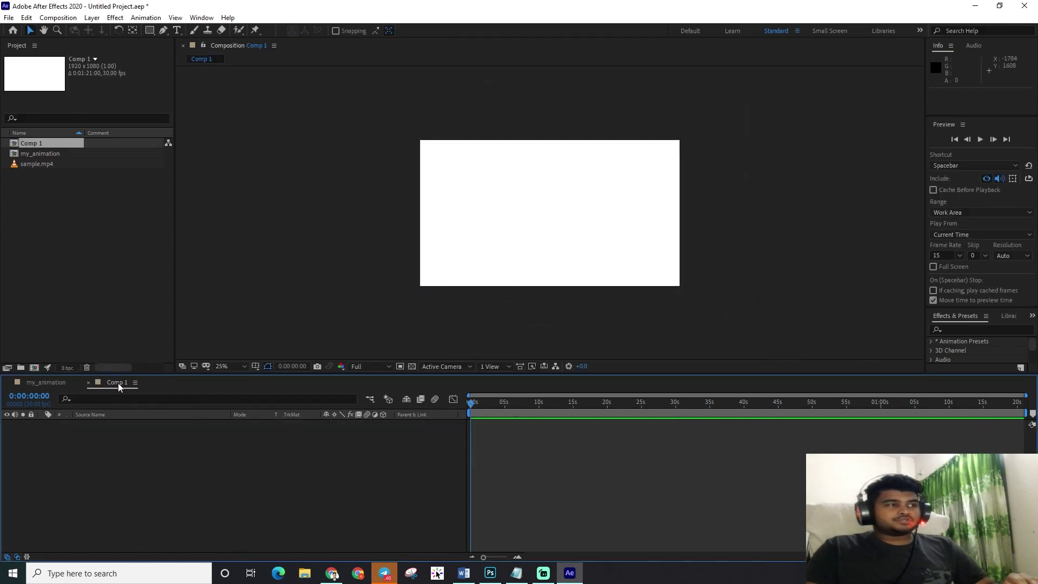
Step: Add sample.mp4 as a layer in the empty Comp 1 timeline
{"action": "left_click", "coordinate": [53, 383]}
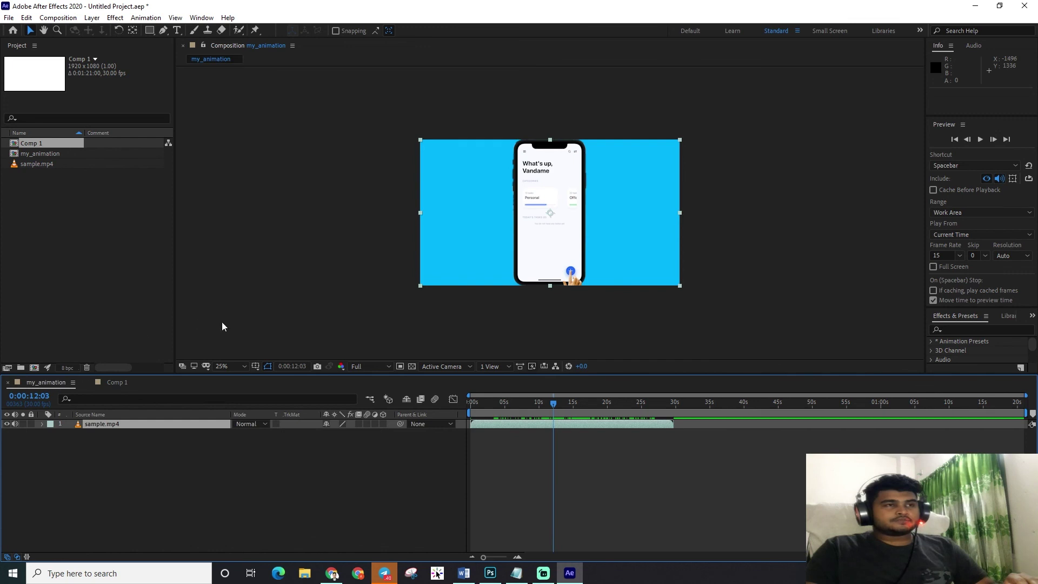
{"action": "left_click", "coordinate": [116, 383]}
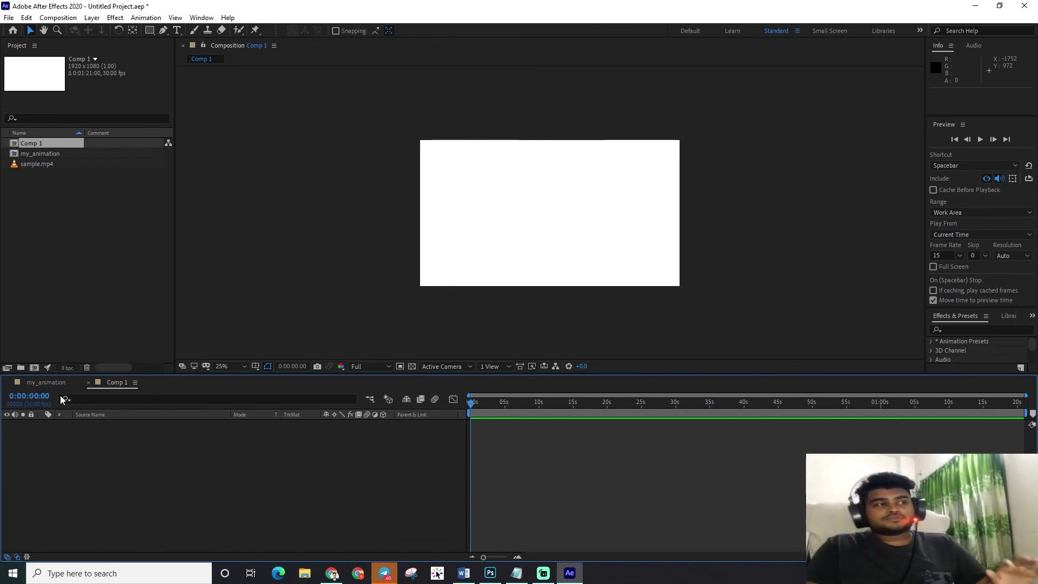
{"action": "left_click", "coordinate": [48, 382]}
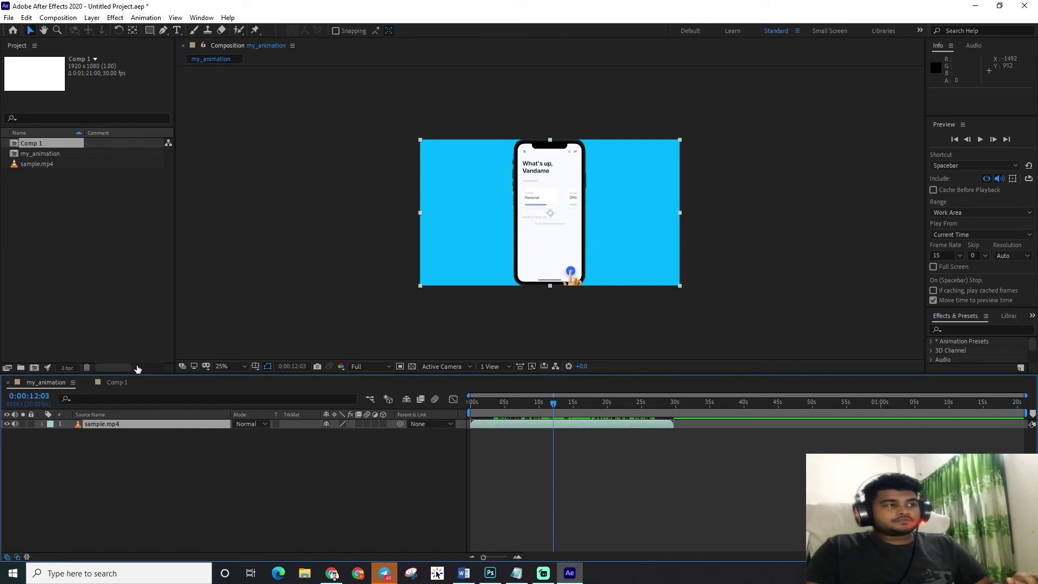
{"action": "left_click", "coordinate": [122, 383]}
{"action": "left_click", "coordinate": [32, 165]}
{"action": "left_click_drag", "start_coordinate": [140, 468], "coordinate": [141, 468]}
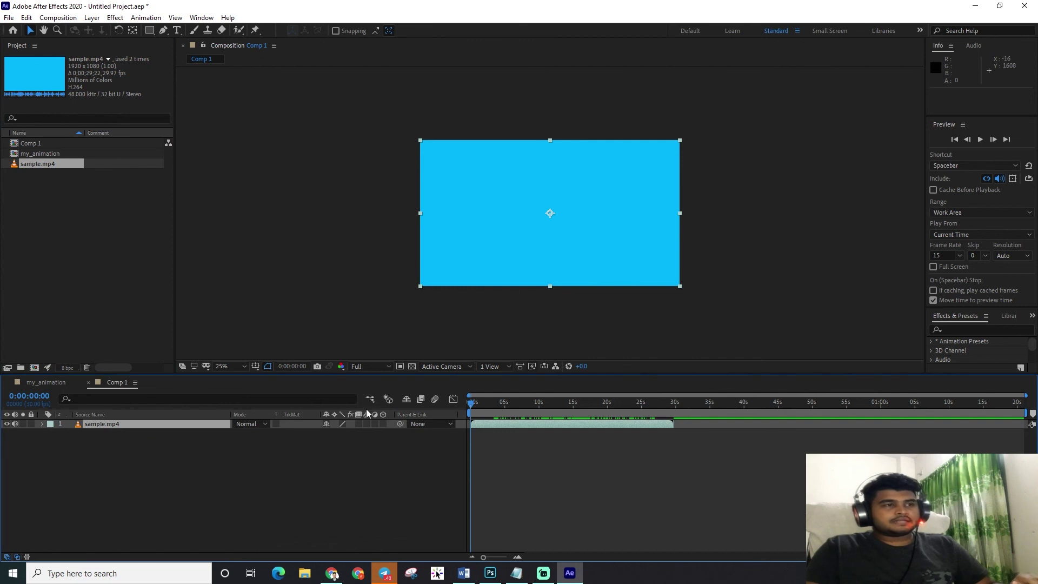
Step: Return to the my_animation timeline and select Comp 1 in the Project panel
{"action": "left_click", "coordinate": [49, 383]}
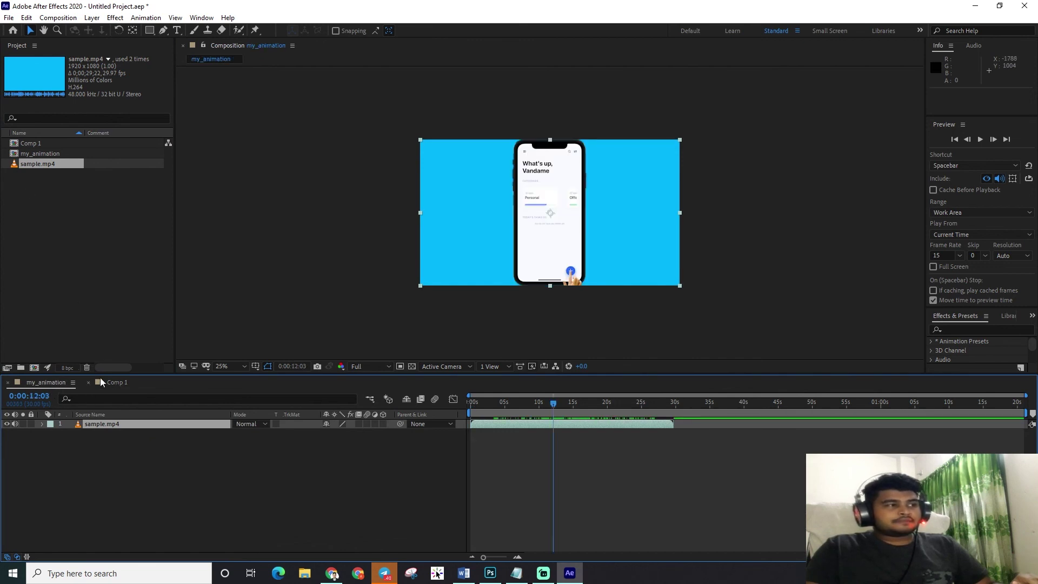
{"action": "left_click", "coordinate": [116, 383]}
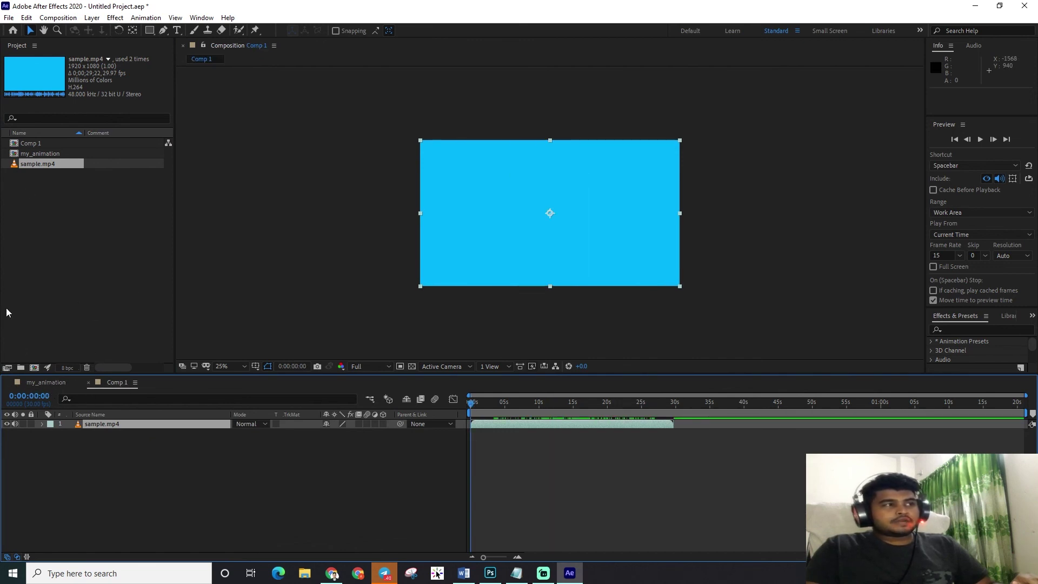
{"action": "left_click", "coordinate": [45, 382]}
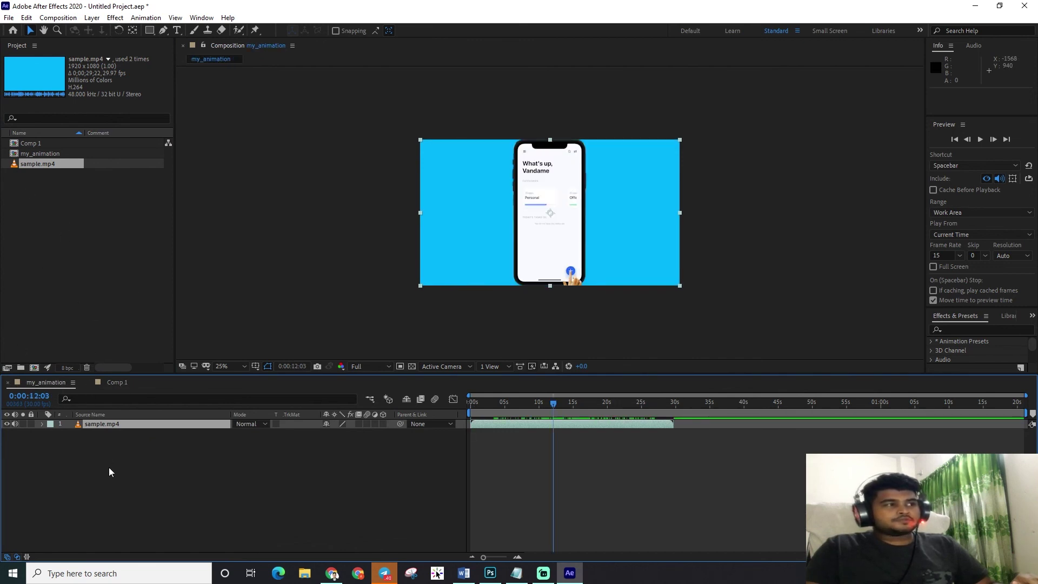
{"action": "left_click", "coordinate": [31, 143]}
Step: Nest Comp 1 into the my_animation timeline as a new layer
{"action": "left_click_drag", "start_coordinate": [21, 143], "coordinate": [122, 420]}
{"action": "left_click_drag", "start_coordinate": [585, 427], "coordinate": [779, 430]}
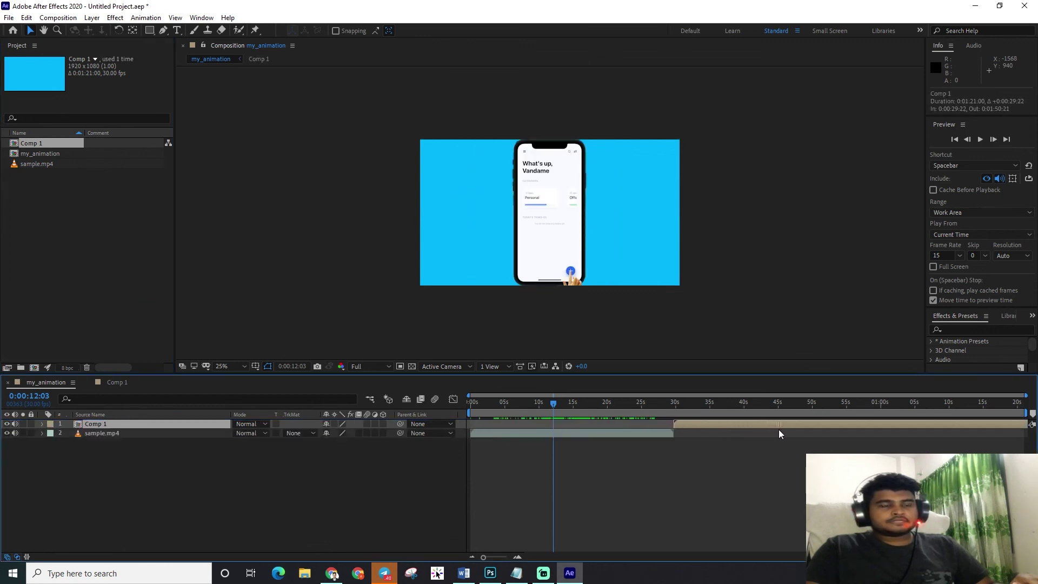
{"action": "mouse_move", "coordinate": [679, 423]}
{"action": "left_mouse_down"}
{"action": "mouse_move", "coordinate": [584, 437]}
{"action": "mouse_move", "coordinate": [611, 422]}
{"action": "left_mouse_up"}
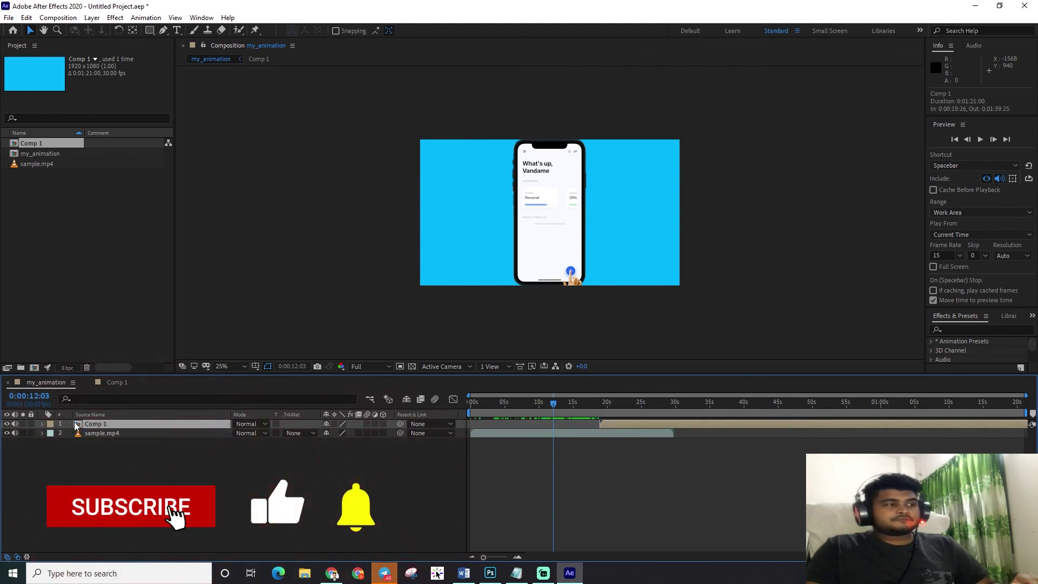
{"action": "mouse_move", "coordinate": [618, 424]}
{"action": "left_mouse_down"}
{"action": "mouse_move", "coordinate": [480, 434]}
{"action": "mouse_move", "coordinate": [492, 434]}
{"action": "left_mouse_up"}
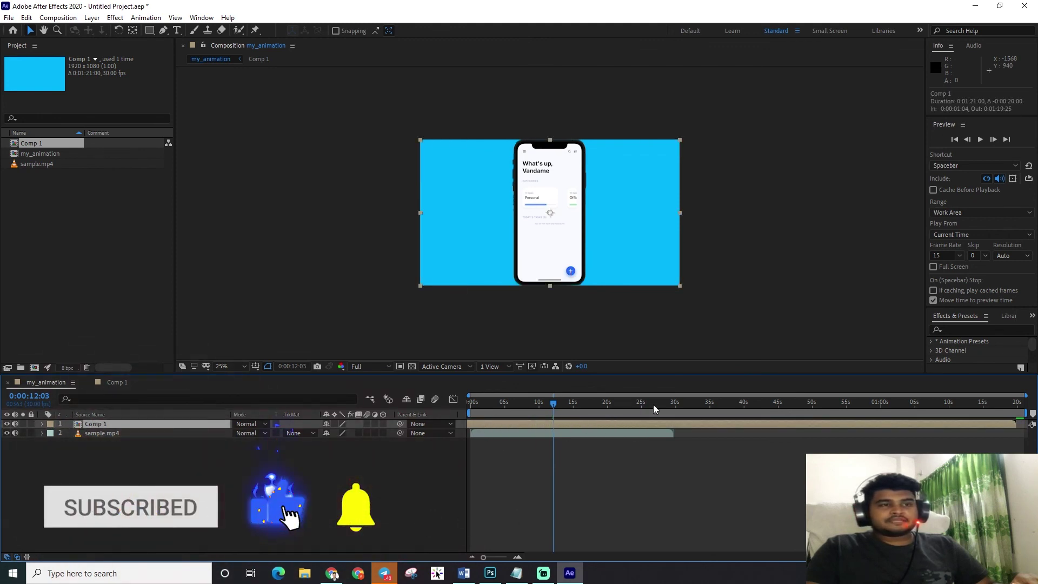
{"action": "left_click_drag", "start_coordinate": [653, 403], "coordinate": [853, 402]}
Step: Slide the Comp 1 layer to start at 0:00:29:05, right after sample.mp4 ends
{"action": "left_click", "coordinate": [626, 411]}
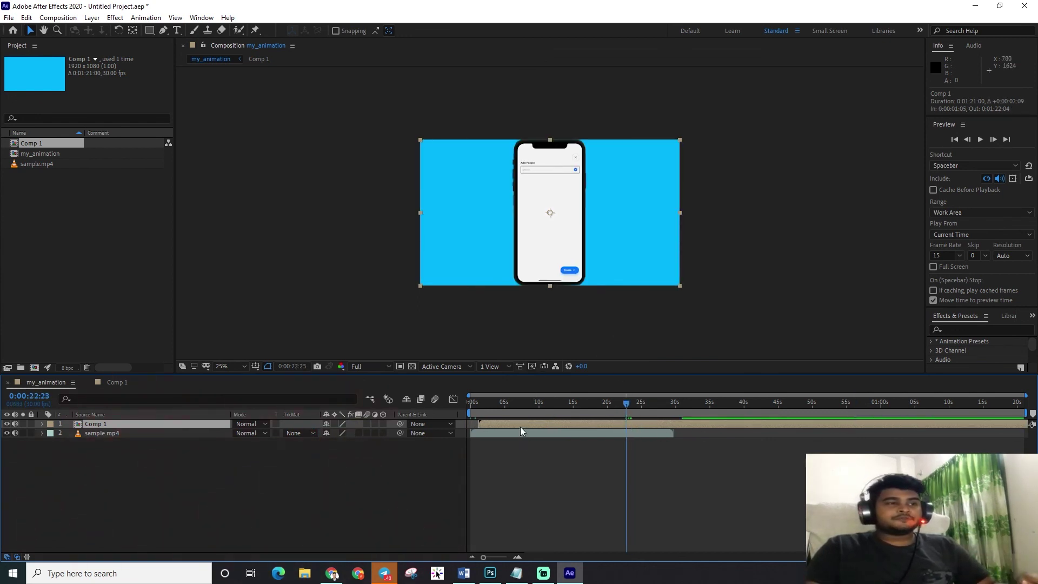
{"action": "left_click_drag", "start_coordinate": [520, 425], "coordinate": [631, 425]}
{"action": "left_click", "coordinate": [632, 432]}
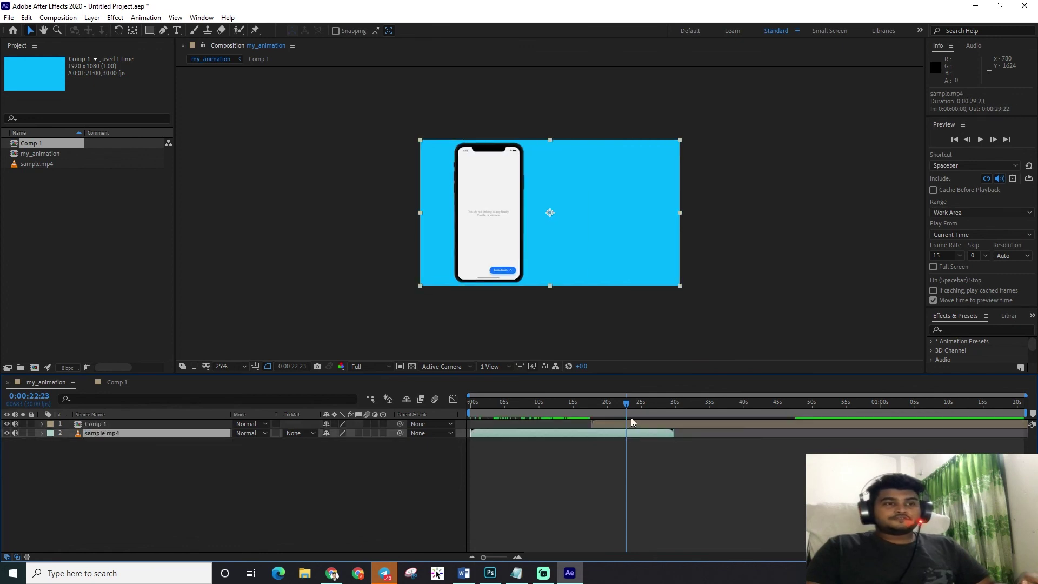
{"action": "left_click", "coordinate": [578, 416]}
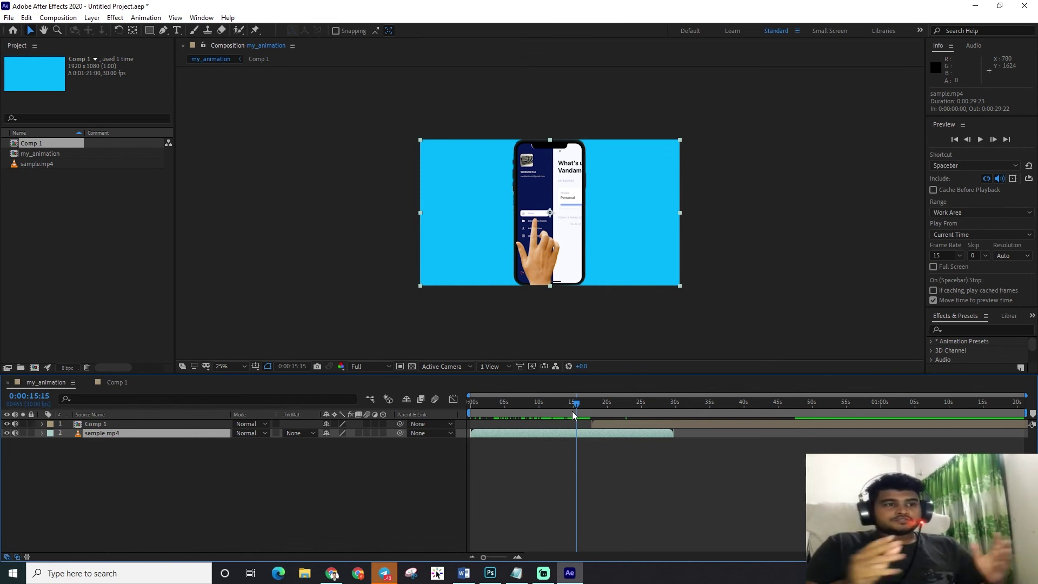
{"action": "mouse_move", "coordinate": [606, 425]}
{"action": "left_mouse_down"}
{"action": "mouse_move", "coordinate": [683, 426]}
{"action": "mouse_move", "coordinate": [653, 410]}
{"action": "left_mouse_up"}
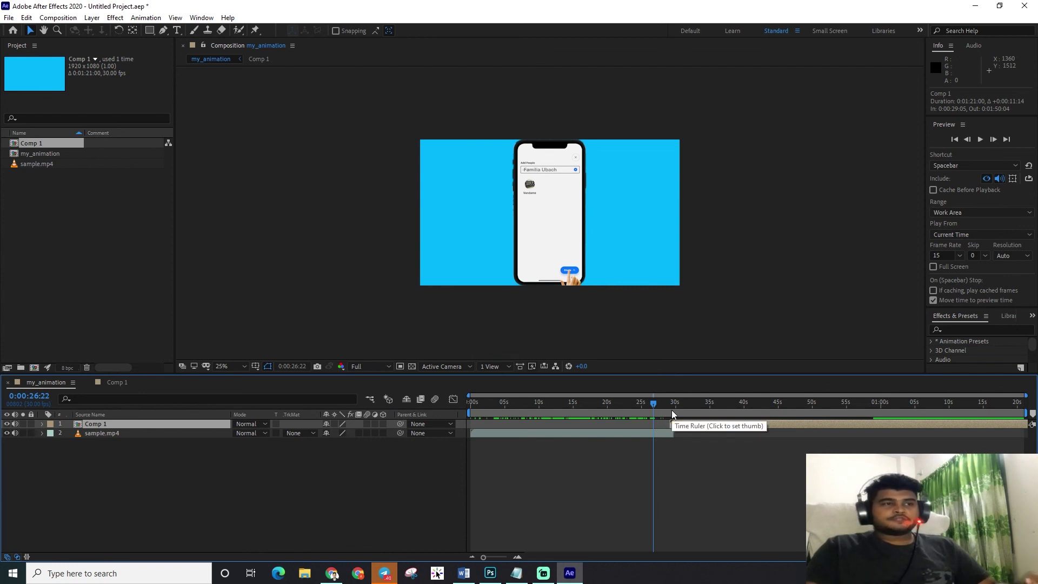
{"action": "left_click_drag", "start_coordinate": [679, 407], "coordinate": [653, 407]}
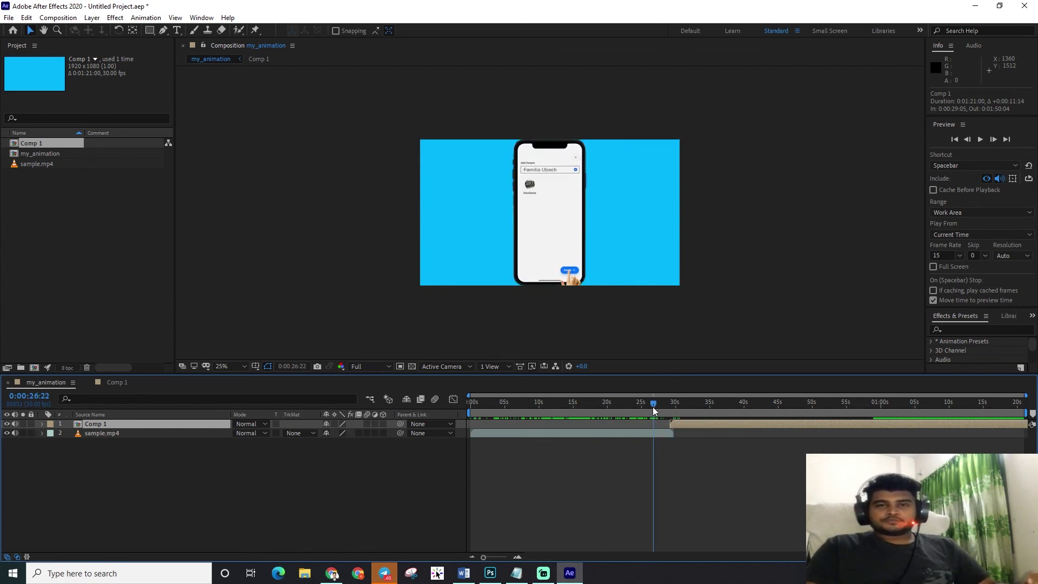